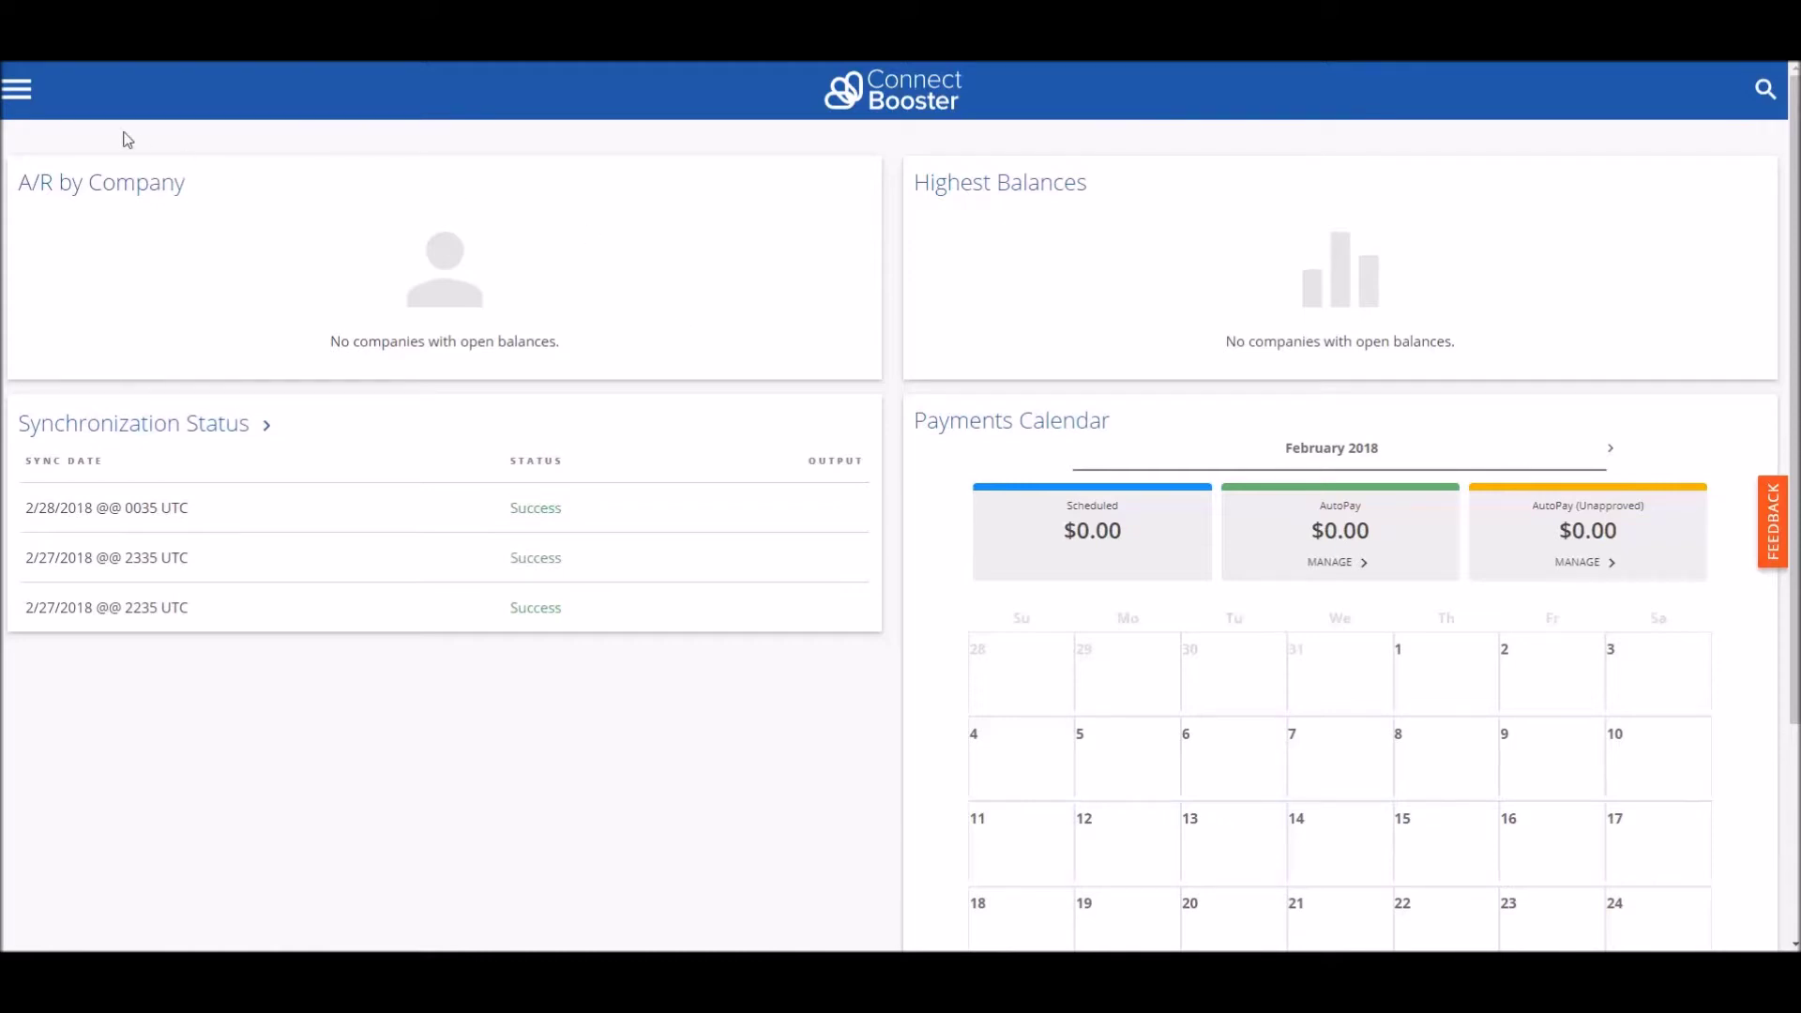
Step: Open the side navigation drawer on the ConnectBooster dashboard
{"action": "left_click", "coordinate": [19, 90]}
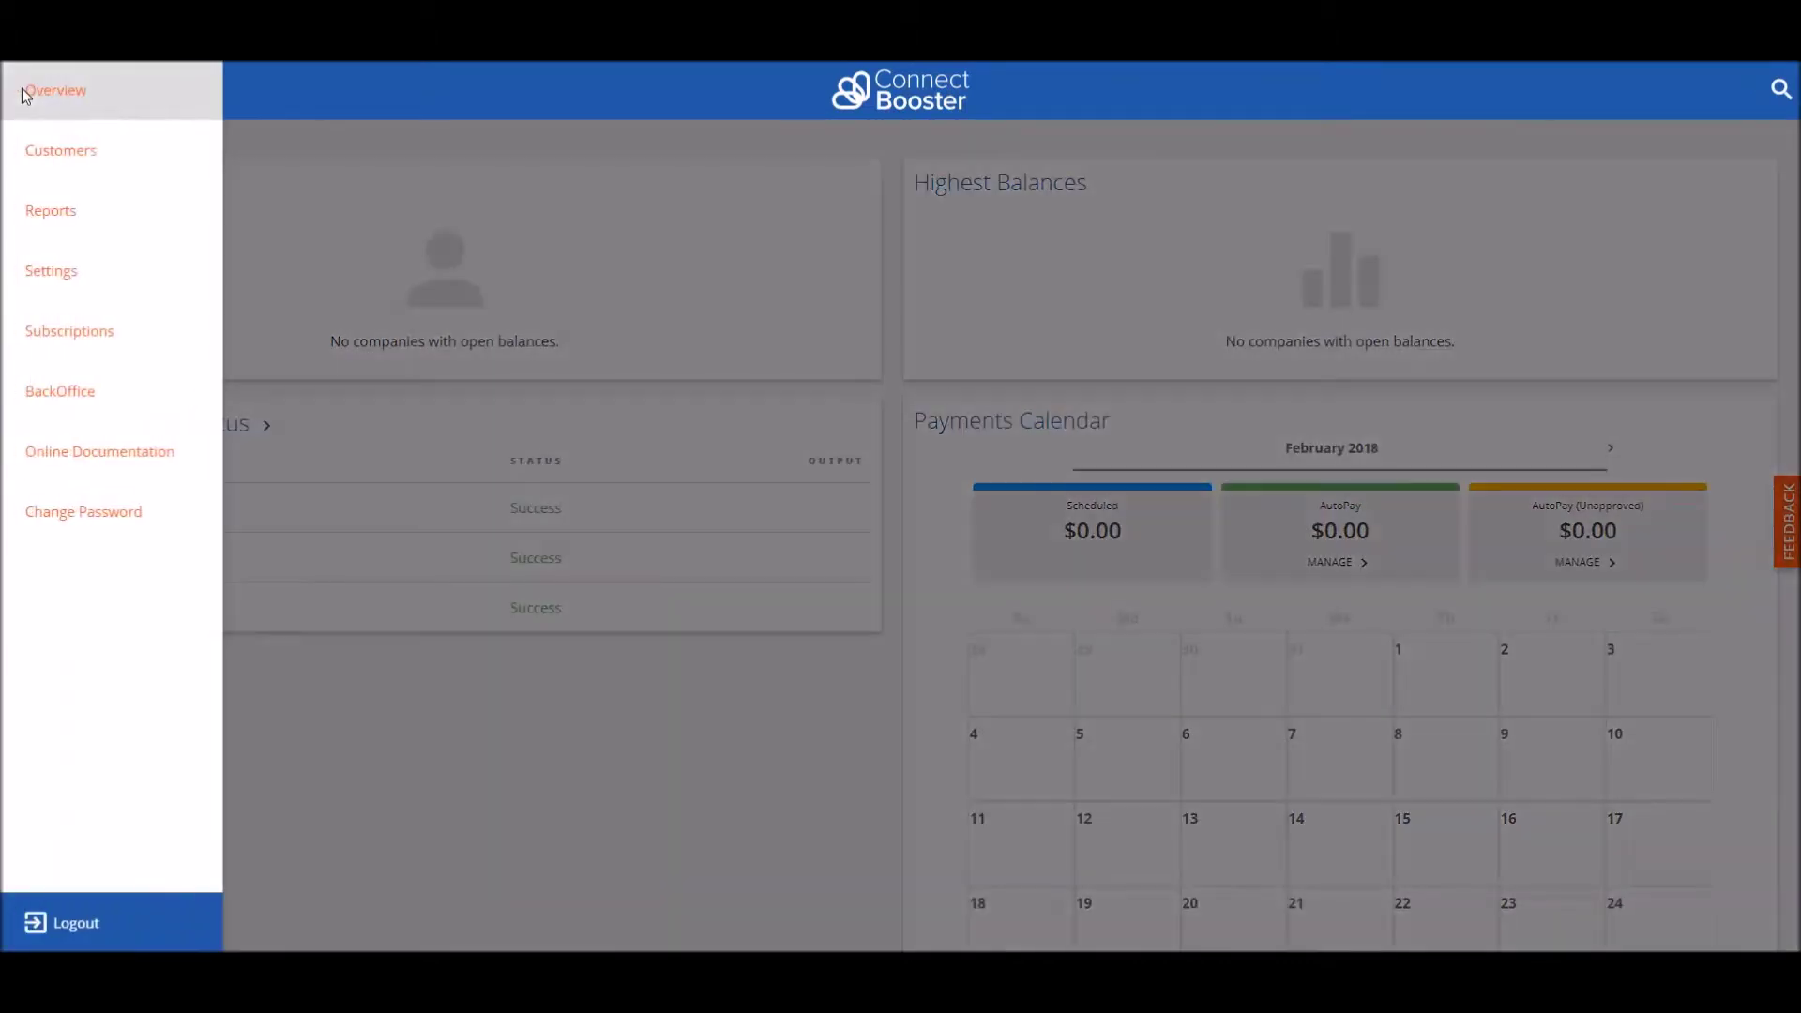
Step: Open the ConnectWise integration card under Settings > Integrations in ConnectBooster
{"action": "left_click", "coordinate": [91, 278]}
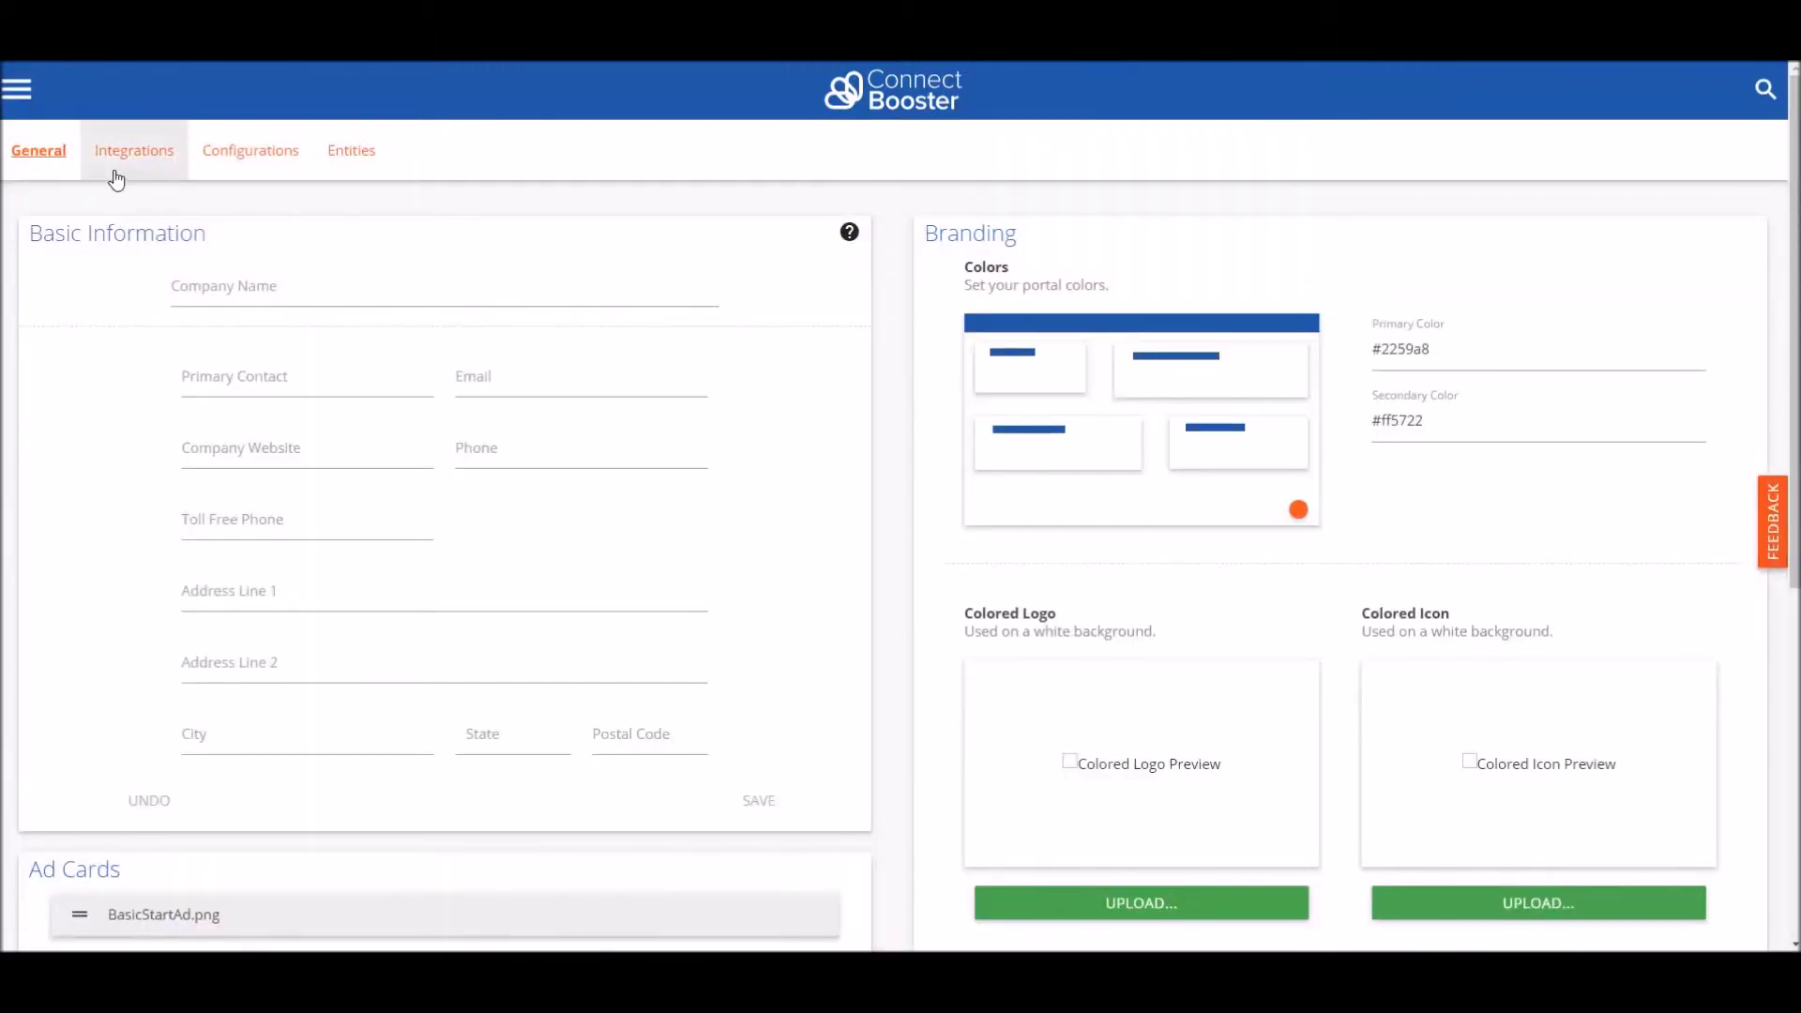
{"action": "left_click", "coordinate": [157, 167]}
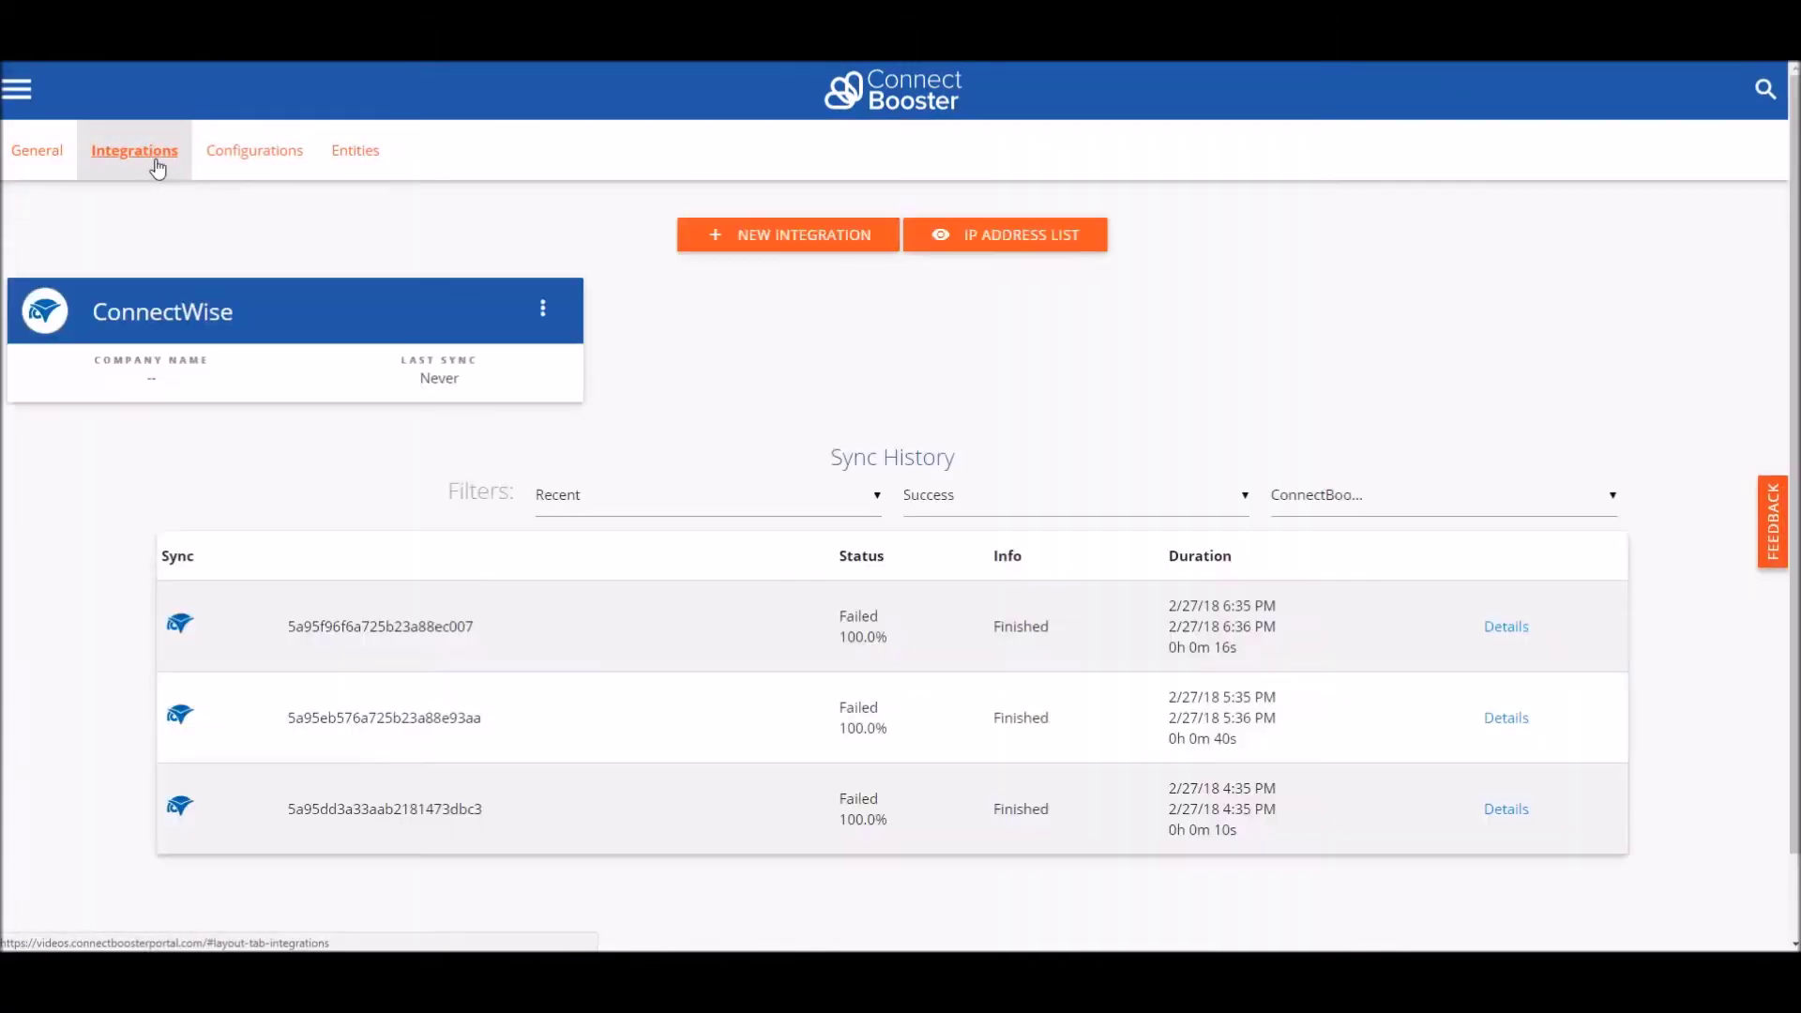
{"action": "left_click", "coordinate": [154, 307]}
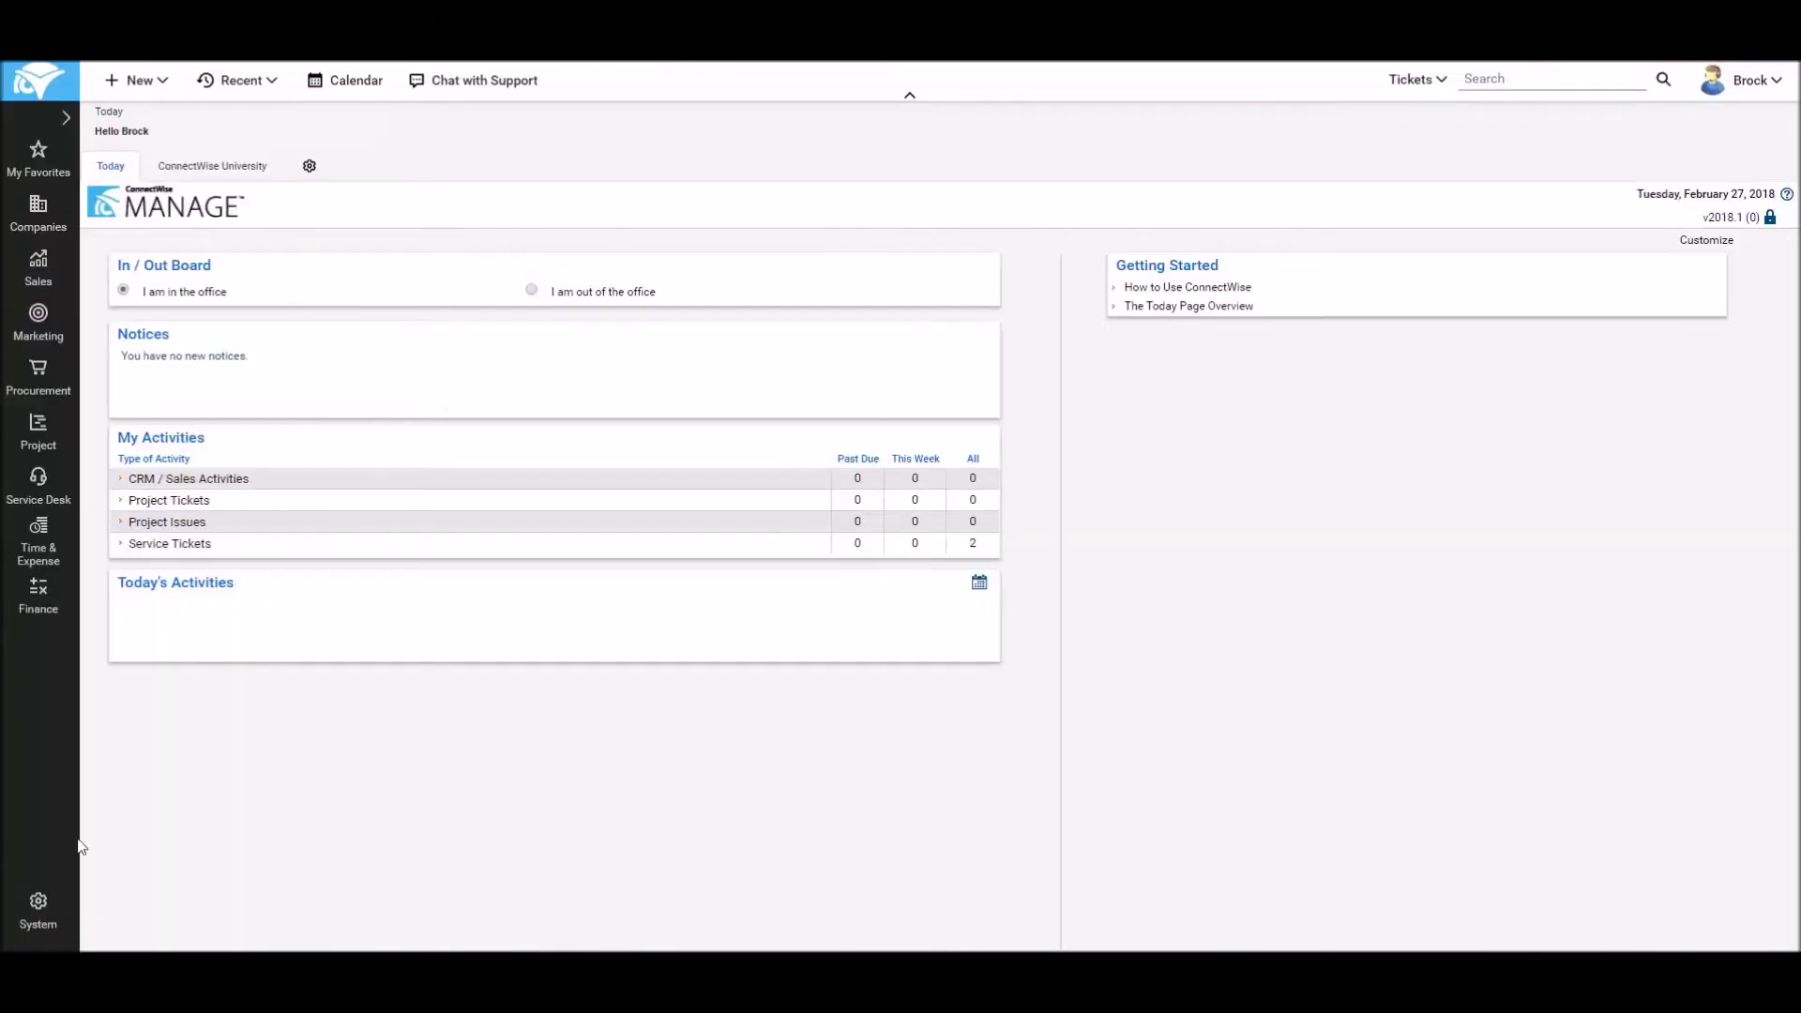
Step: Start a new member record from System > Members on the API Members tab
{"action": "left_click", "coordinate": [40, 908]}
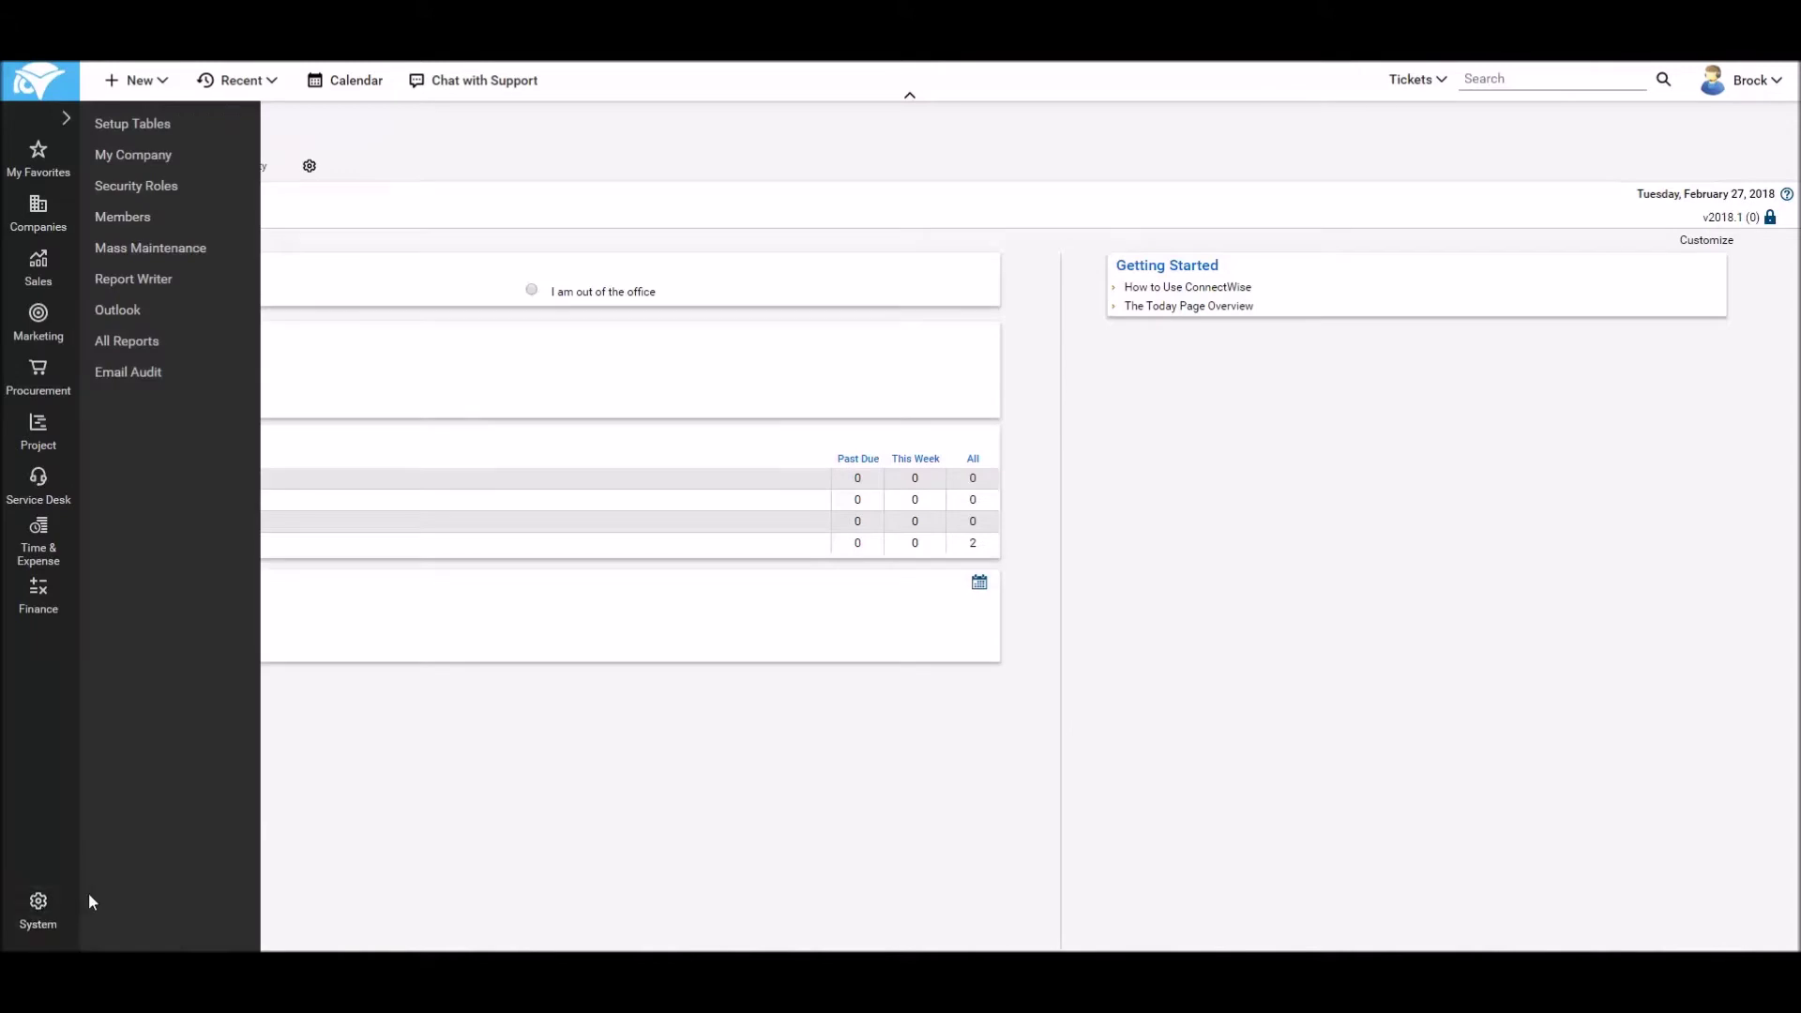
{"action": "left_click", "coordinate": [122, 218]}
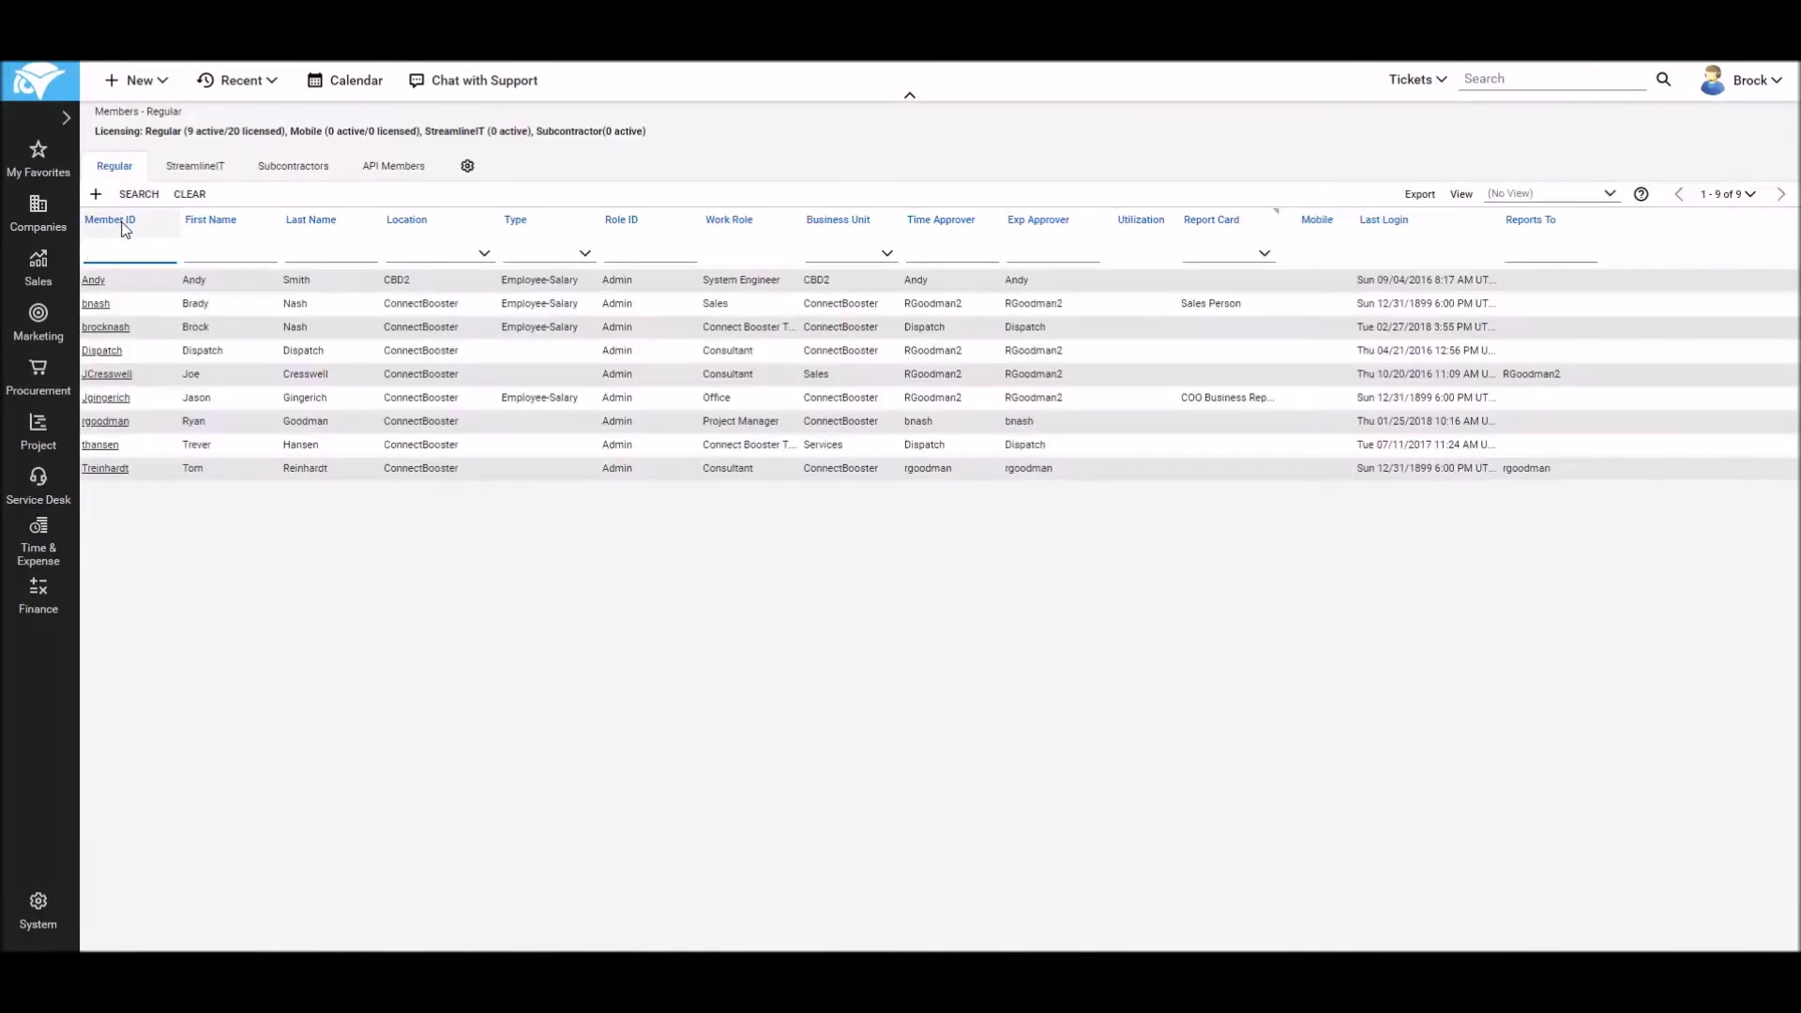
{"action": "left_click", "coordinate": [376, 173]}
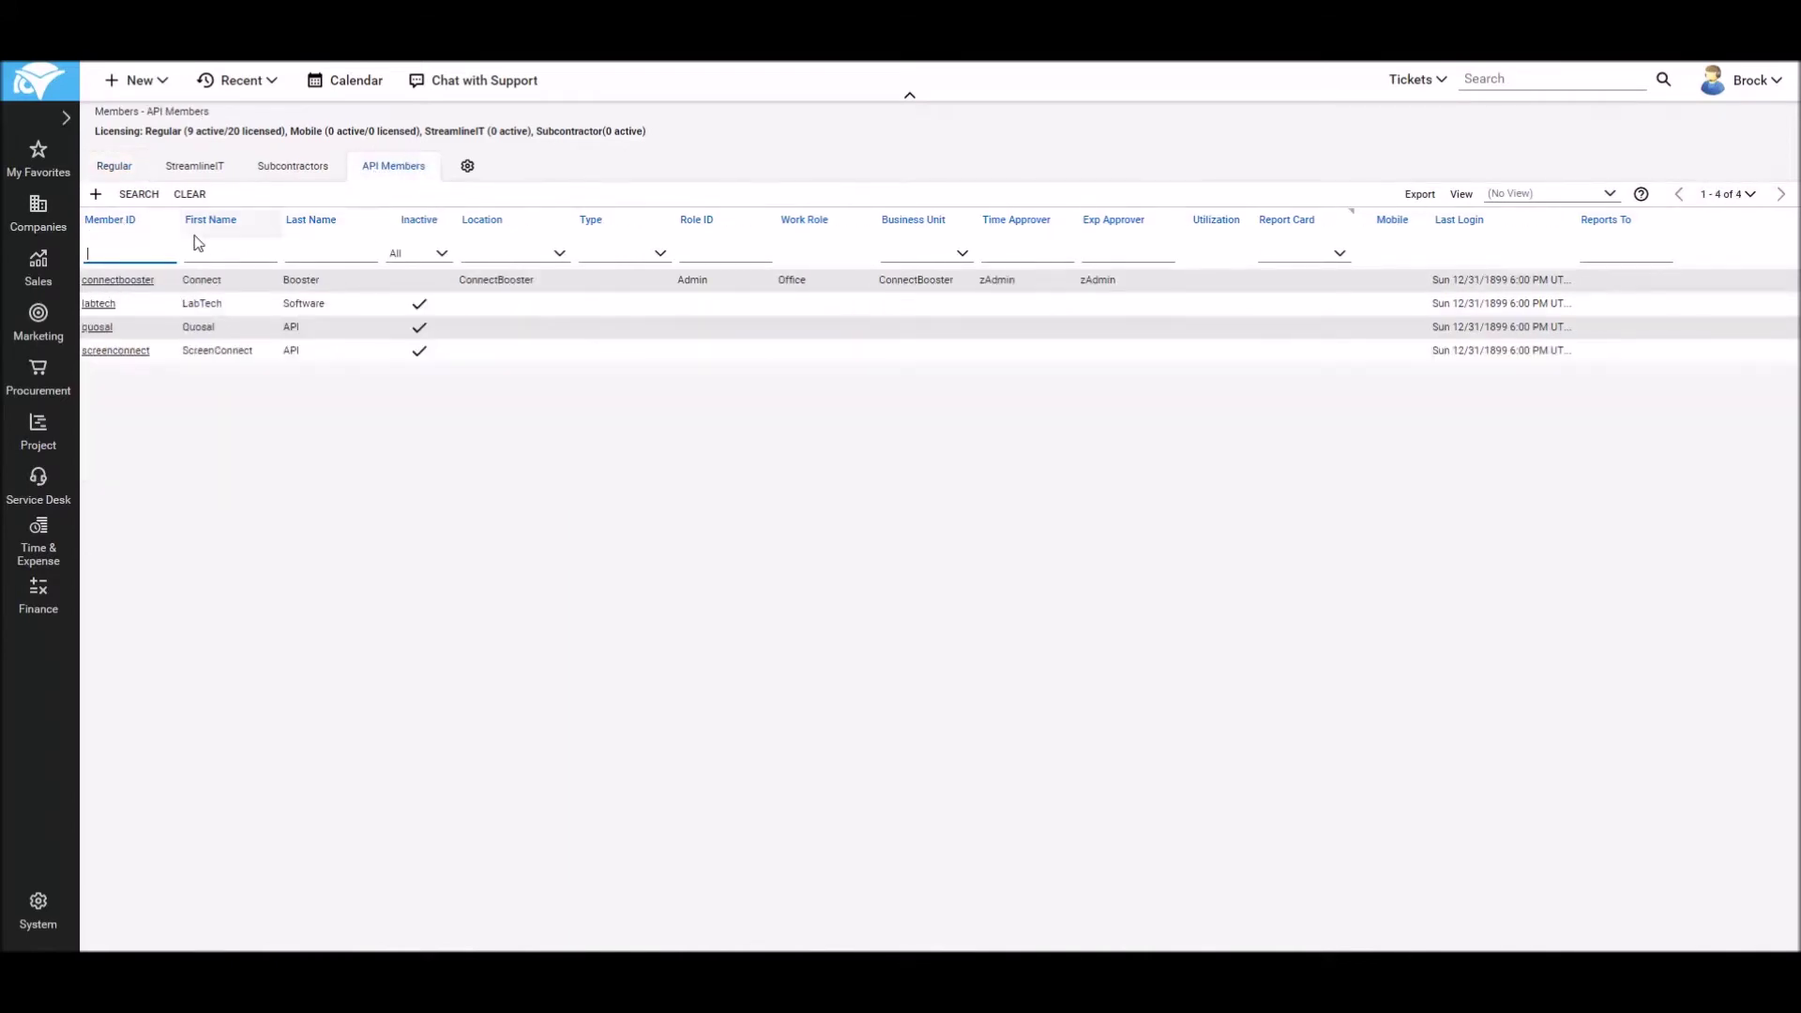
{"action": "left_click", "coordinate": [98, 196]}
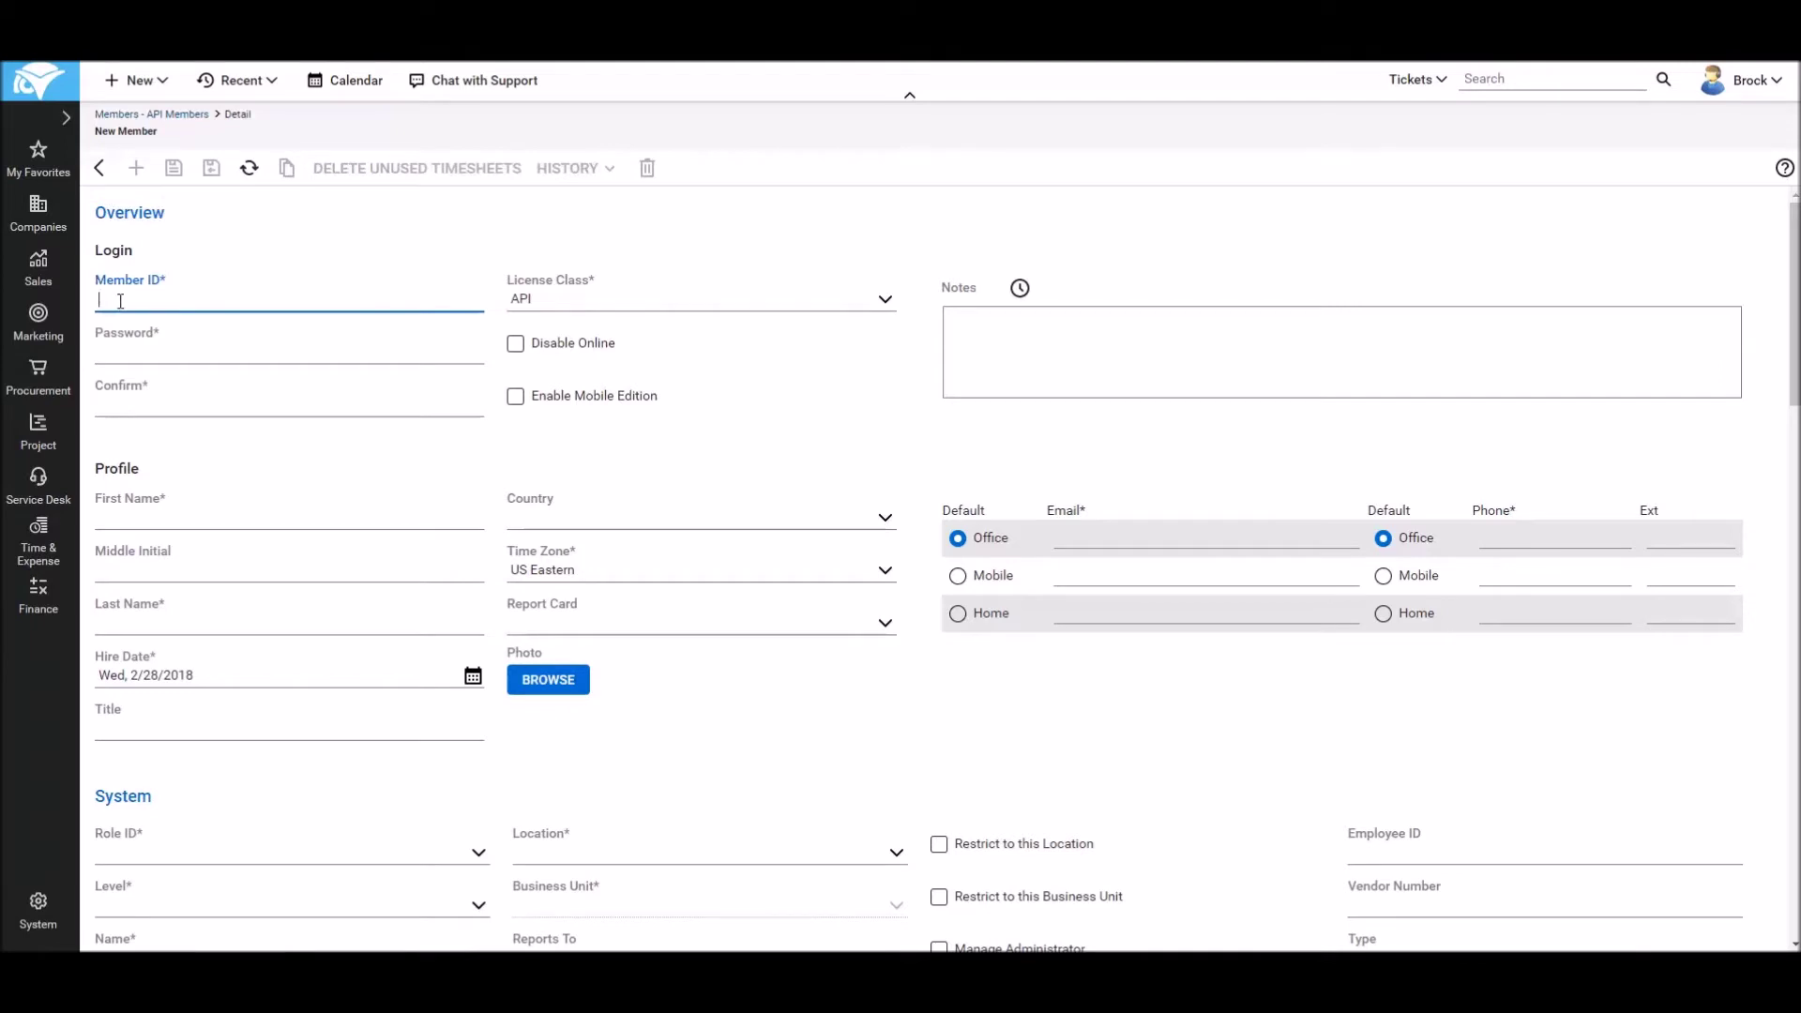
Step: Enter CBooster as the Member ID and attempt a save to reveal required fields
{"action": "type", "text": "CBBoster"}
{"action": "left_click", "coordinate": [174, 171]}
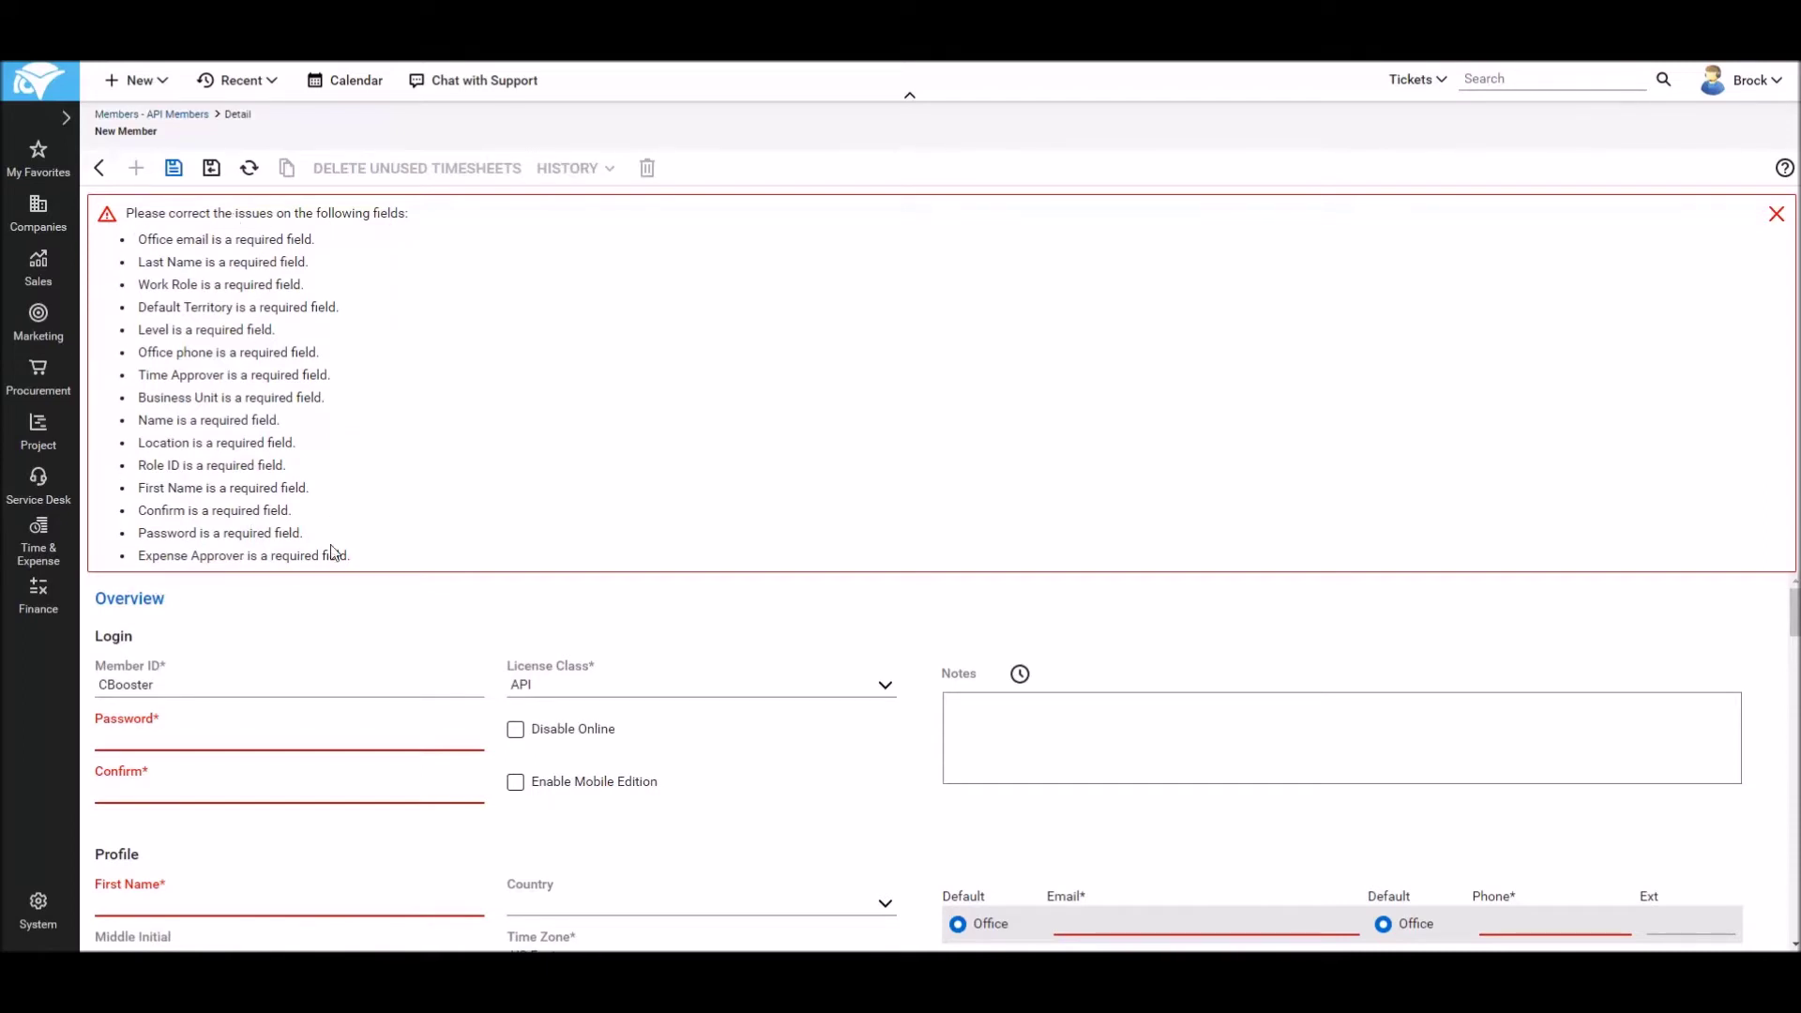
{"action": "left_click", "coordinate": [124, 737]}
Step: Enter the member's password and its confirmation
{"action": "type", "text": "•••"}
{"action": "key", "text": "Tab"}
{"action": "type", "text": "••••••••••"}
Step: Set the first name to Connect and the last name to Booster
{"action": "left_click", "coordinate": [141, 898]}
{"action": "scroll", "coordinate": [182, 849], "scroll_direction": "down", "scroll_amount": 1}
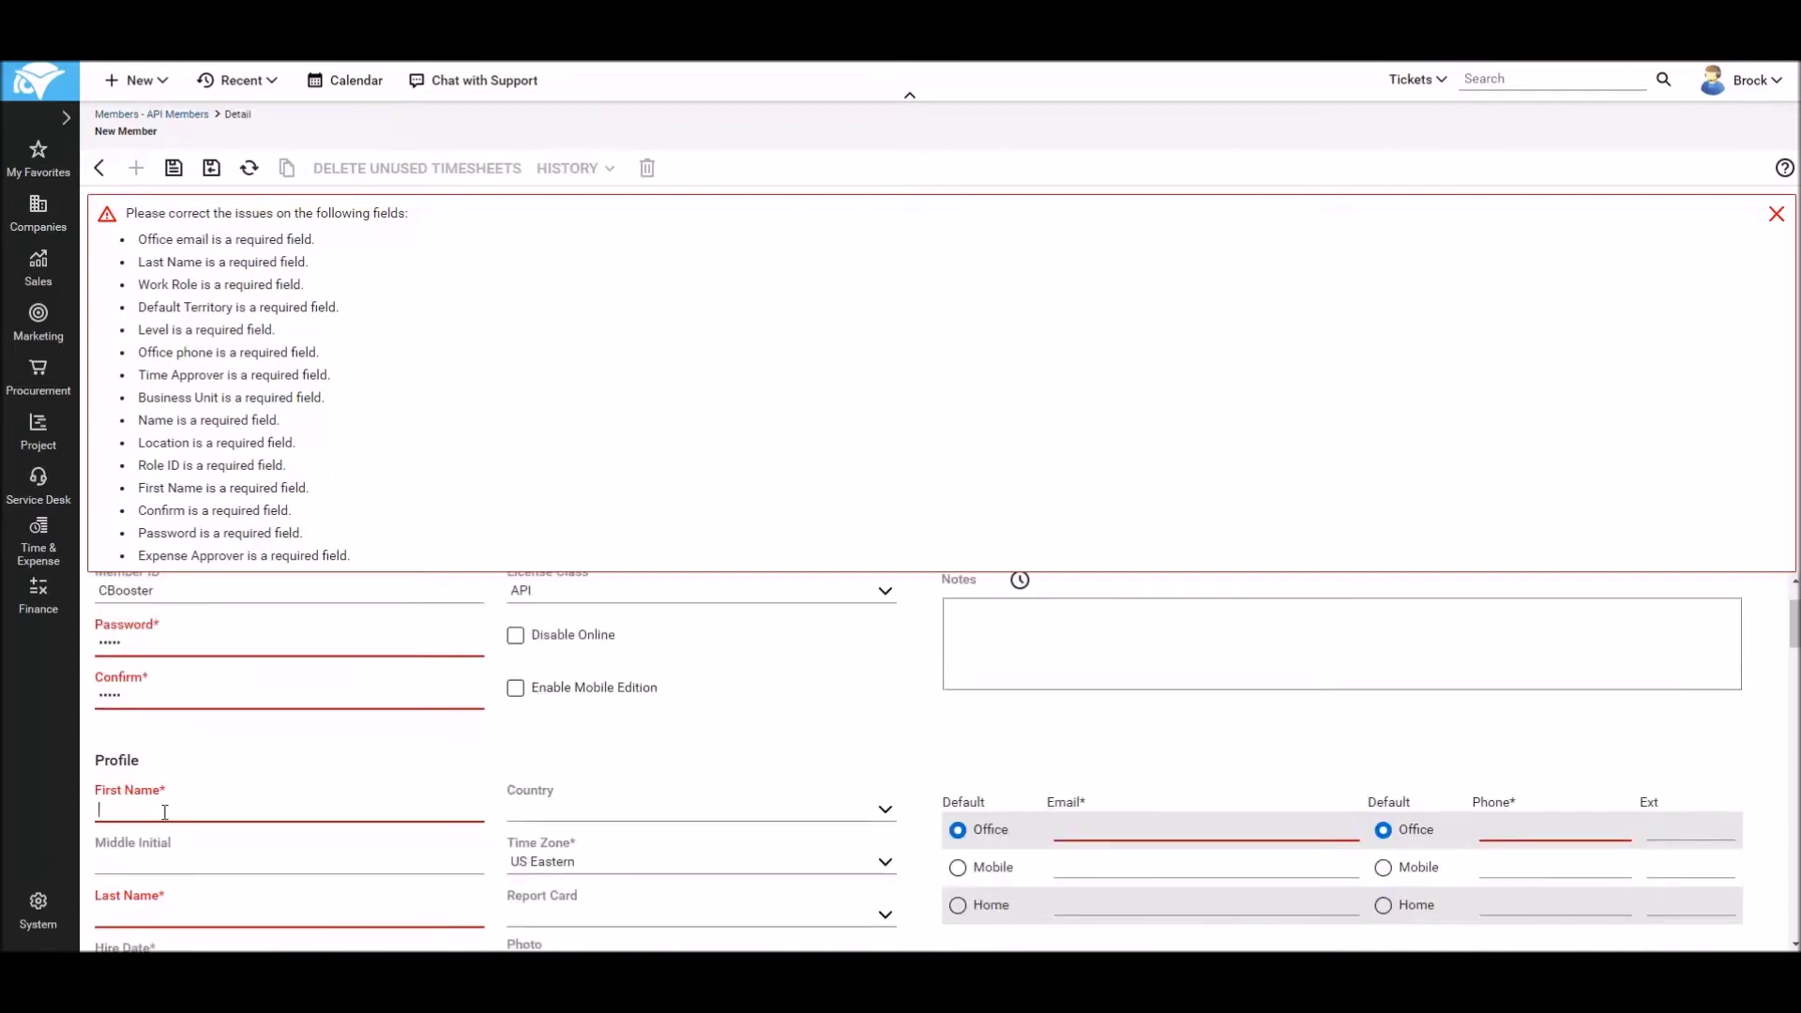
{"action": "type", "text": "Connect"}
{"action": "scroll", "coordinate": [164, 813], "scroll_direction": "down", "scroll_amount": 1}
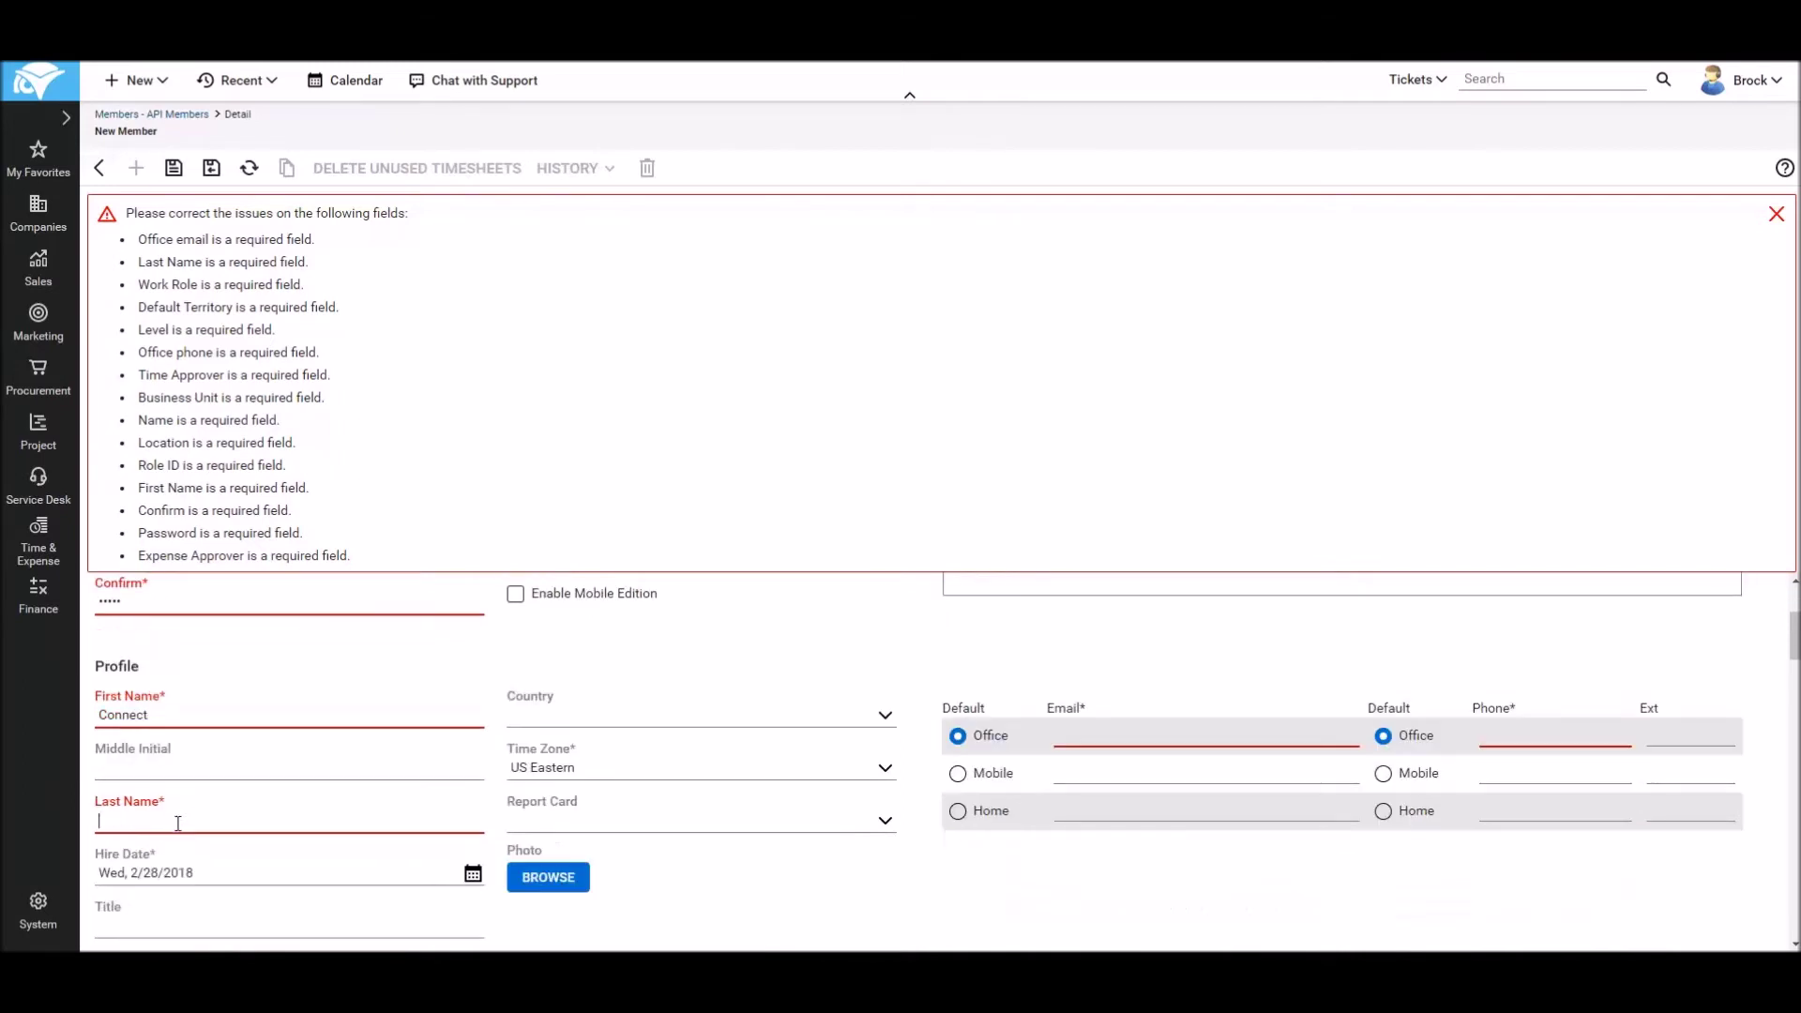
{"action": "left_click", "coordinate": [178, 824]}
{"action": "type", "text": "Boo"}
Step: Fill in the office e-mail address and office phone number
{"action": "left_click", "coordinate": [1098, 735]}
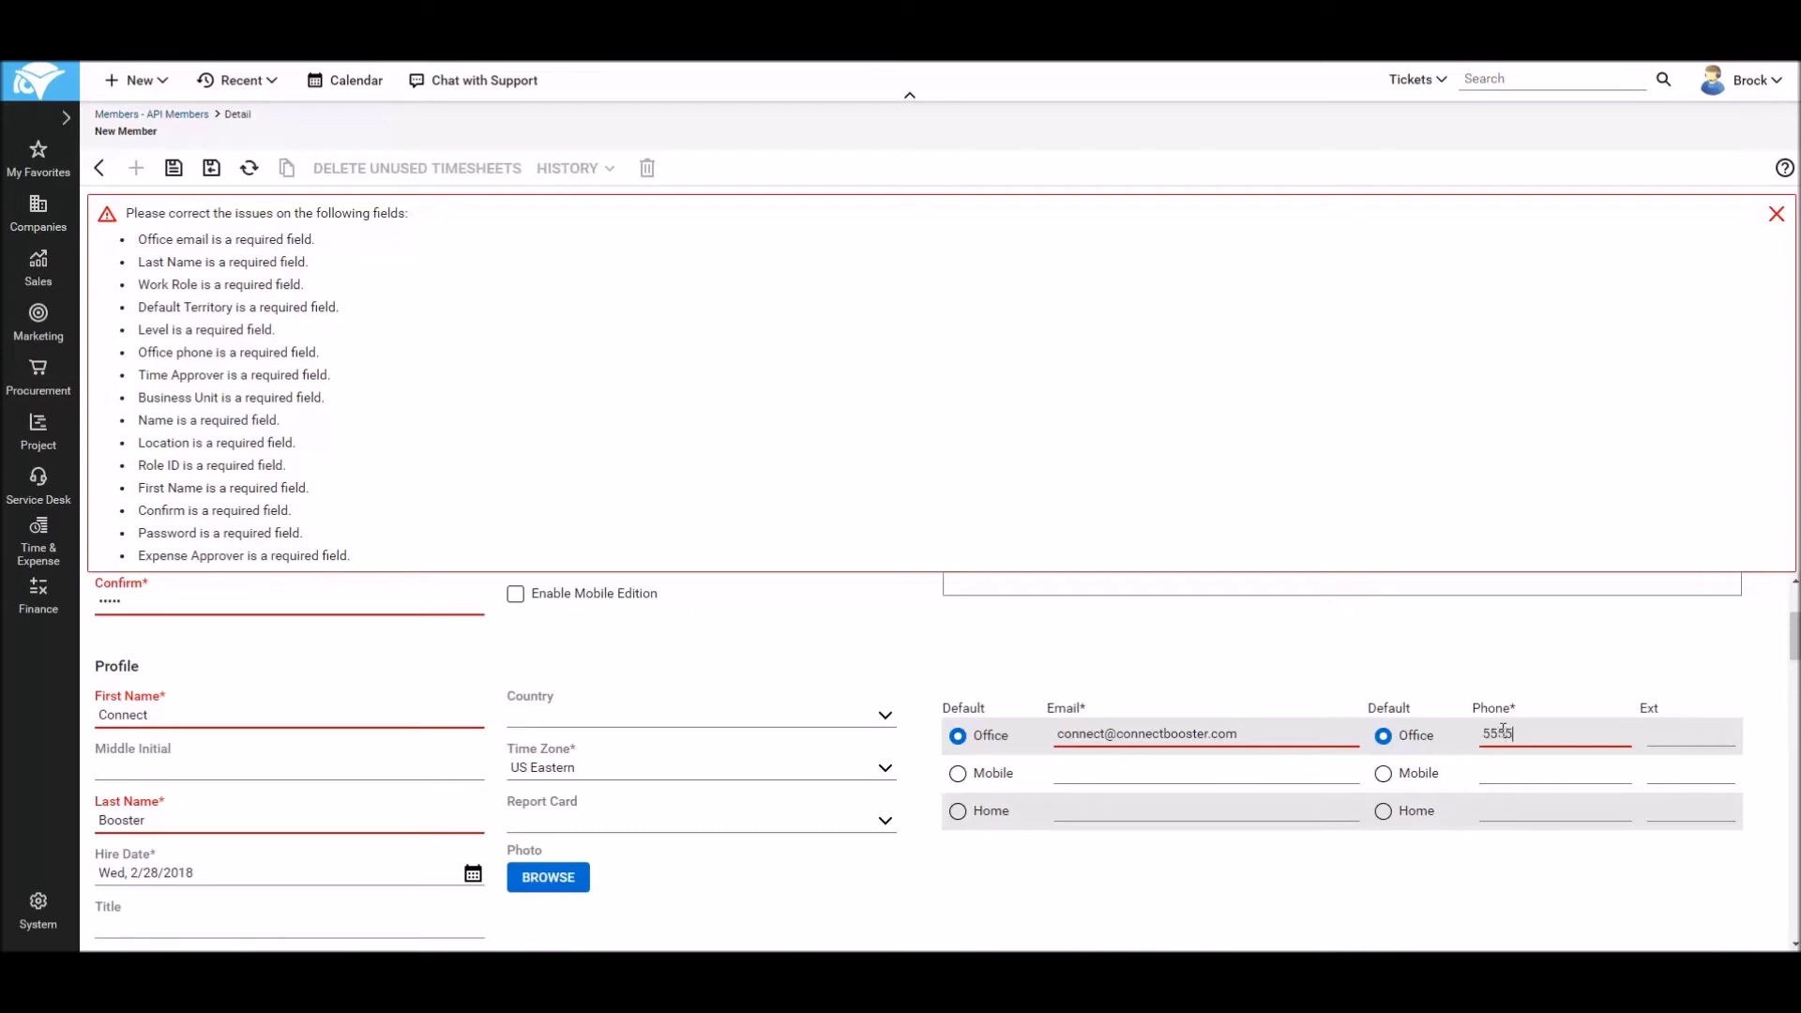
{"action": "type", "text": "5555555"}
{"action": "scroll", "coordinate": [257, 823], "scroll_direction": "down", "scroll_amount": 3}
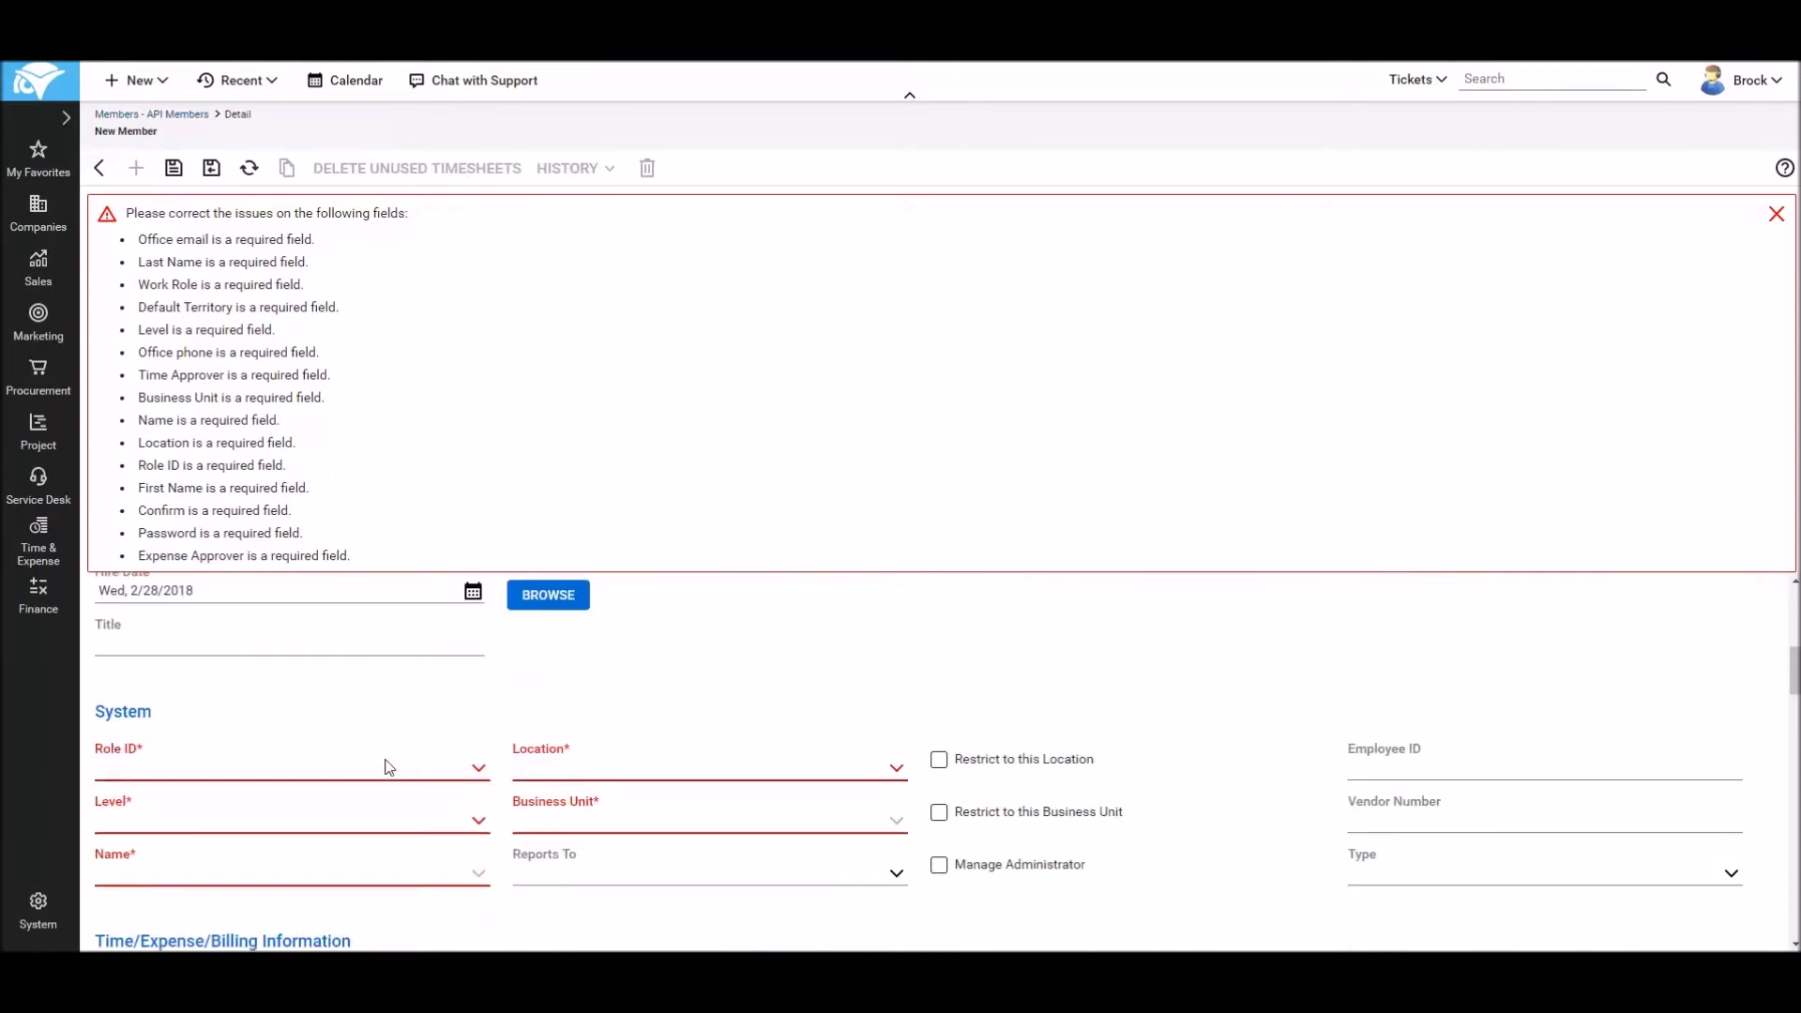
Step: Choose Admin role, ConnectBooster location and business unit, Corporate (Level 1) level, Corporate name
{"action": "left_click", "coordinate": [479, 769]}
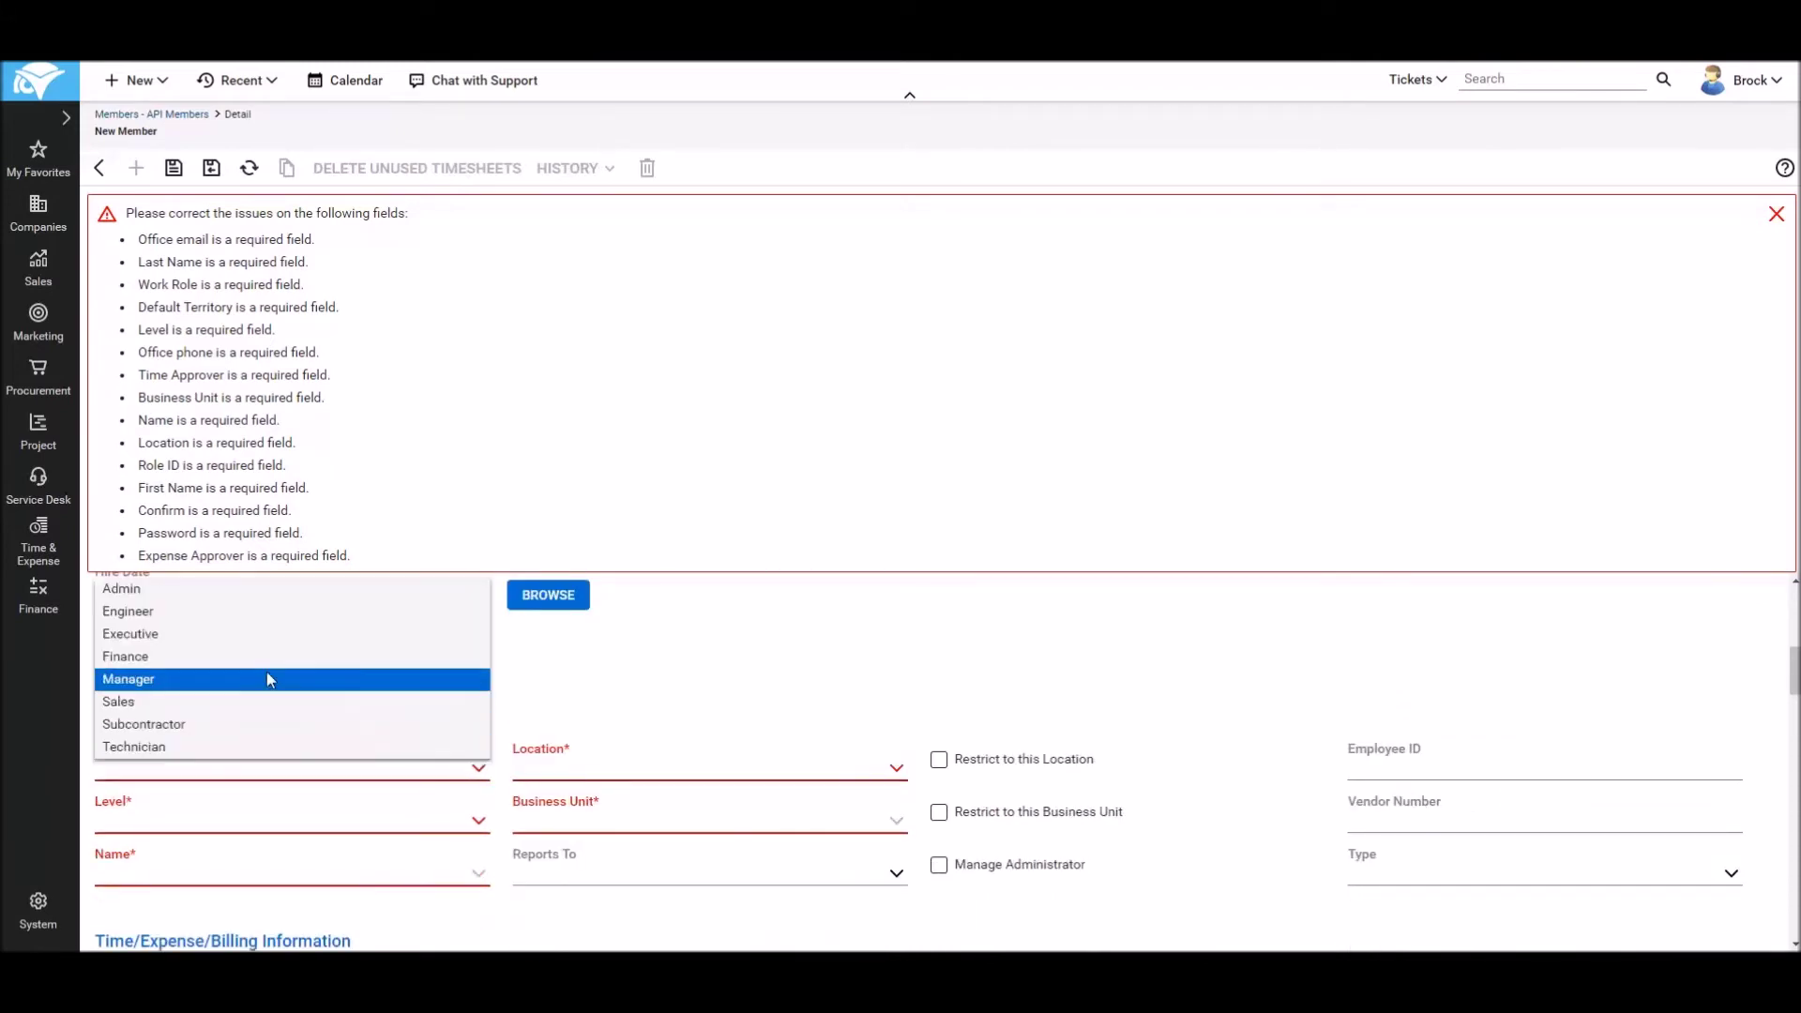
{"action": "left_click", "coordinate": [122, 591]}
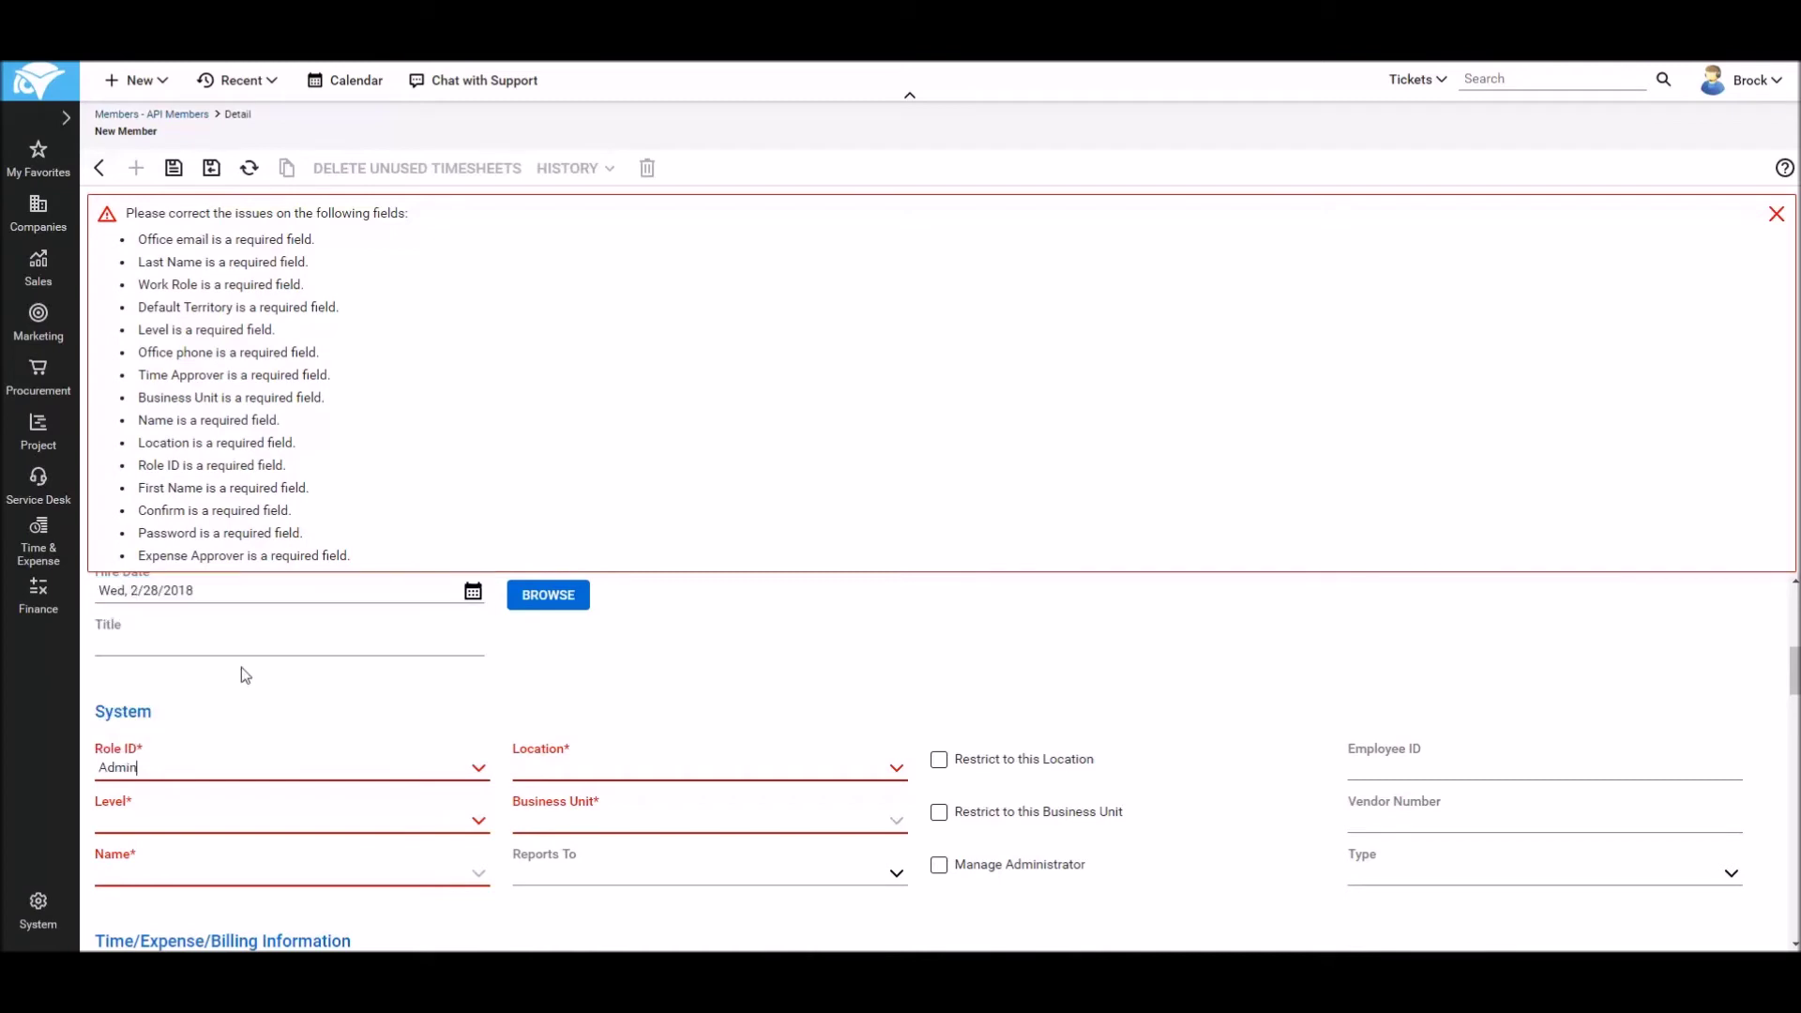
{"action": "left_click", "coordinate": [896, 770]}
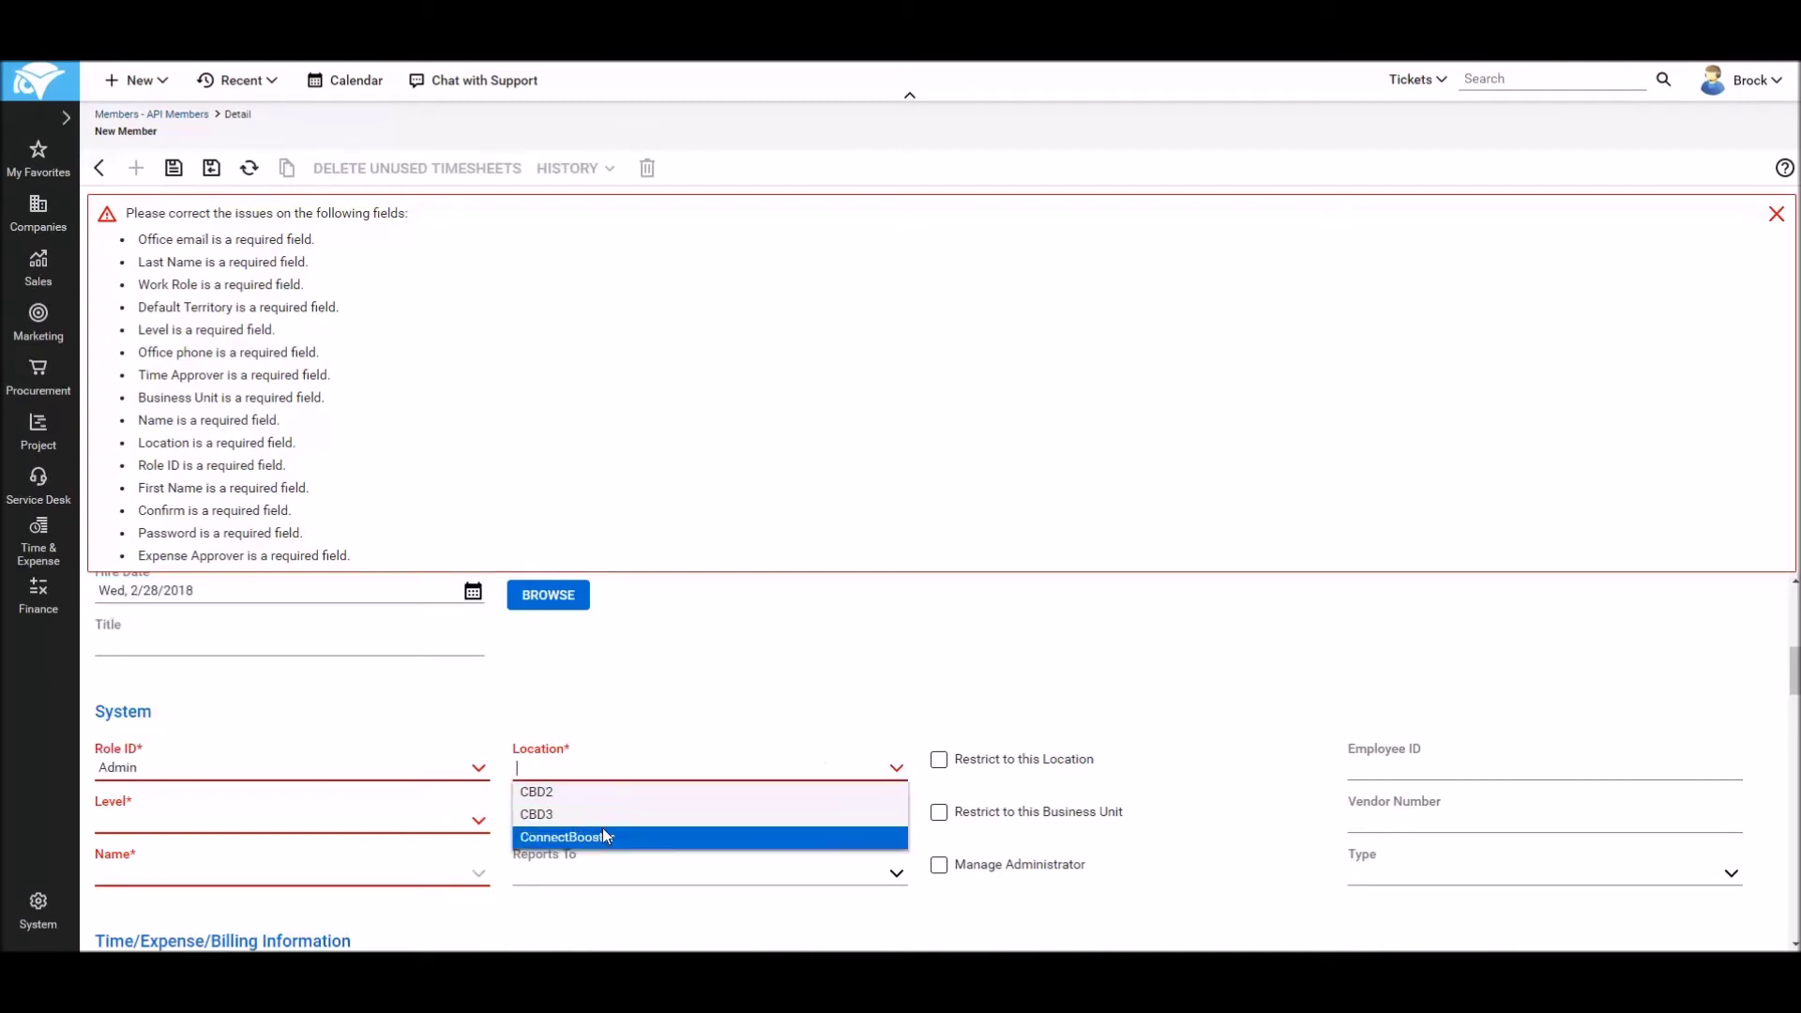
{"action": "left_click", "coordinate": [558, 838]}
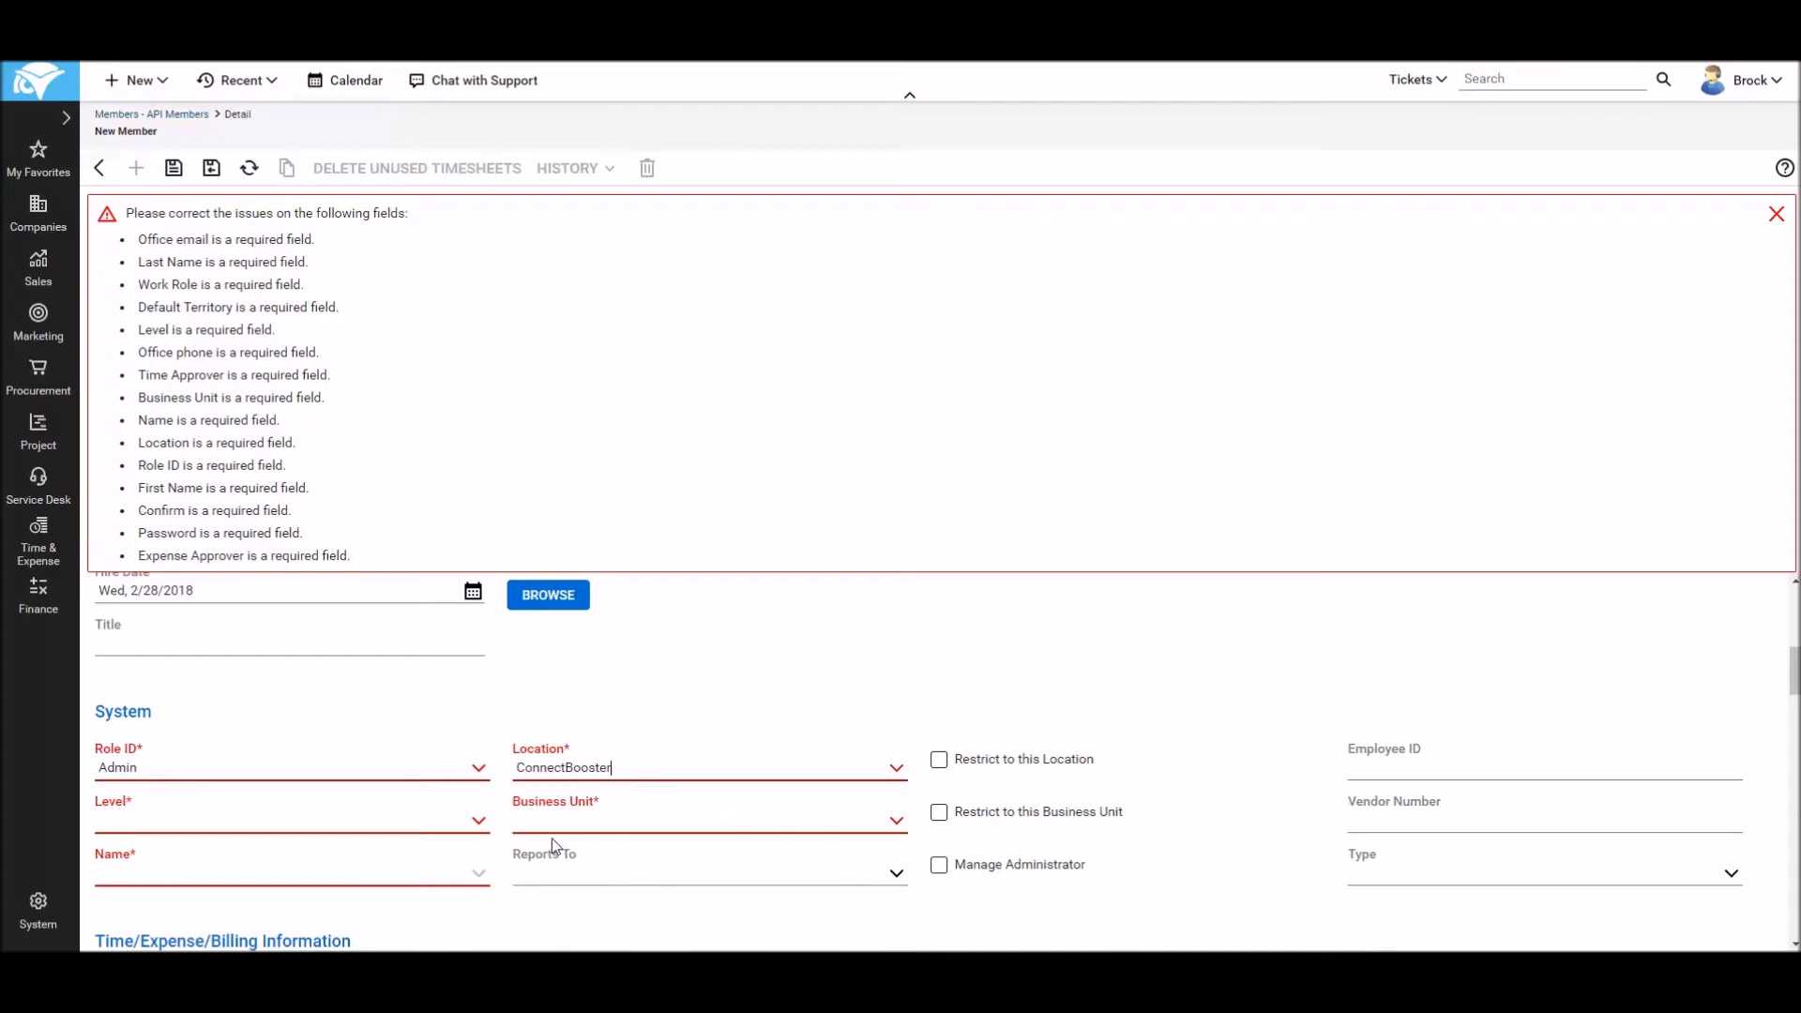
{"action": "left_click", "coordinate": [477, 821]}
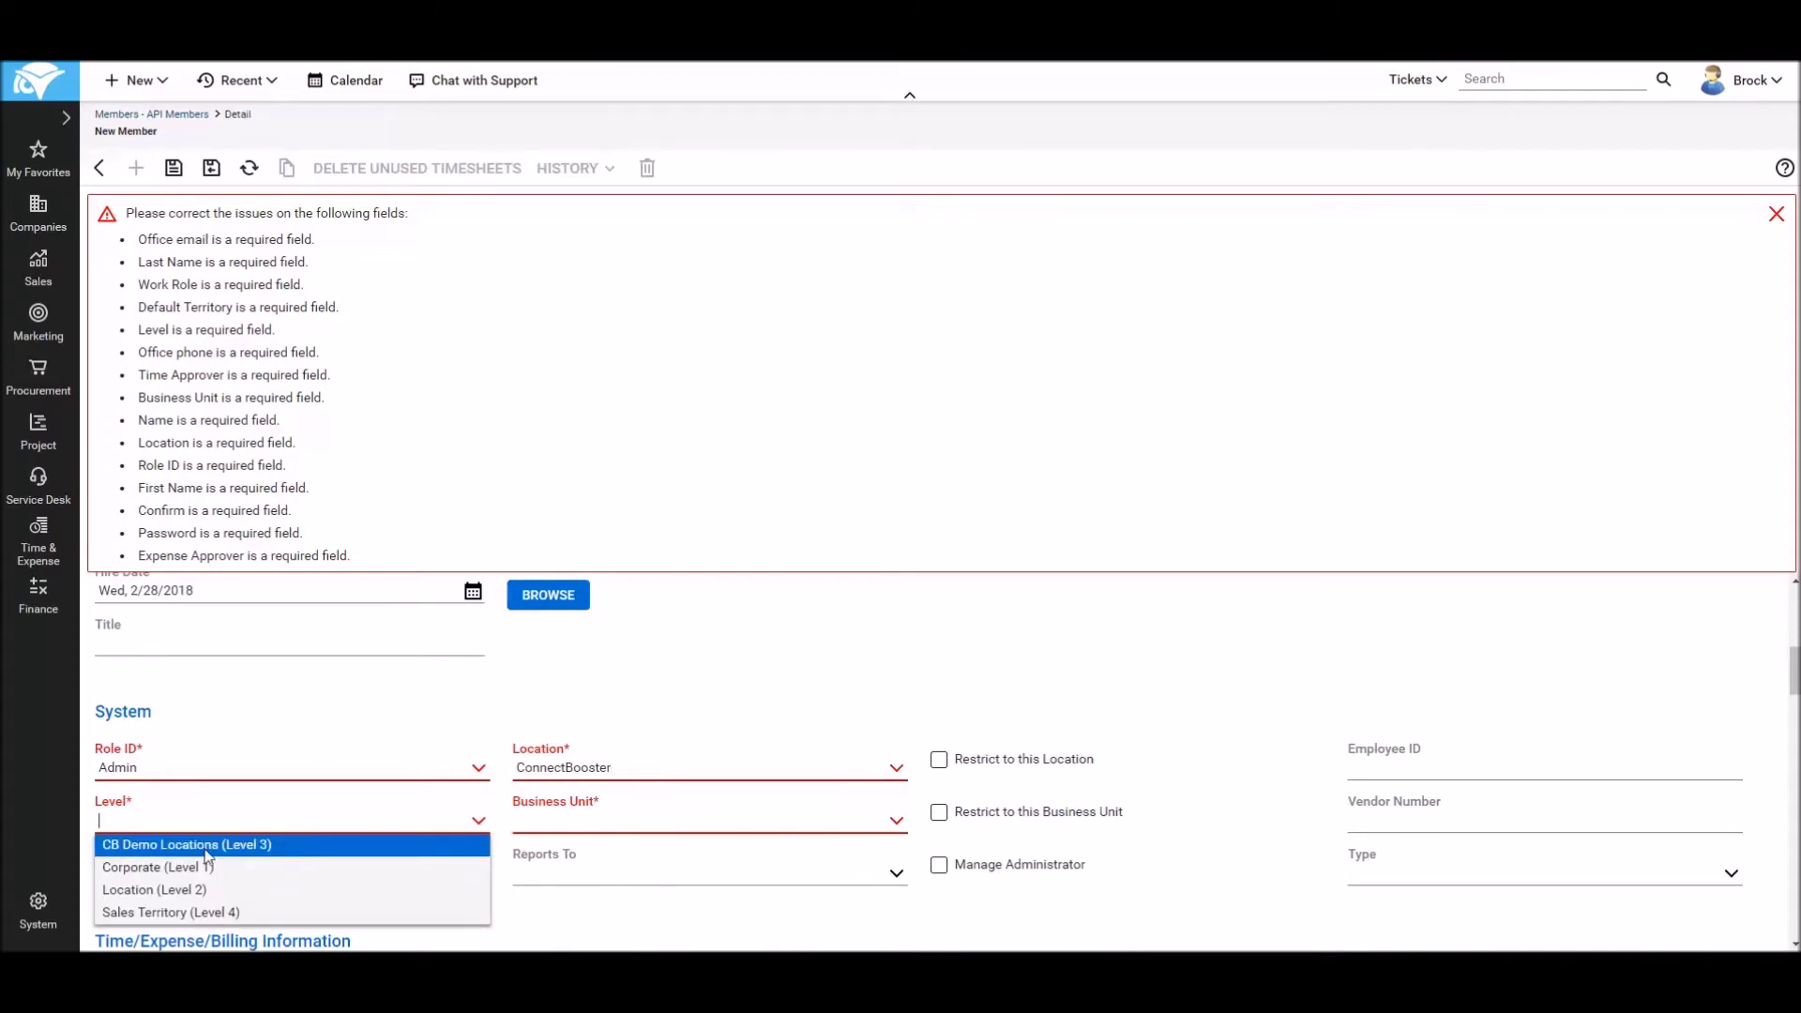
{"action": "left_click", "coordinate": [151, 868]}
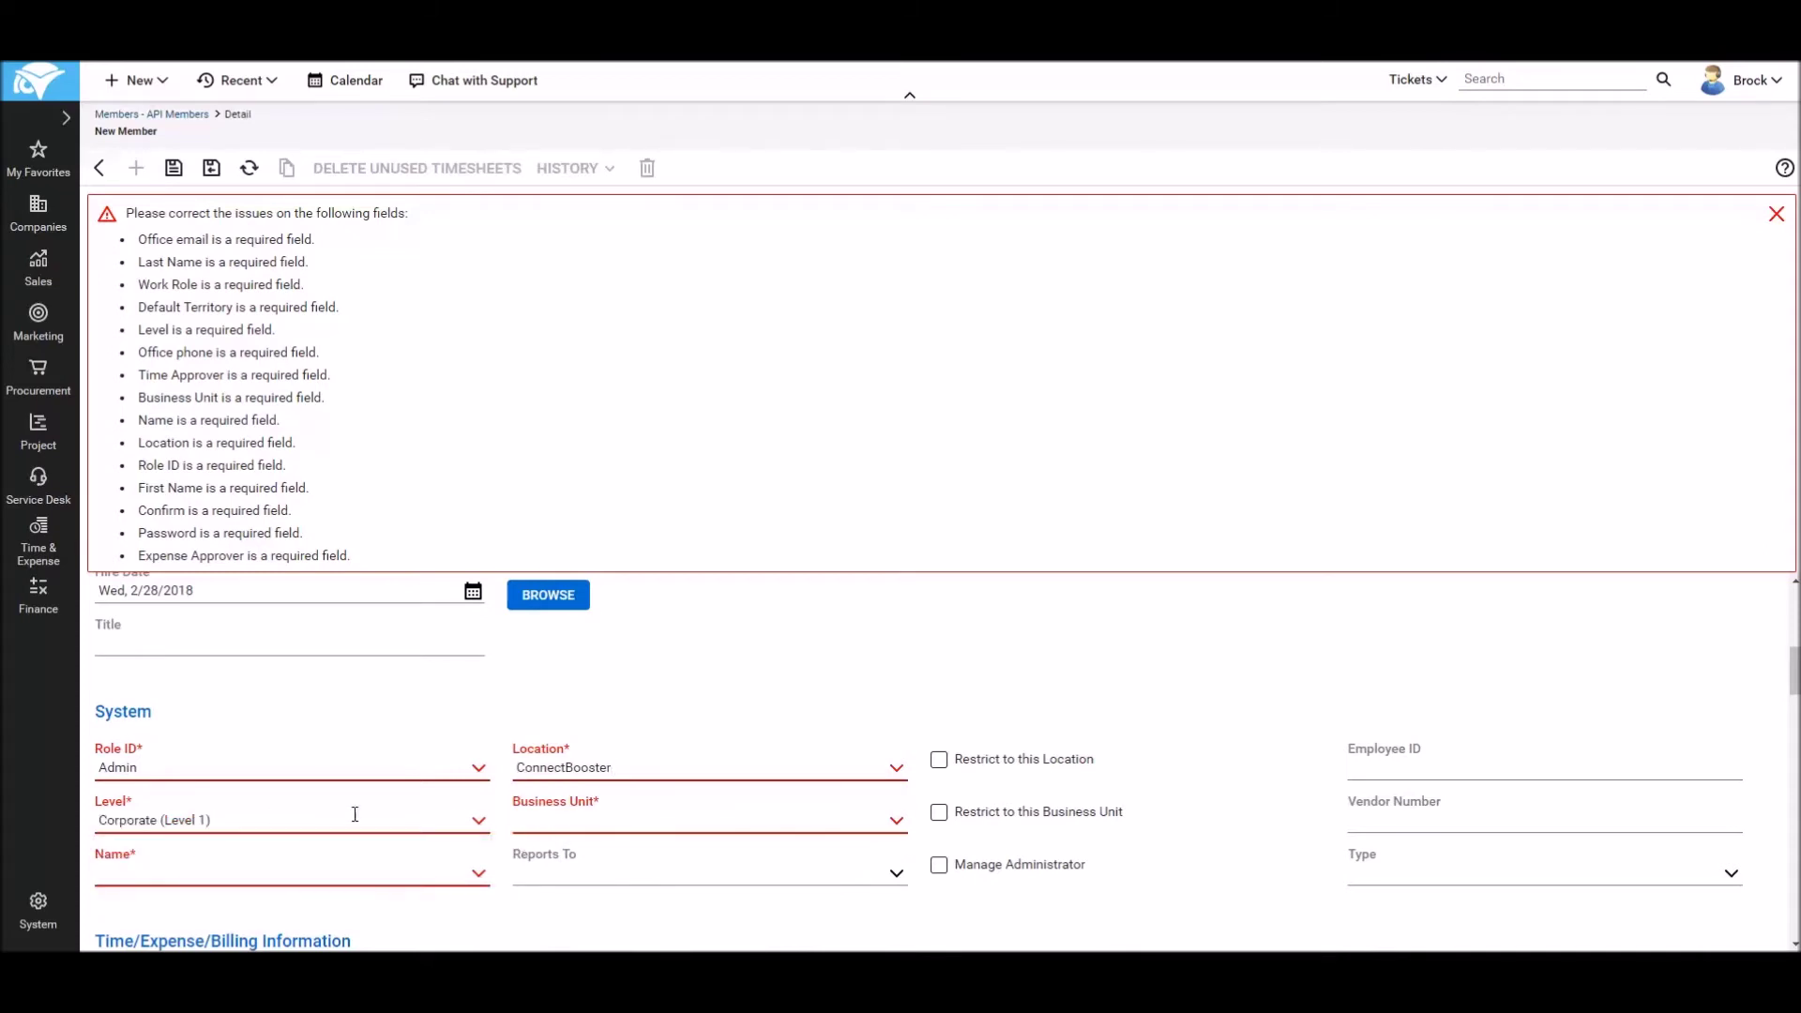
{"action": "left_click", "coordinate": [898, 822]}
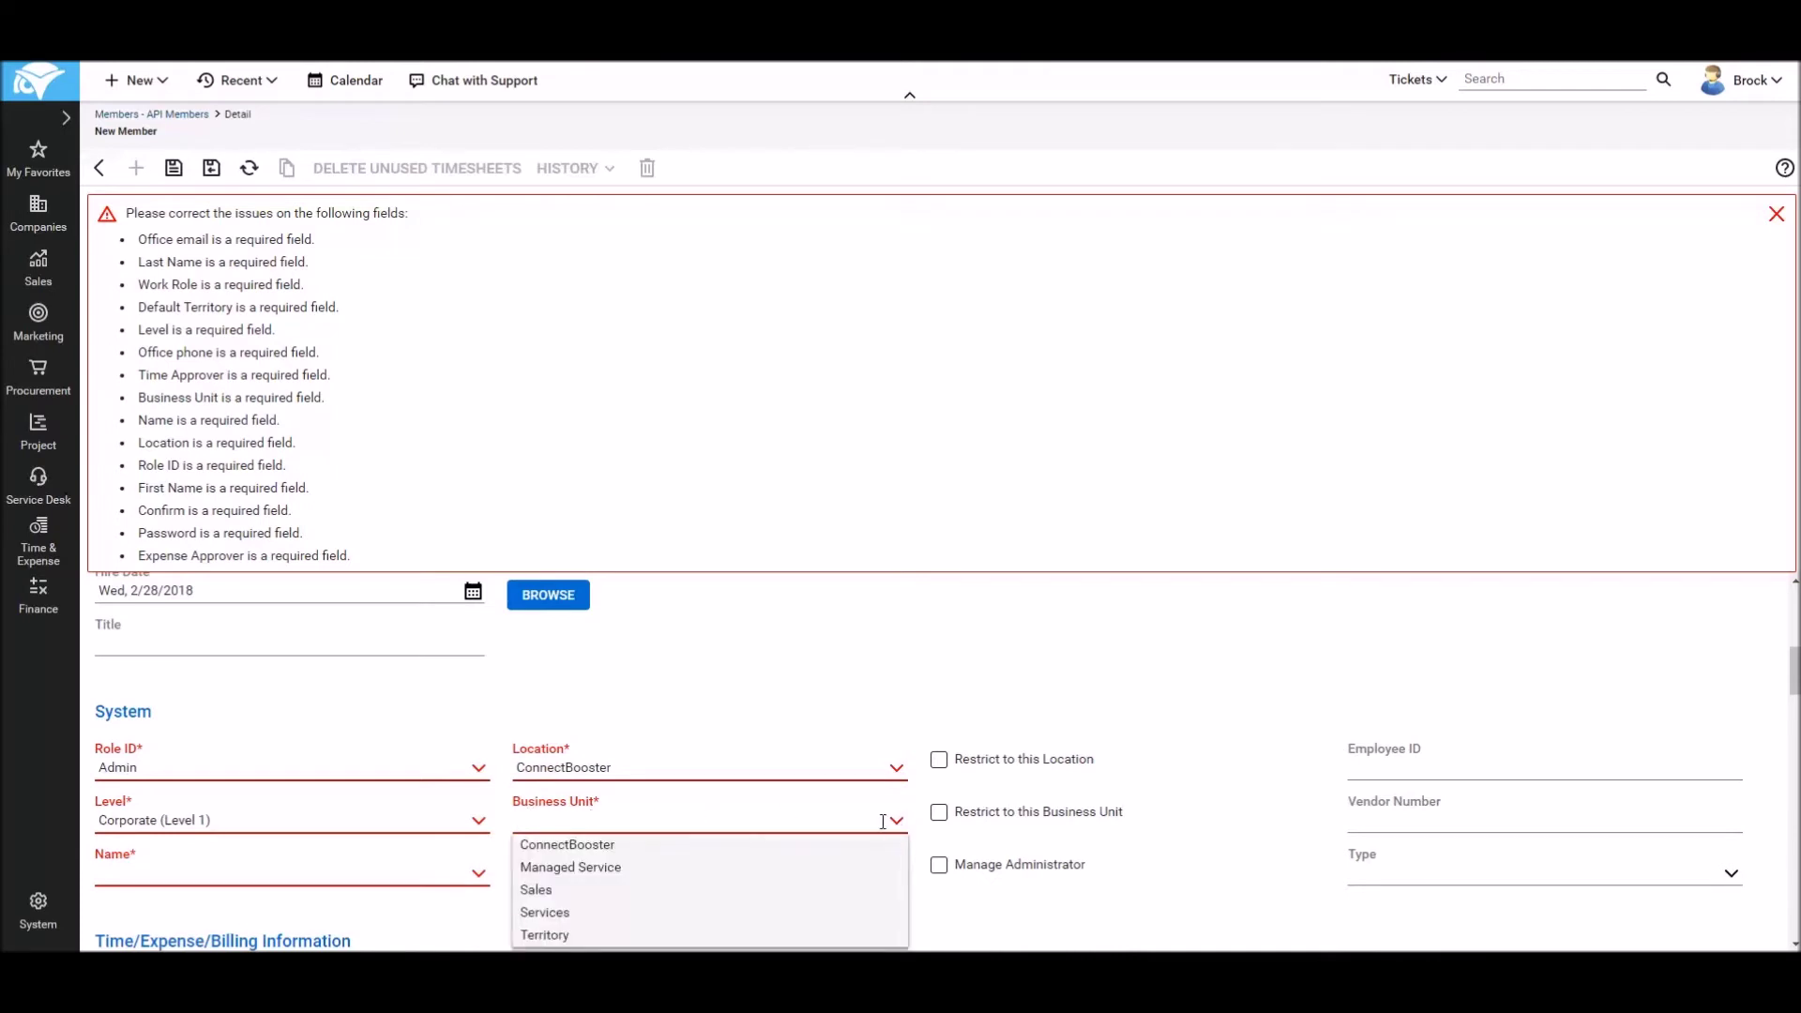
{"action": "left_click", "coordinate": [553, 848]}
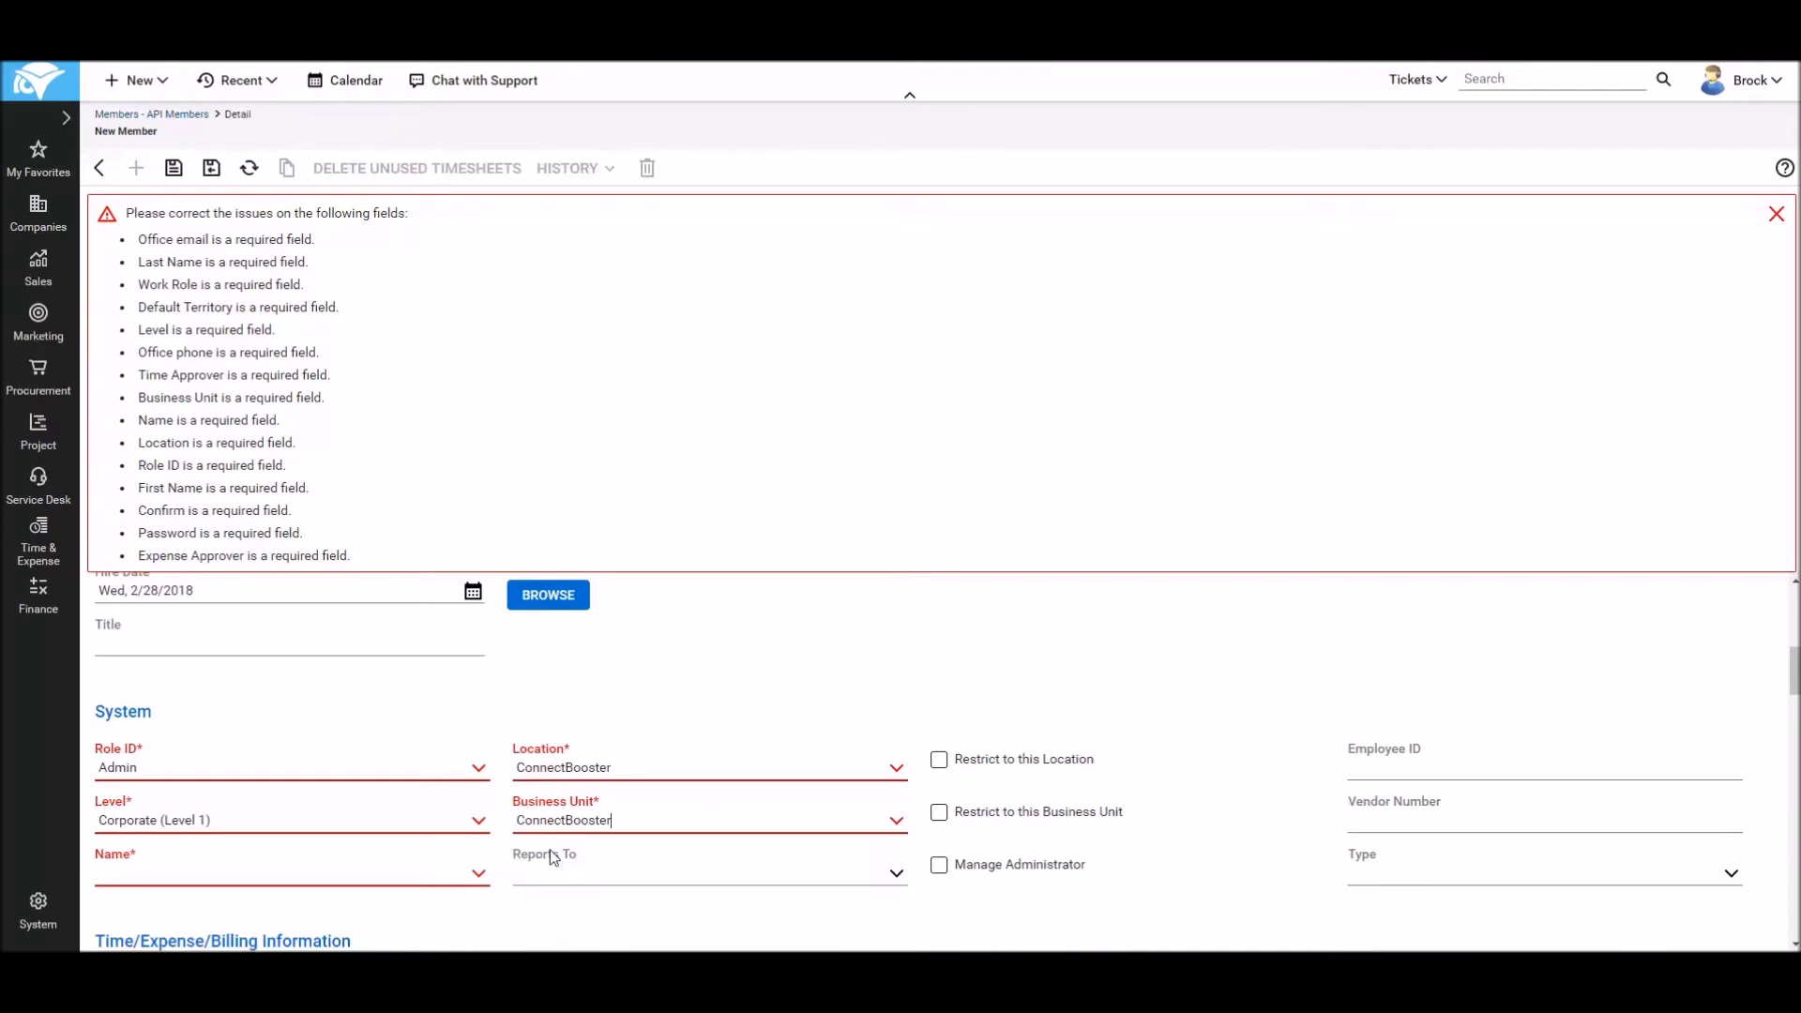
{"action": "left_click", "coordinate": [483, 874]}
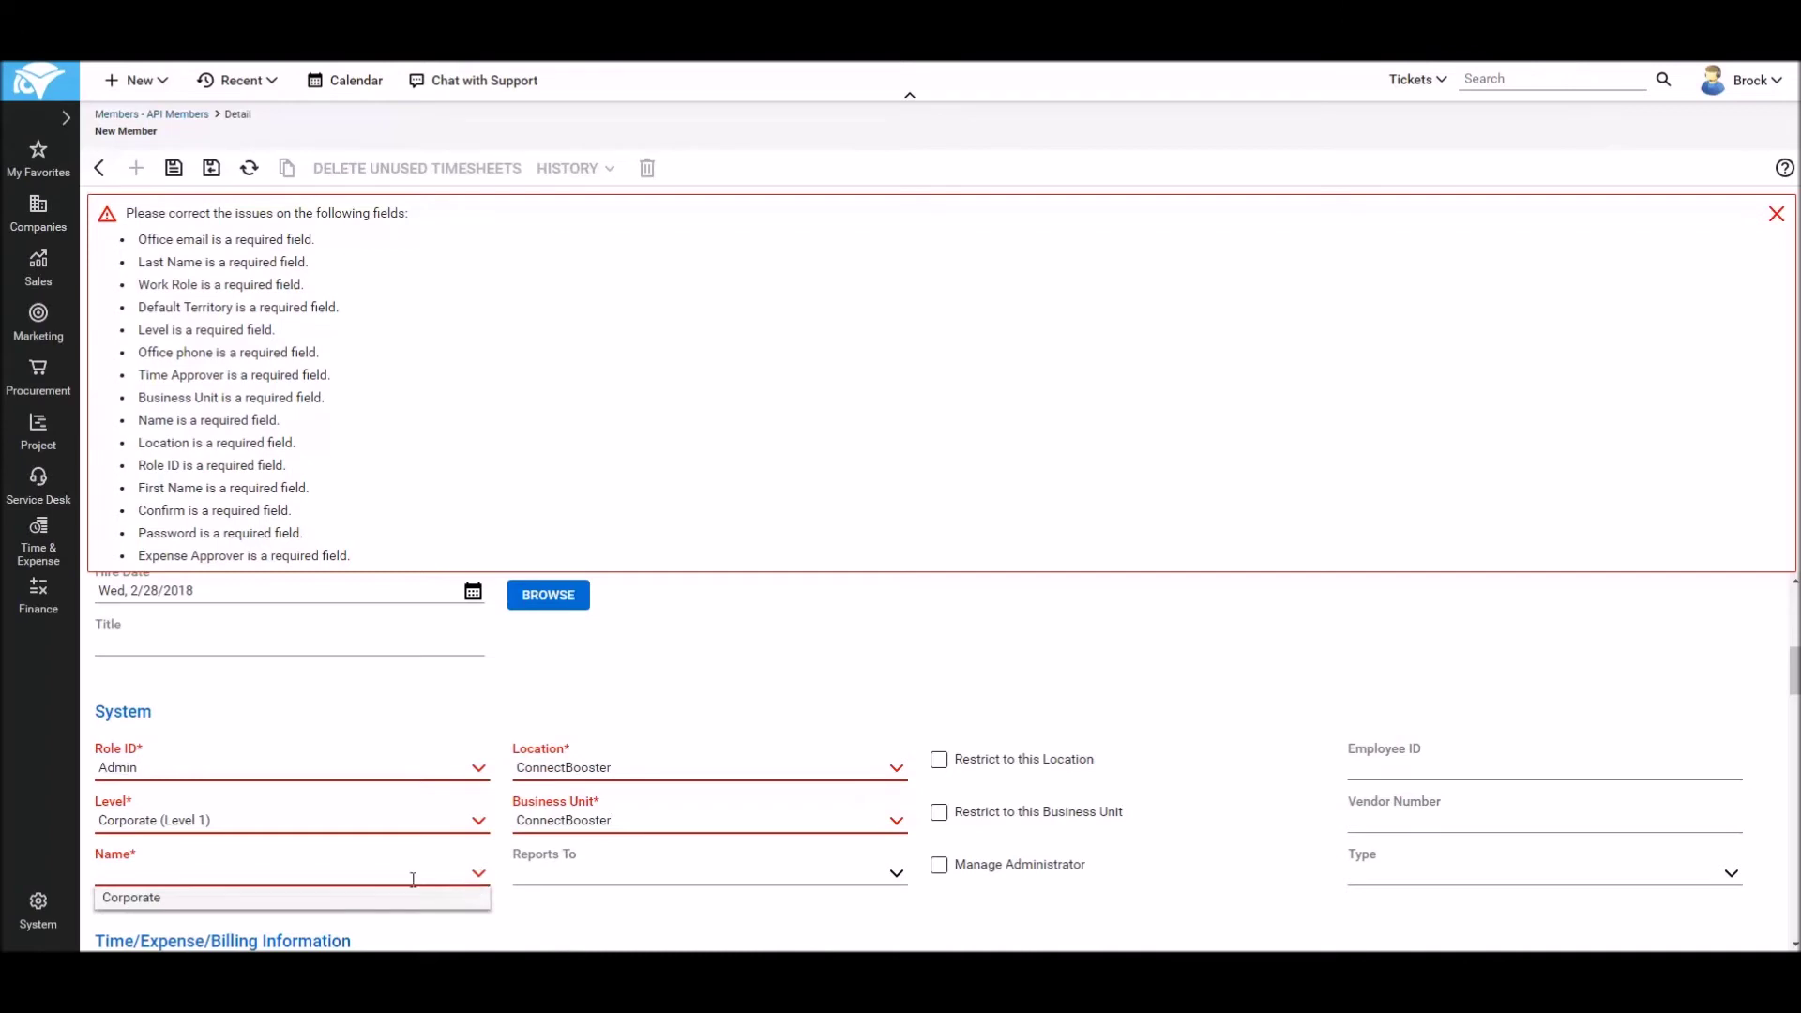
{"action": "left_click", "coordinate": [148, 905]}
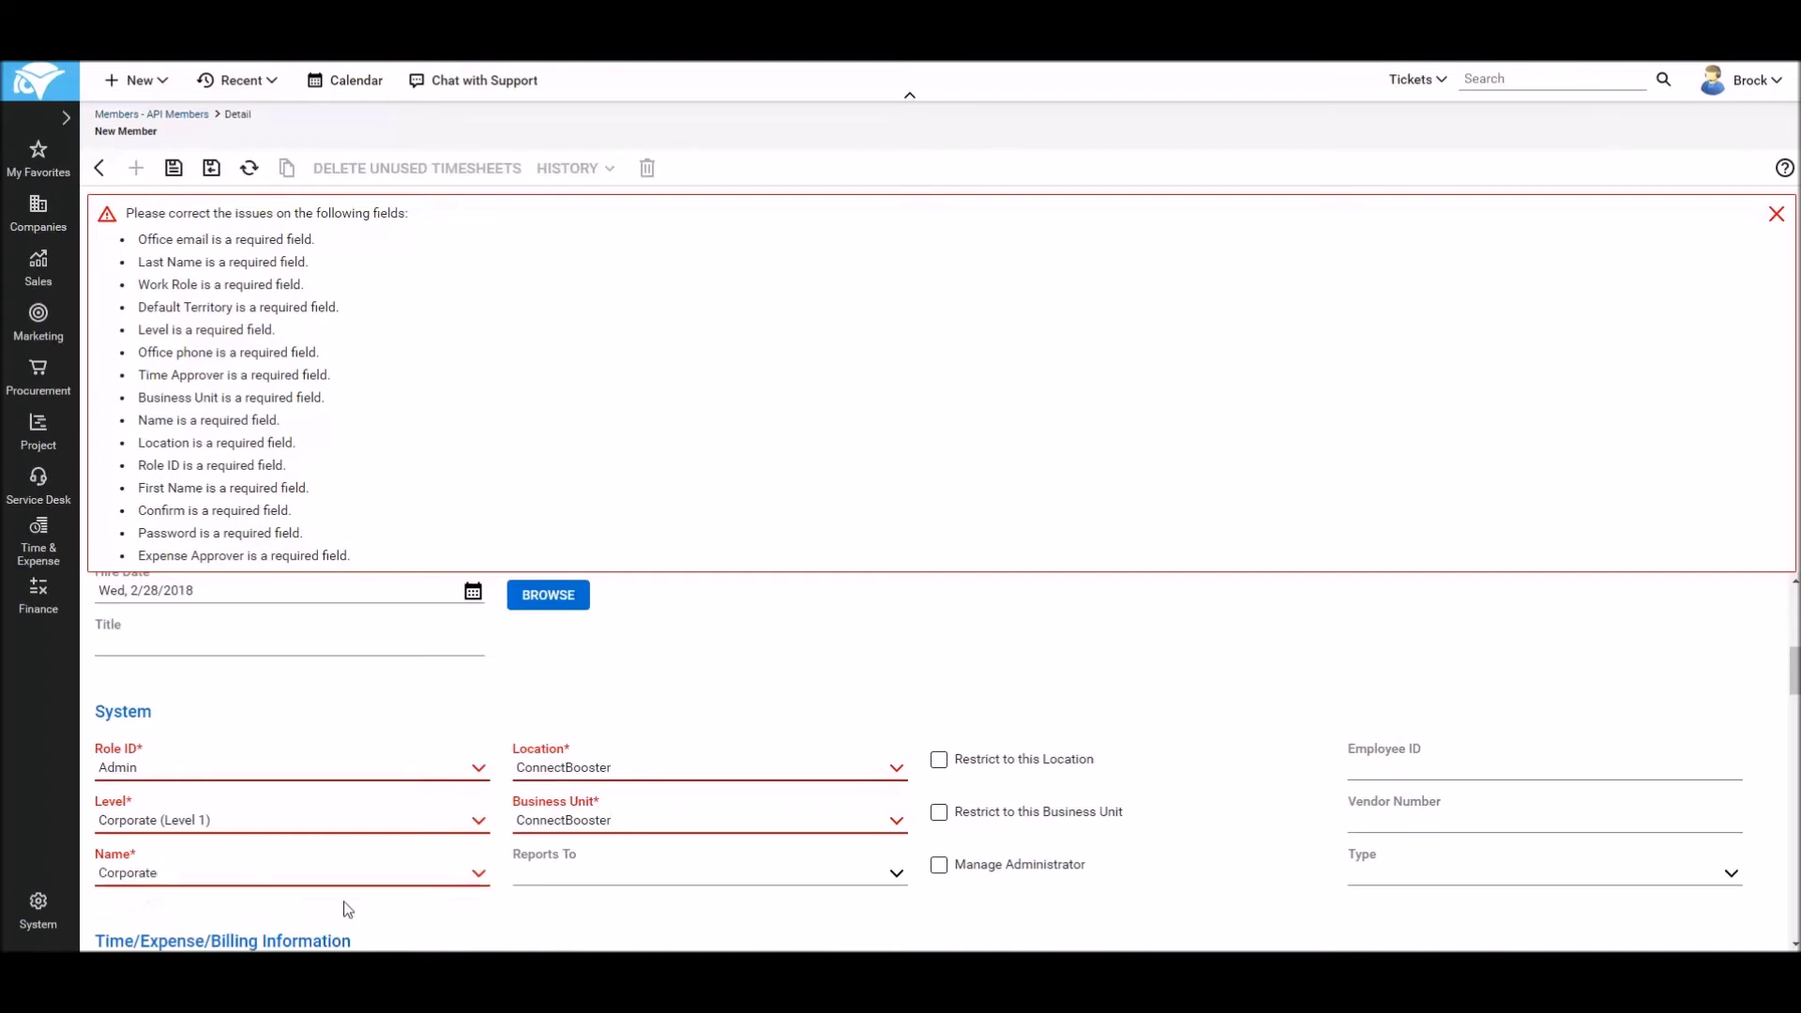
{"action": "scroll", "coordinate": [795, 784], "scroll_direction": "down", "scroll_amount": 1}
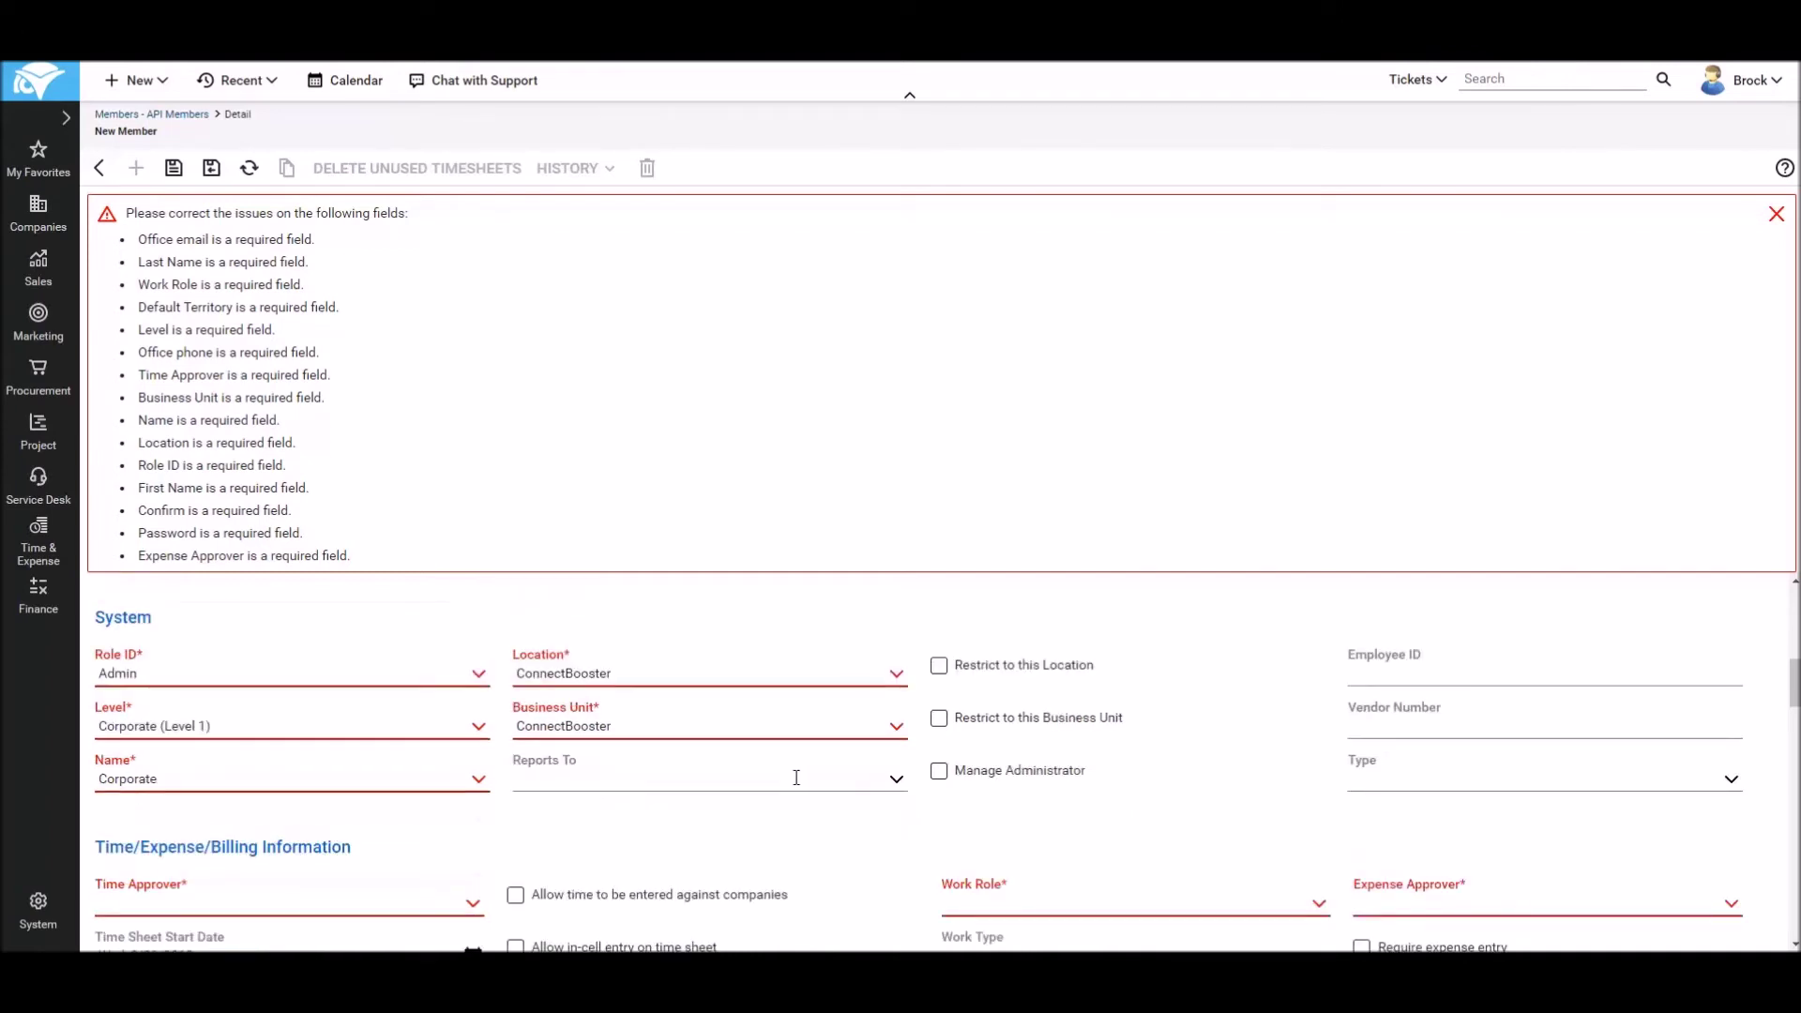
Step: Make Dispatch the time and expense approver and System Engineer the work role
{"action": "scroll", "coordinate": [797, 777], "scroll_direction": "down", "scroll_amount": 1}
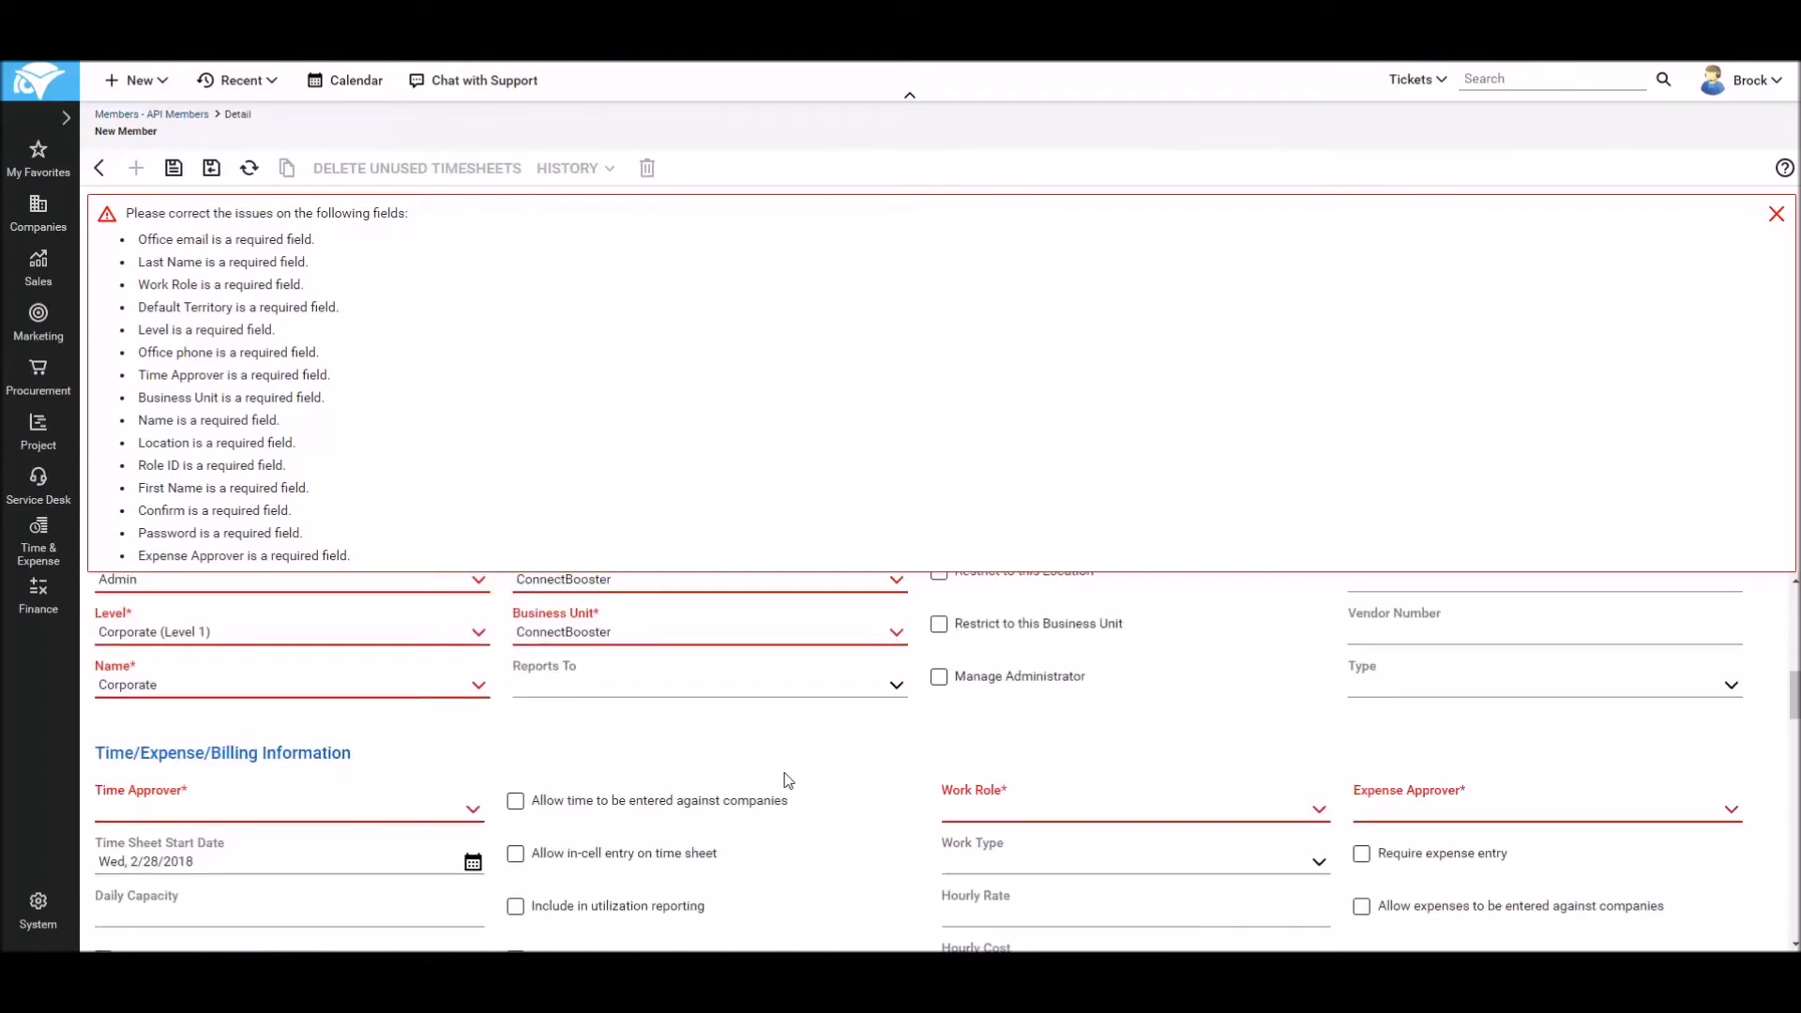
{"action": "left_click", "coordinate": [472, 810]}
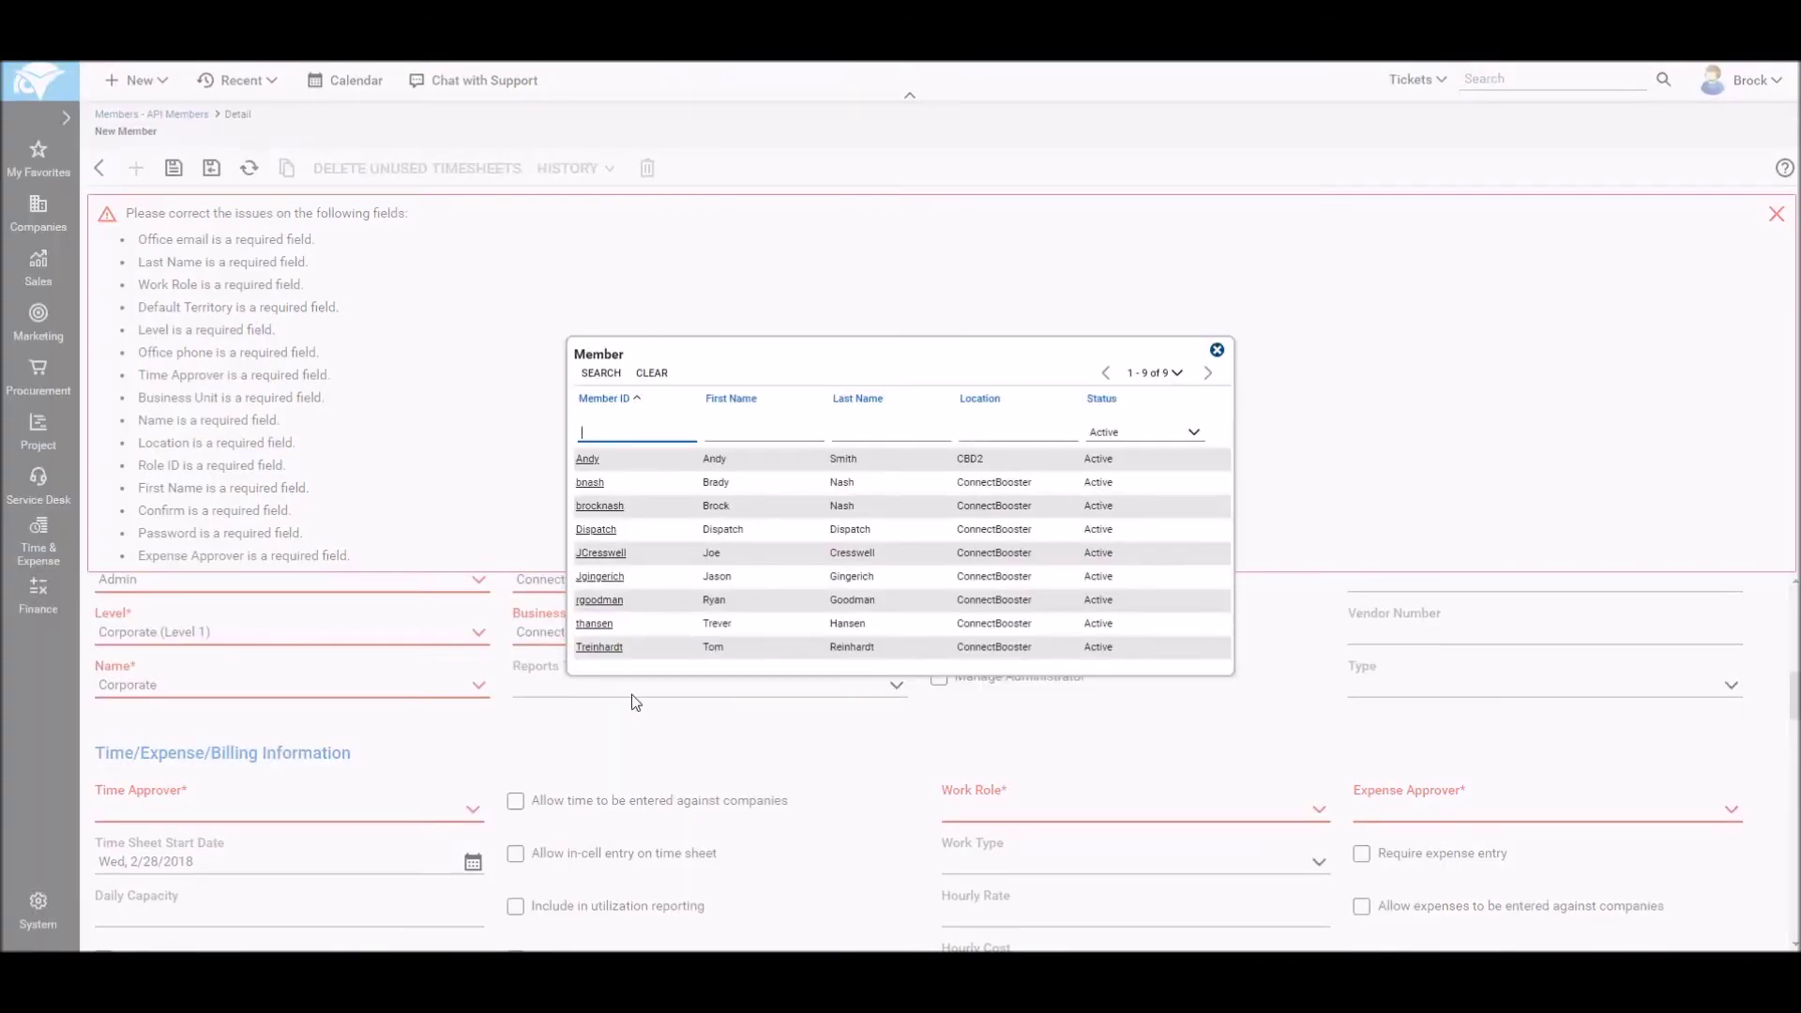
{"action": "left_click", "coordinate": [593, 531]}
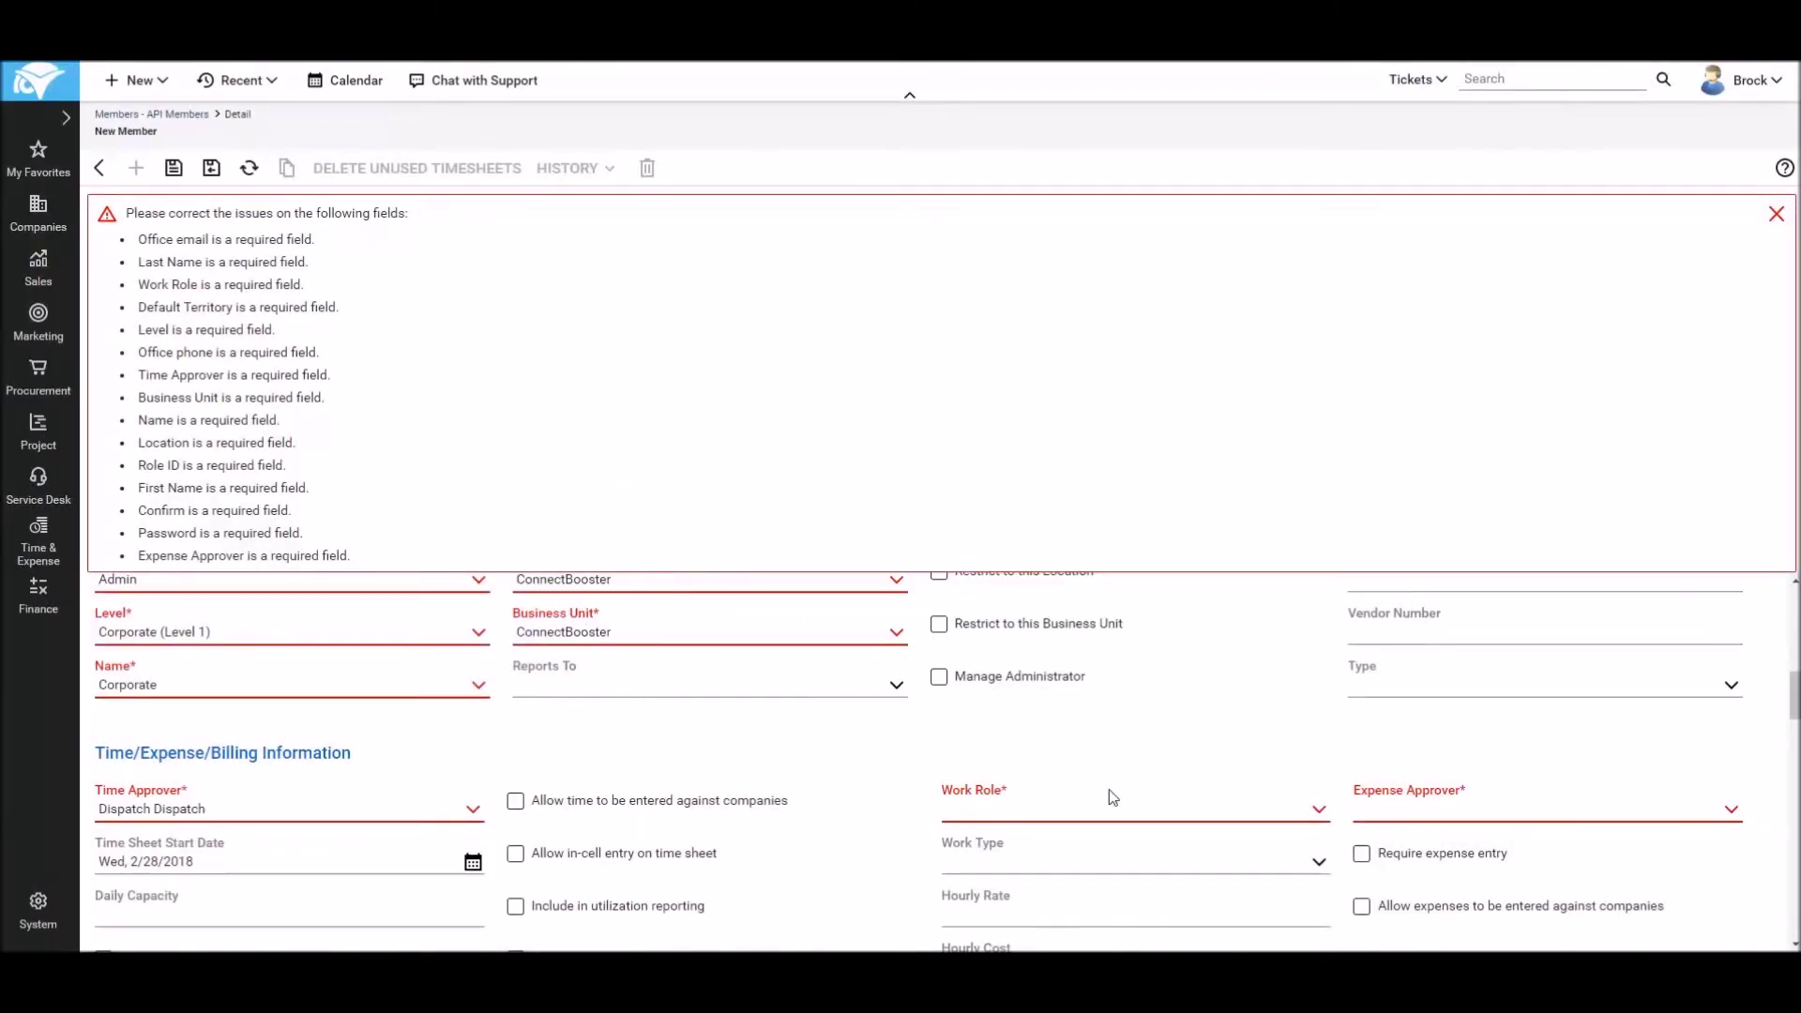
{"action": "left_click", "coordinate": [1319, 816]}
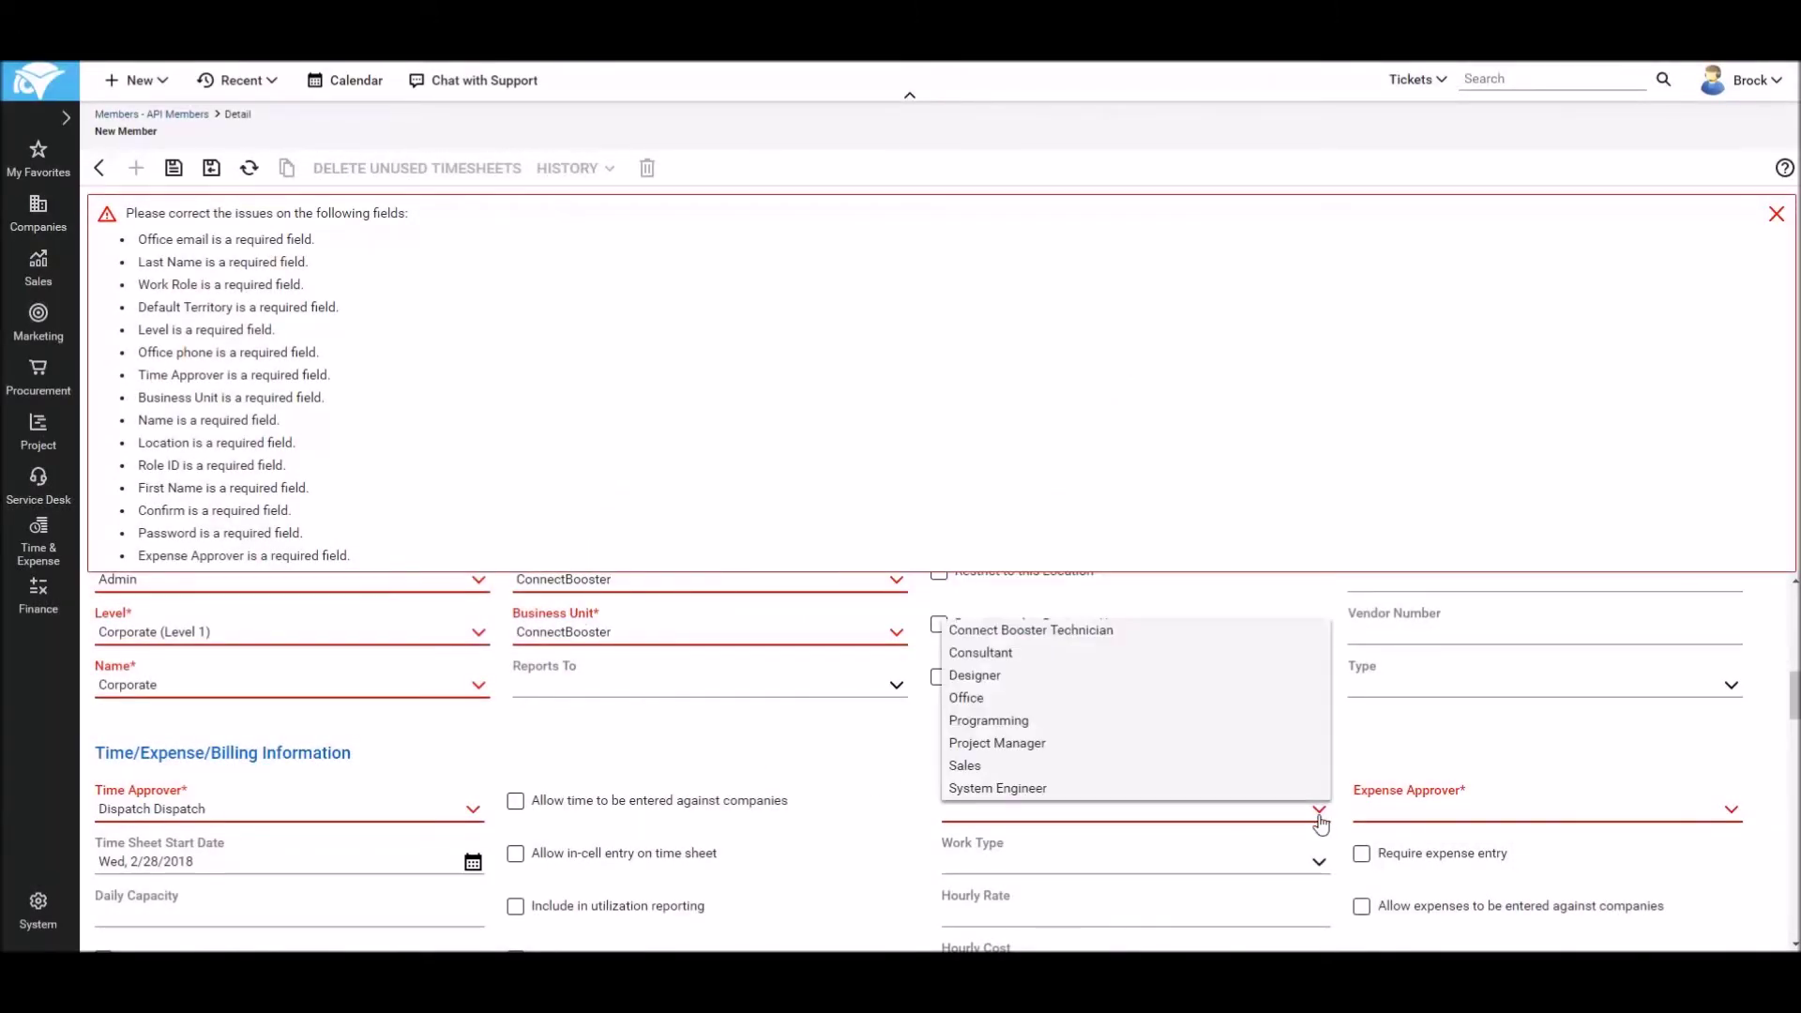
{"action": "left_click", "coordinate": [991, 793]}
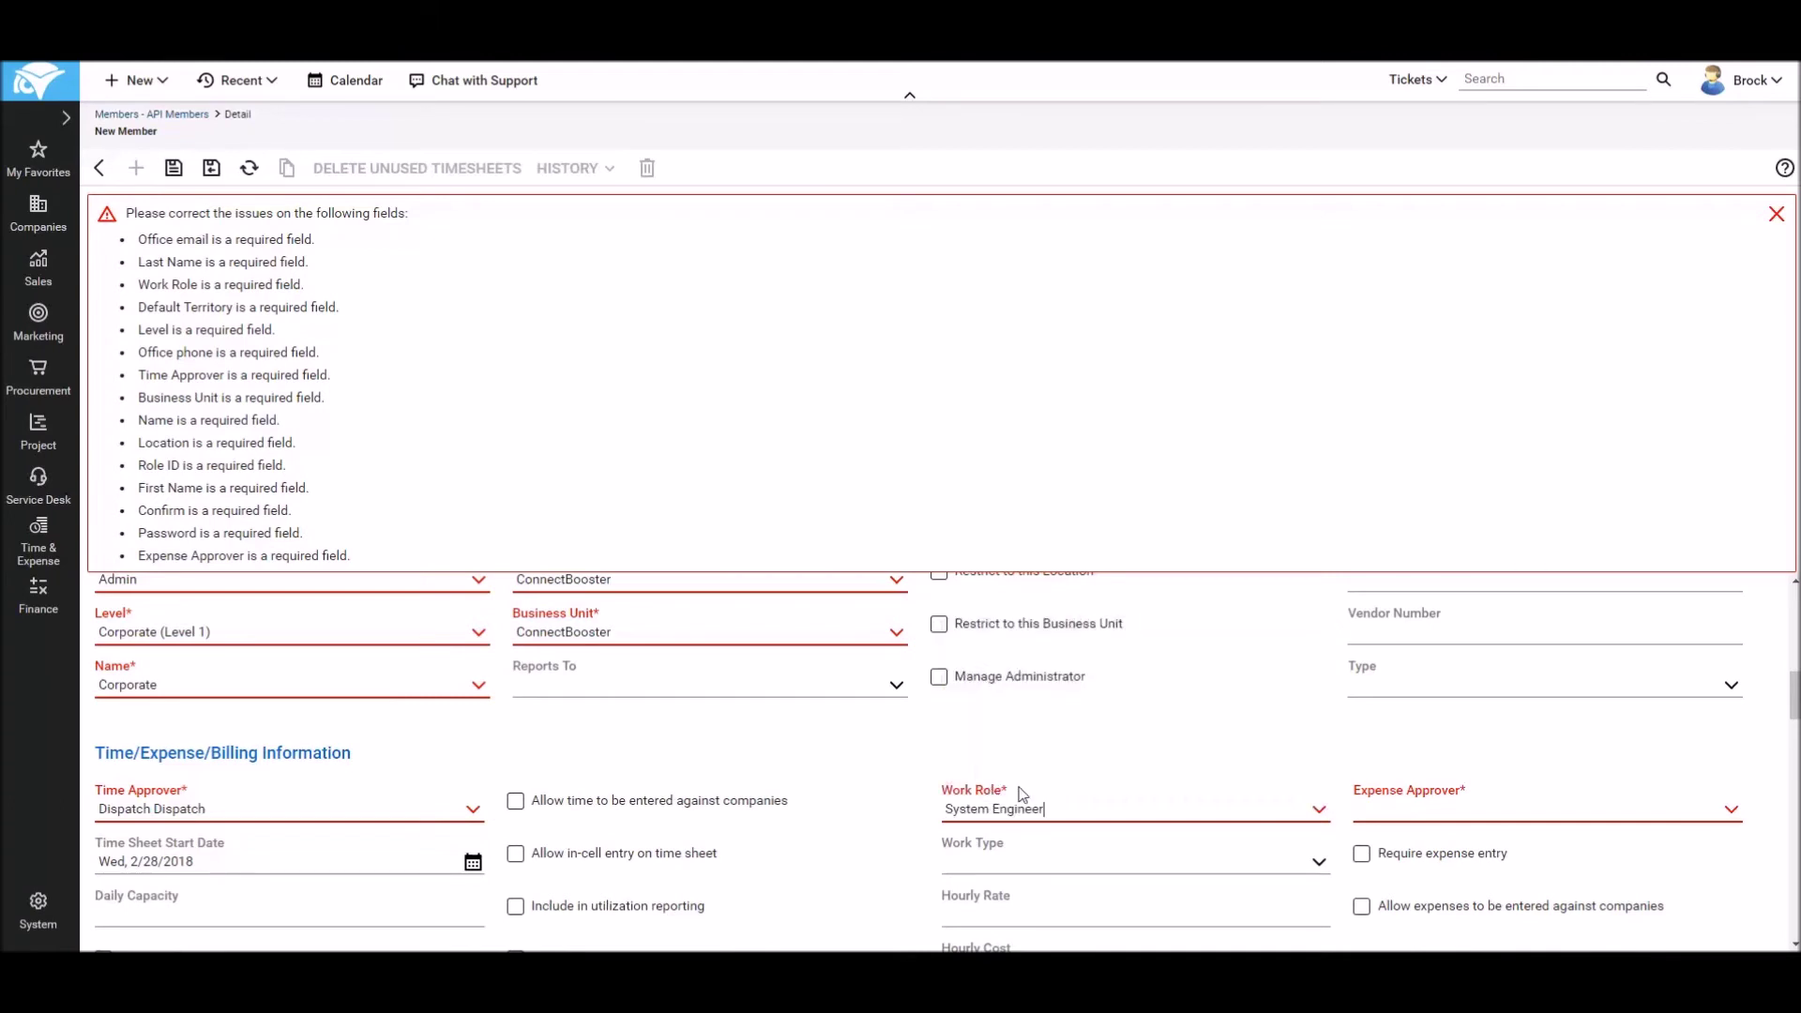
{"action": "left_click", "coordinate": [1732, 812]}
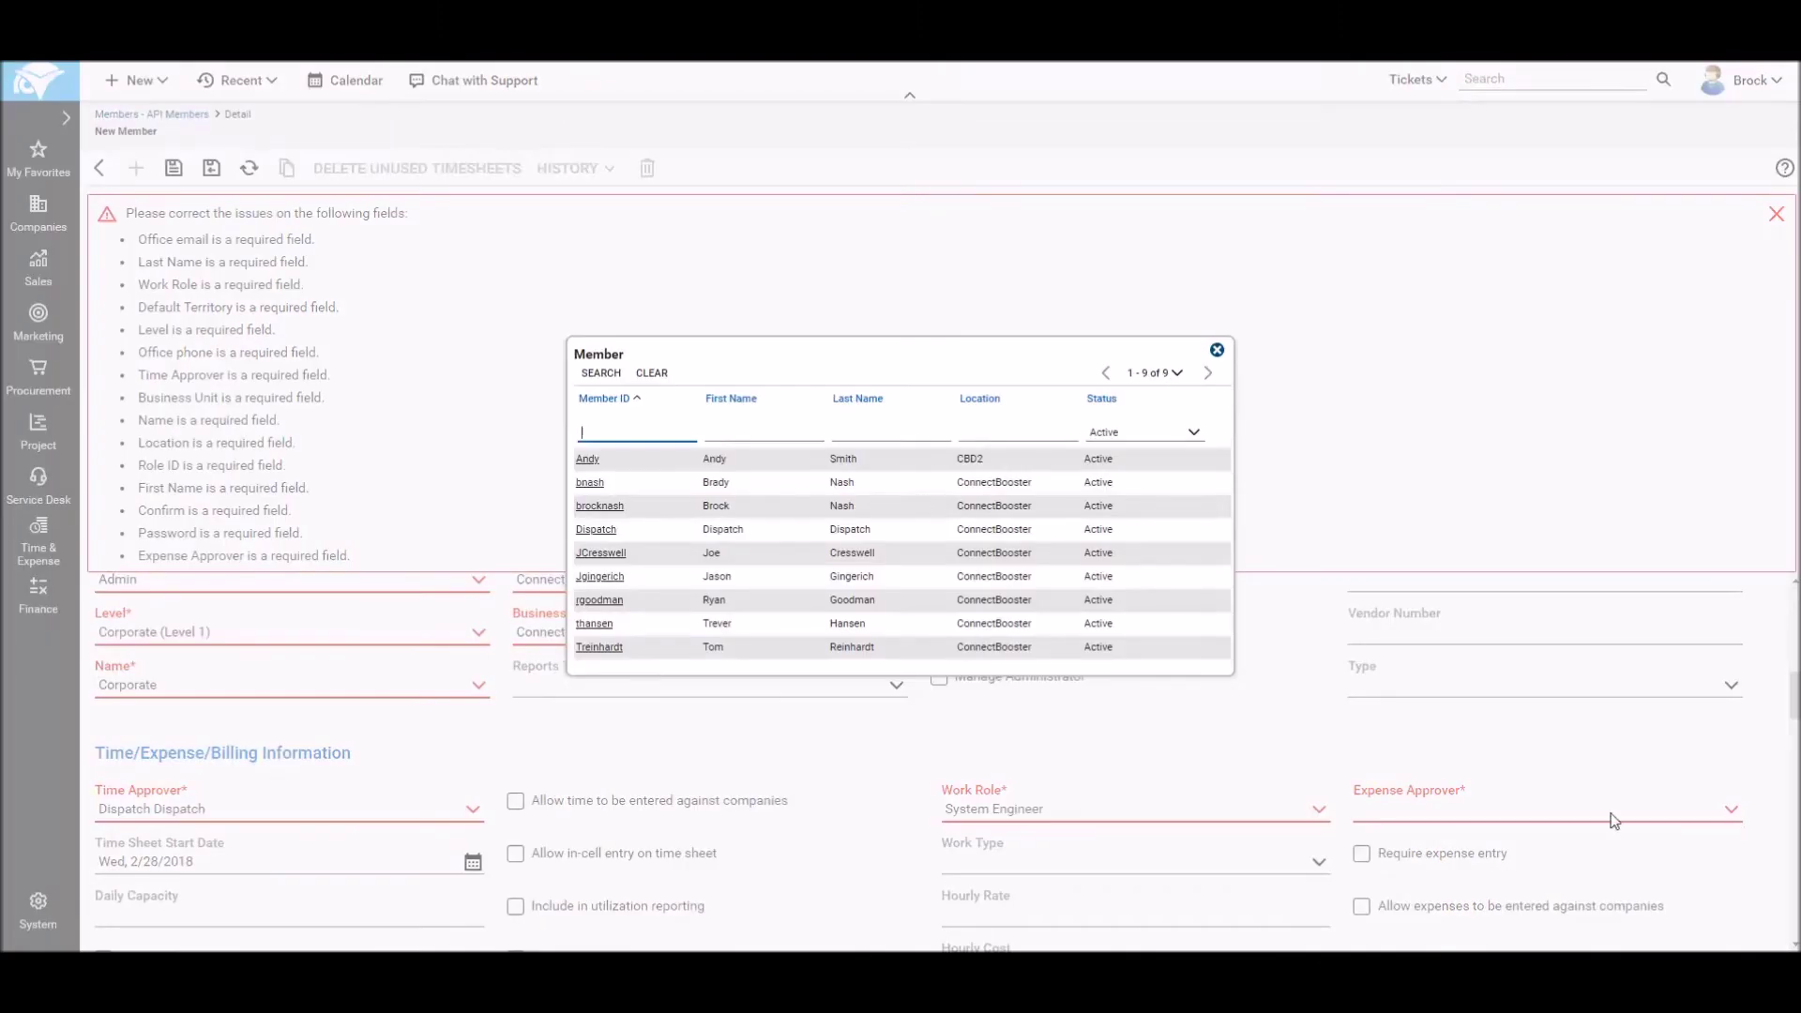
{"action": "left_click", "coordinate": [583, 531]}
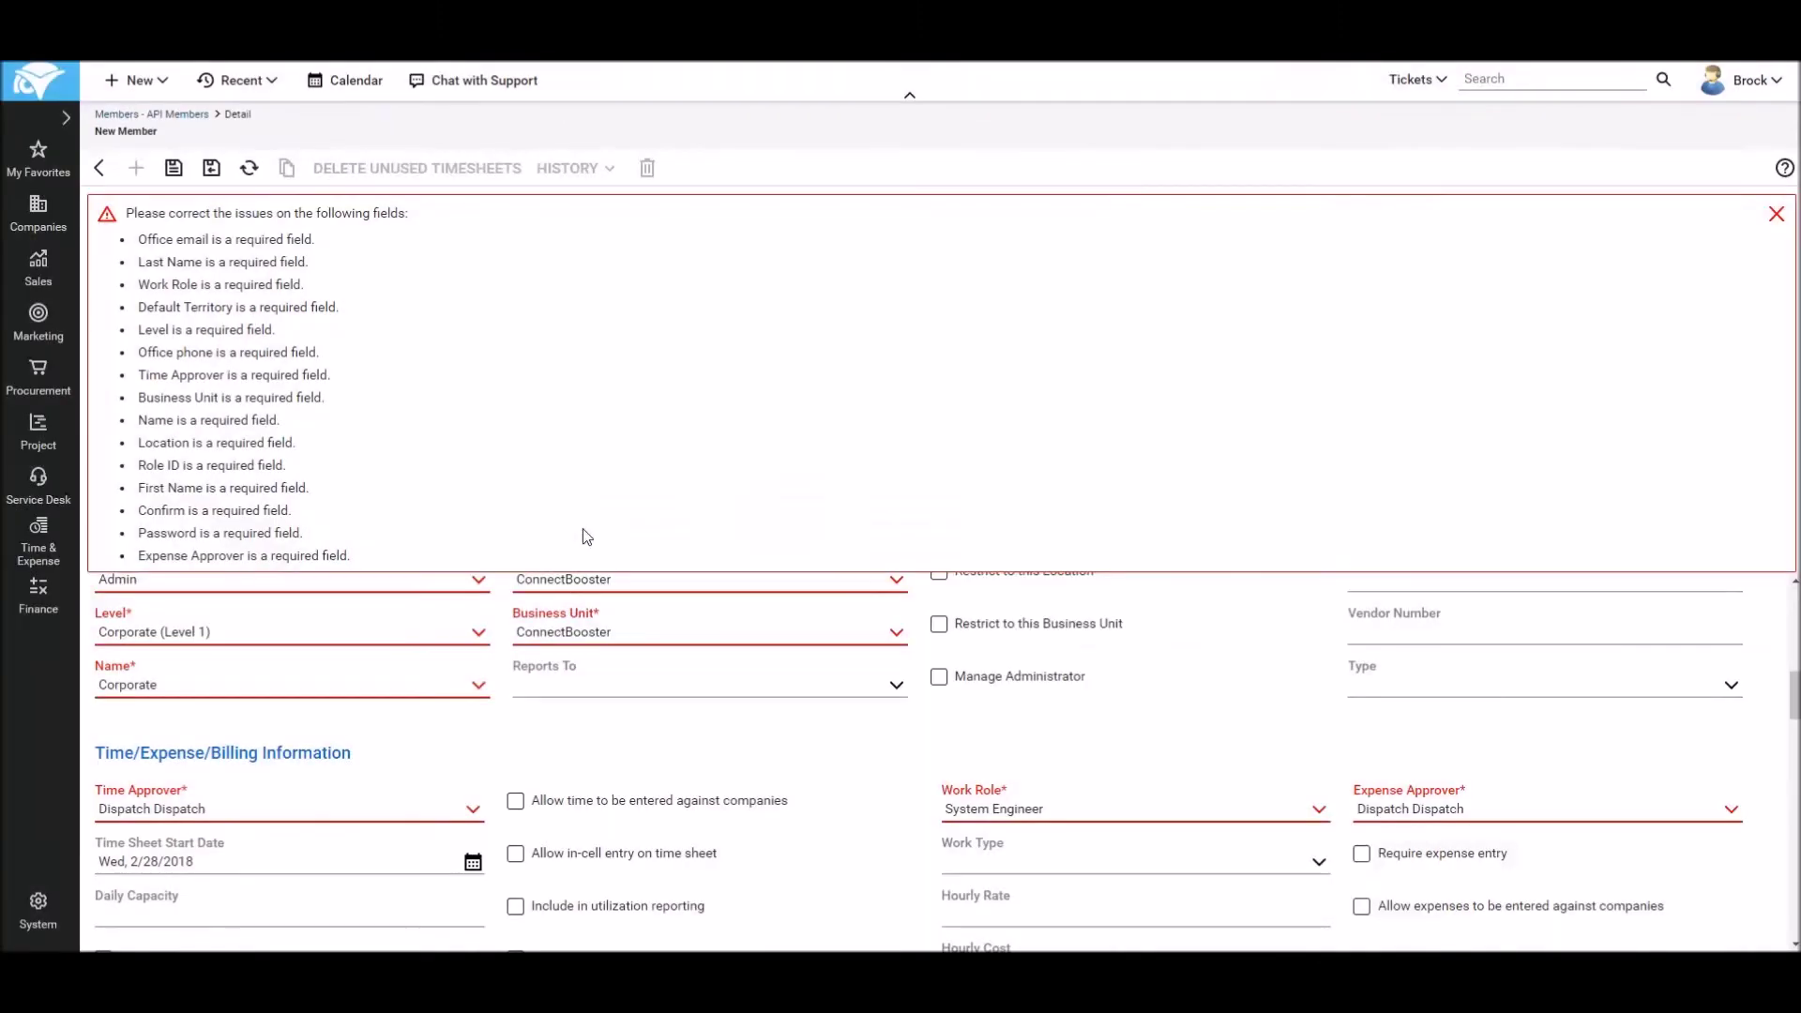
{"action": "scroll", "coordinate": [619, 765], "scroll_direction": "down", "scroll_amount": 6}
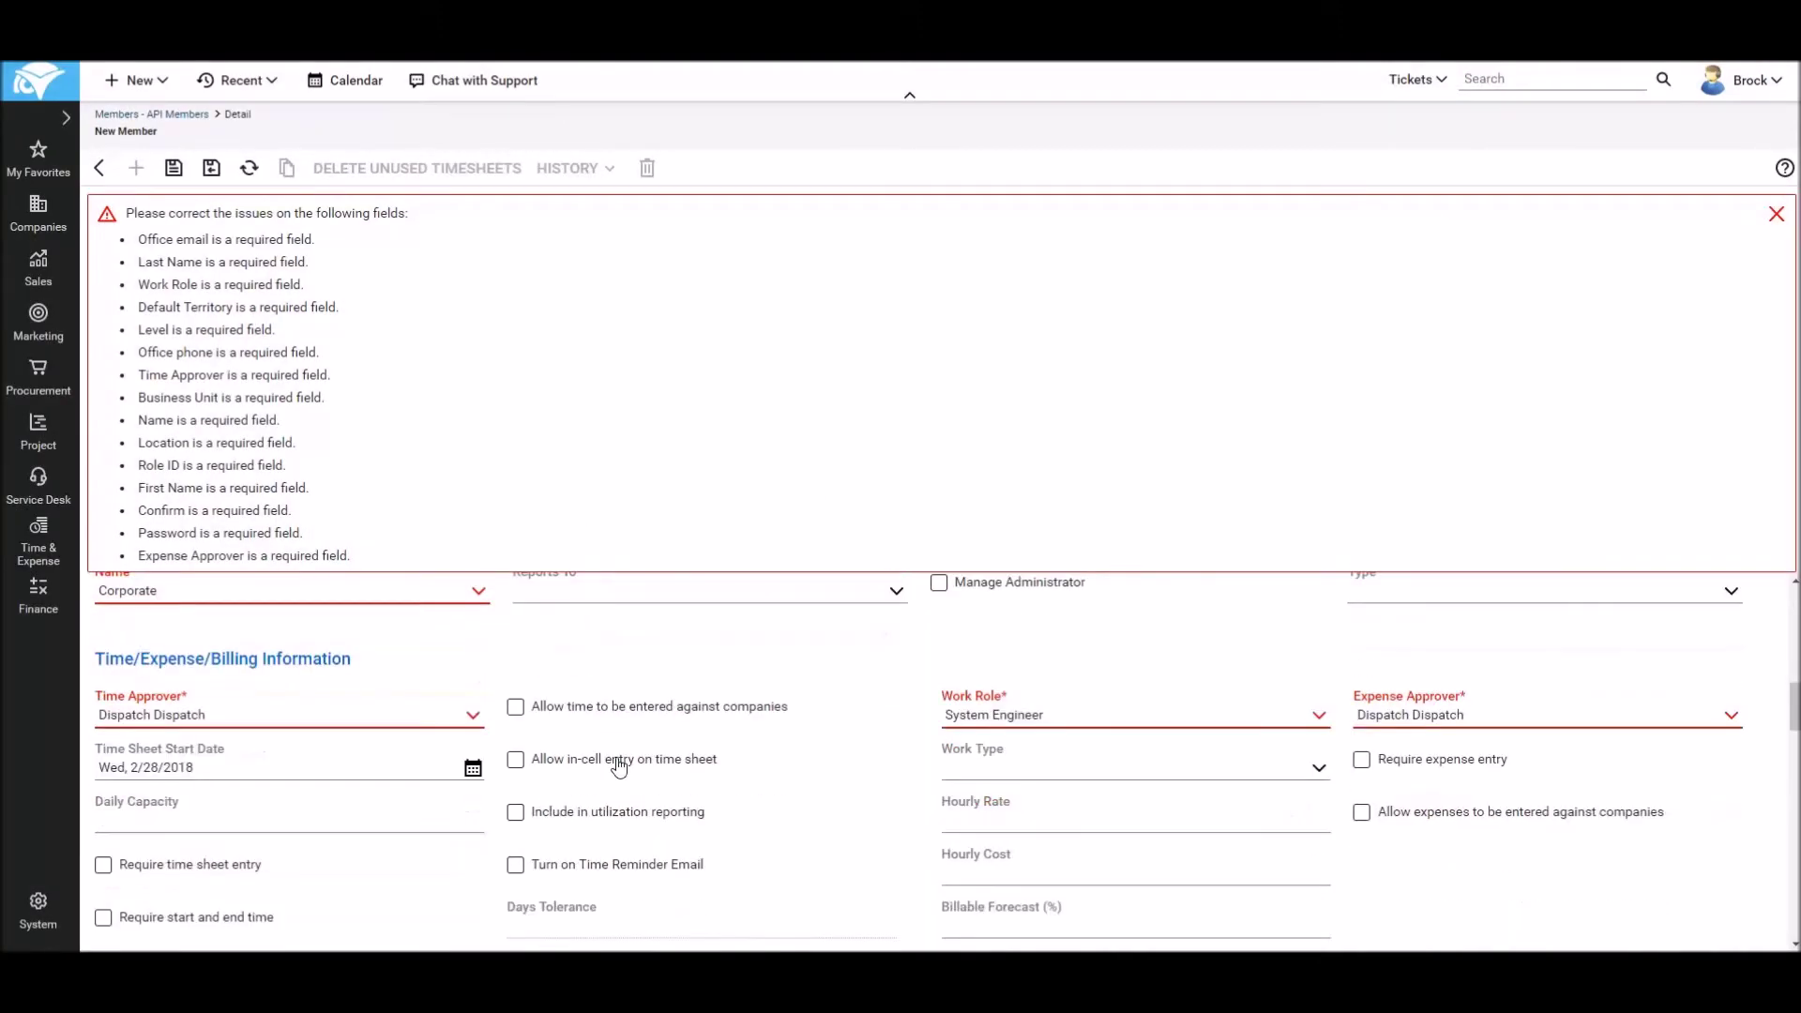
Step: Choose Corporate as the default territory and save the member record
{"action": "scroll", "coordinate": [615, 750], "scroll_direction": "down", "scroll_amount": 5}
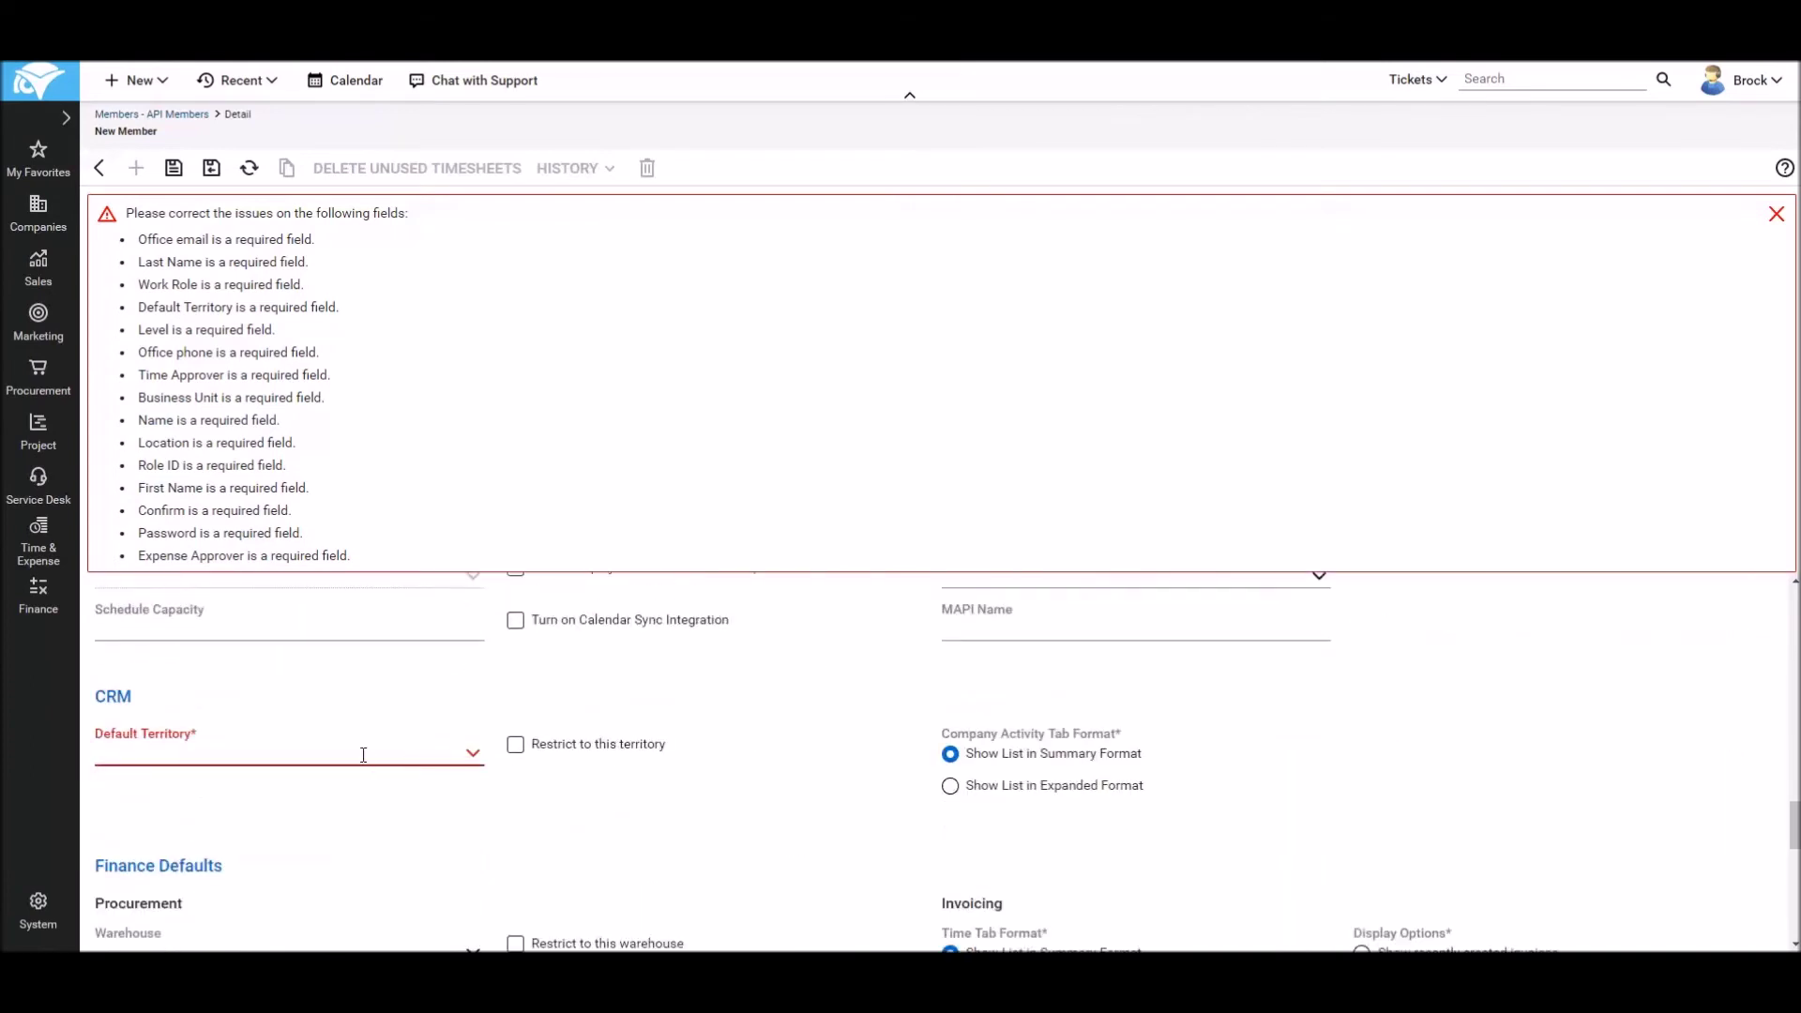
{"action": "left_click", "coordinate": [473, 754]}
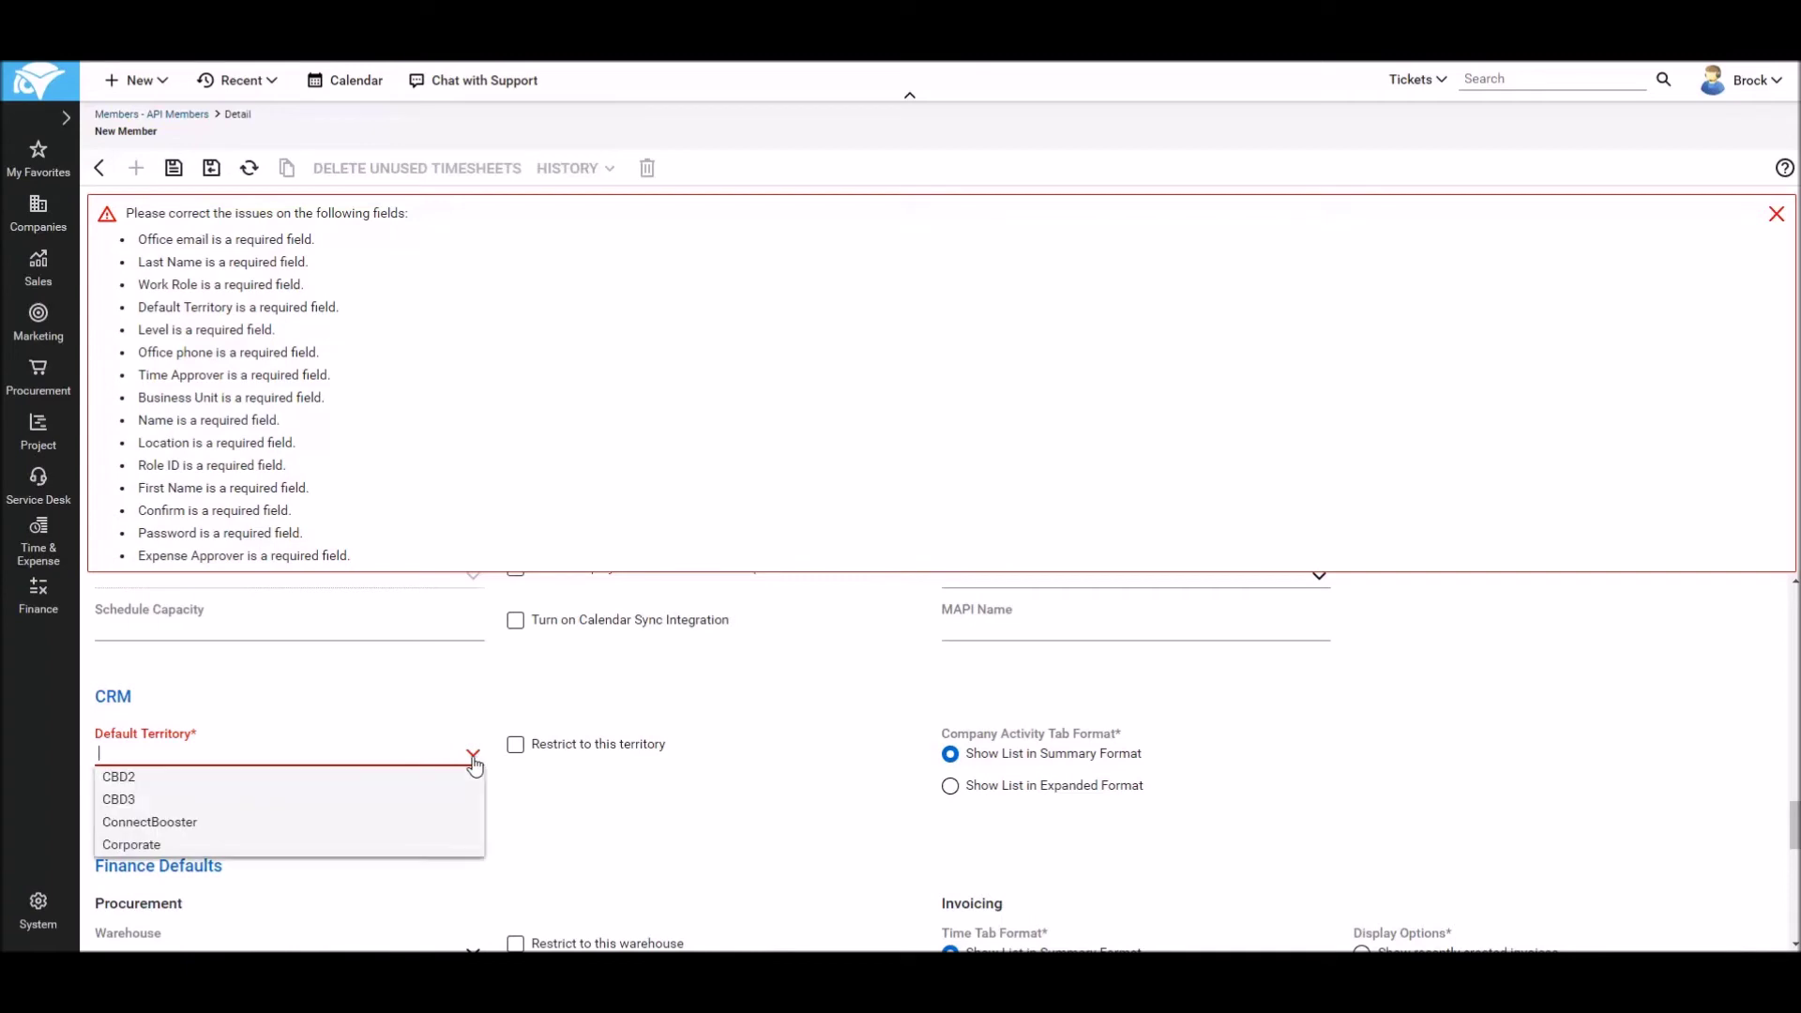
{"action": "left_click", "coordinate": [146, 848]}
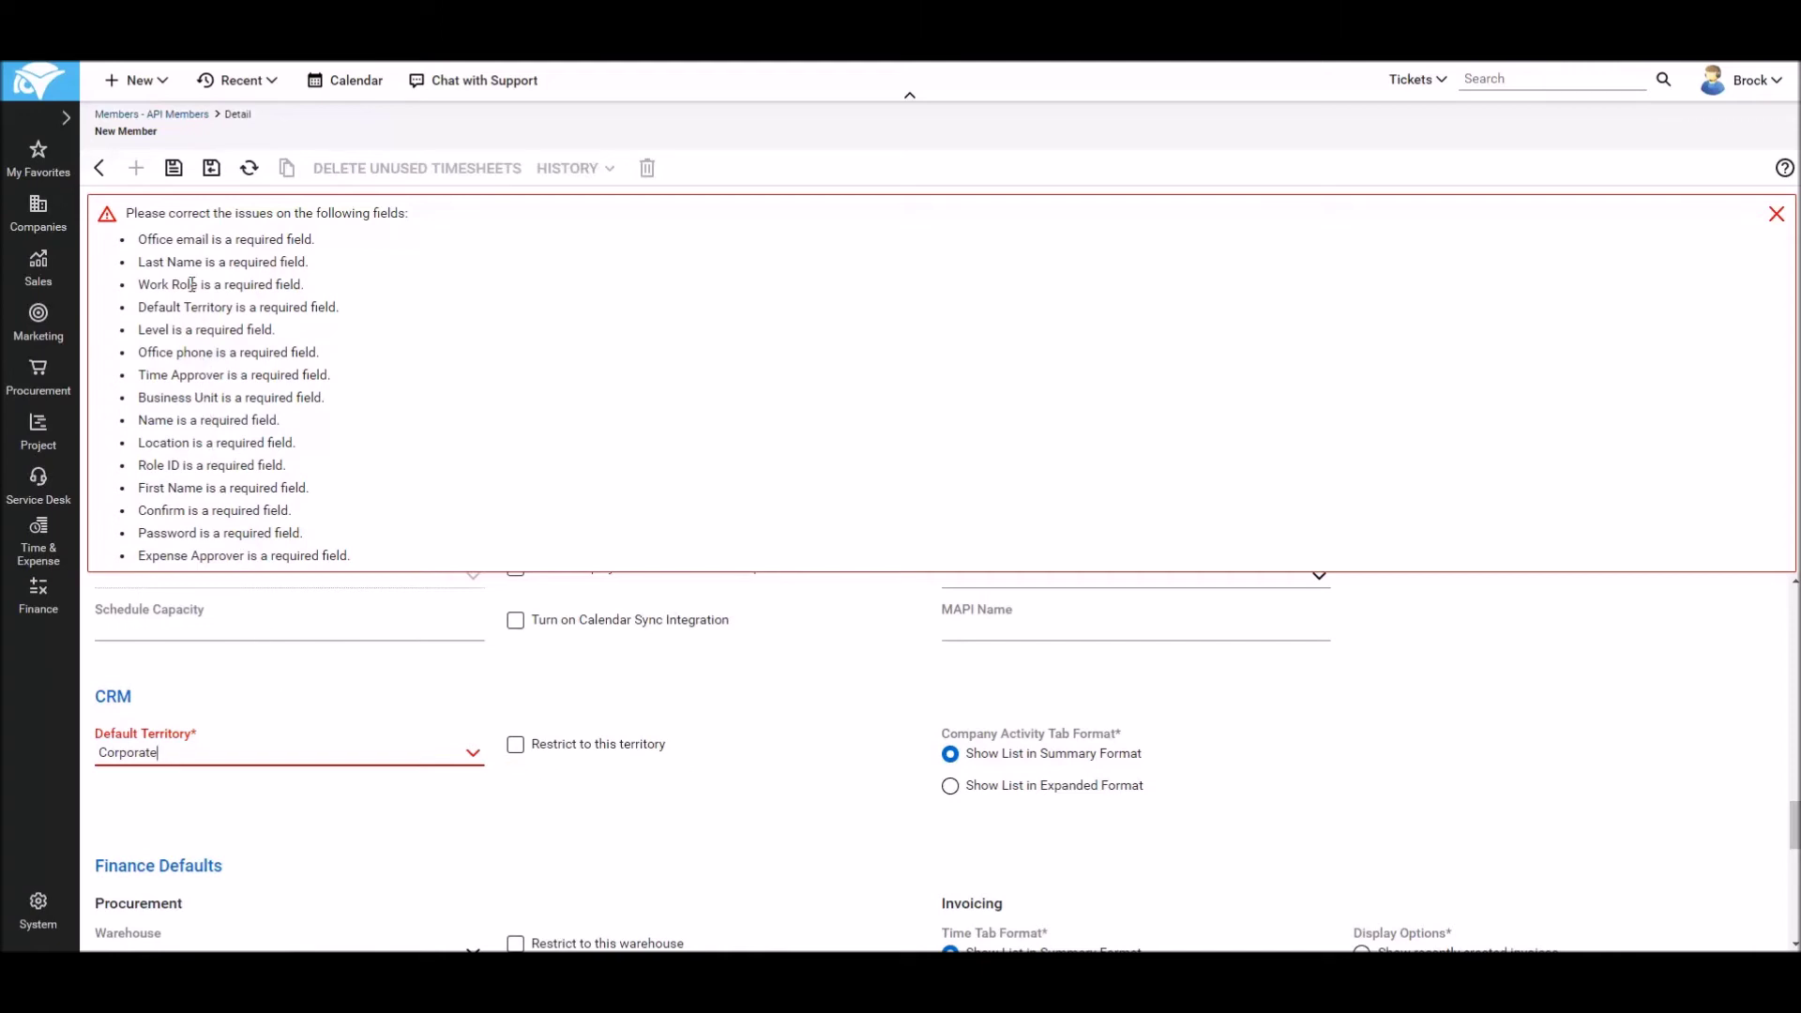
{"action": "left_click", "coordinate": [178, 173]}
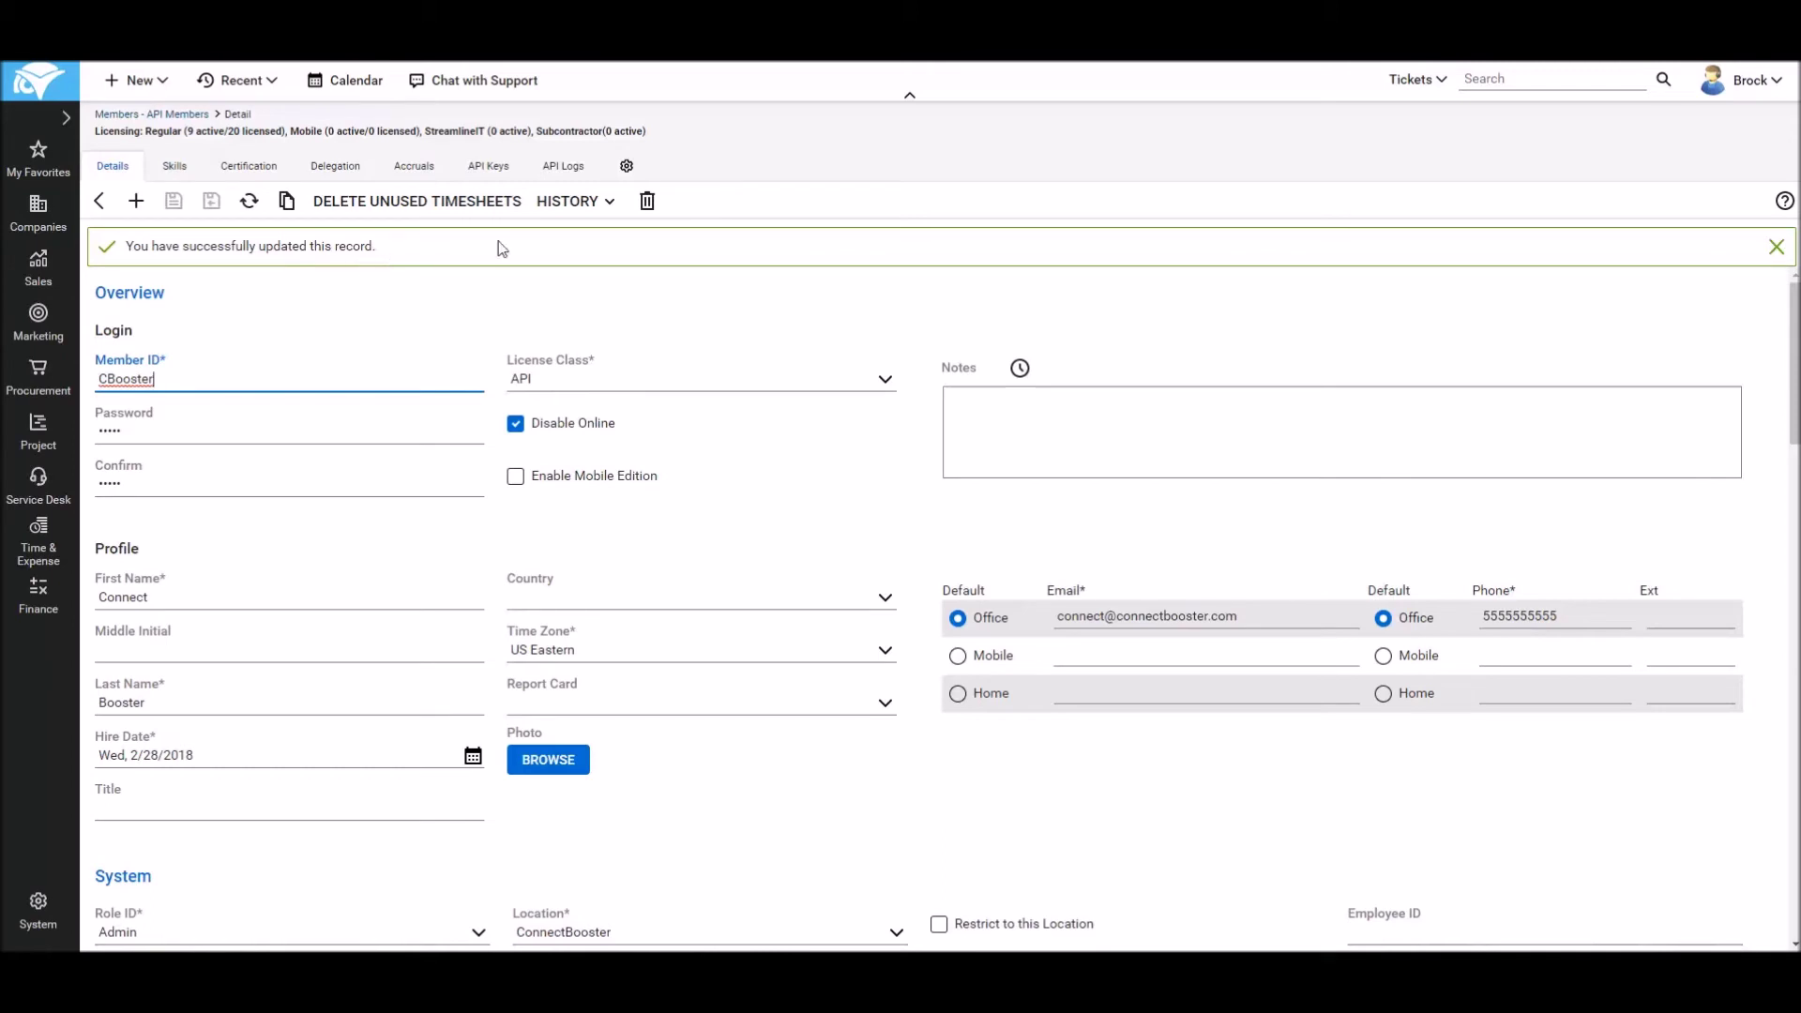
Step: Add a new API key described as cbooster, save it, and select the public key
{"action": "left_click", "coordinate": [488, 169]}
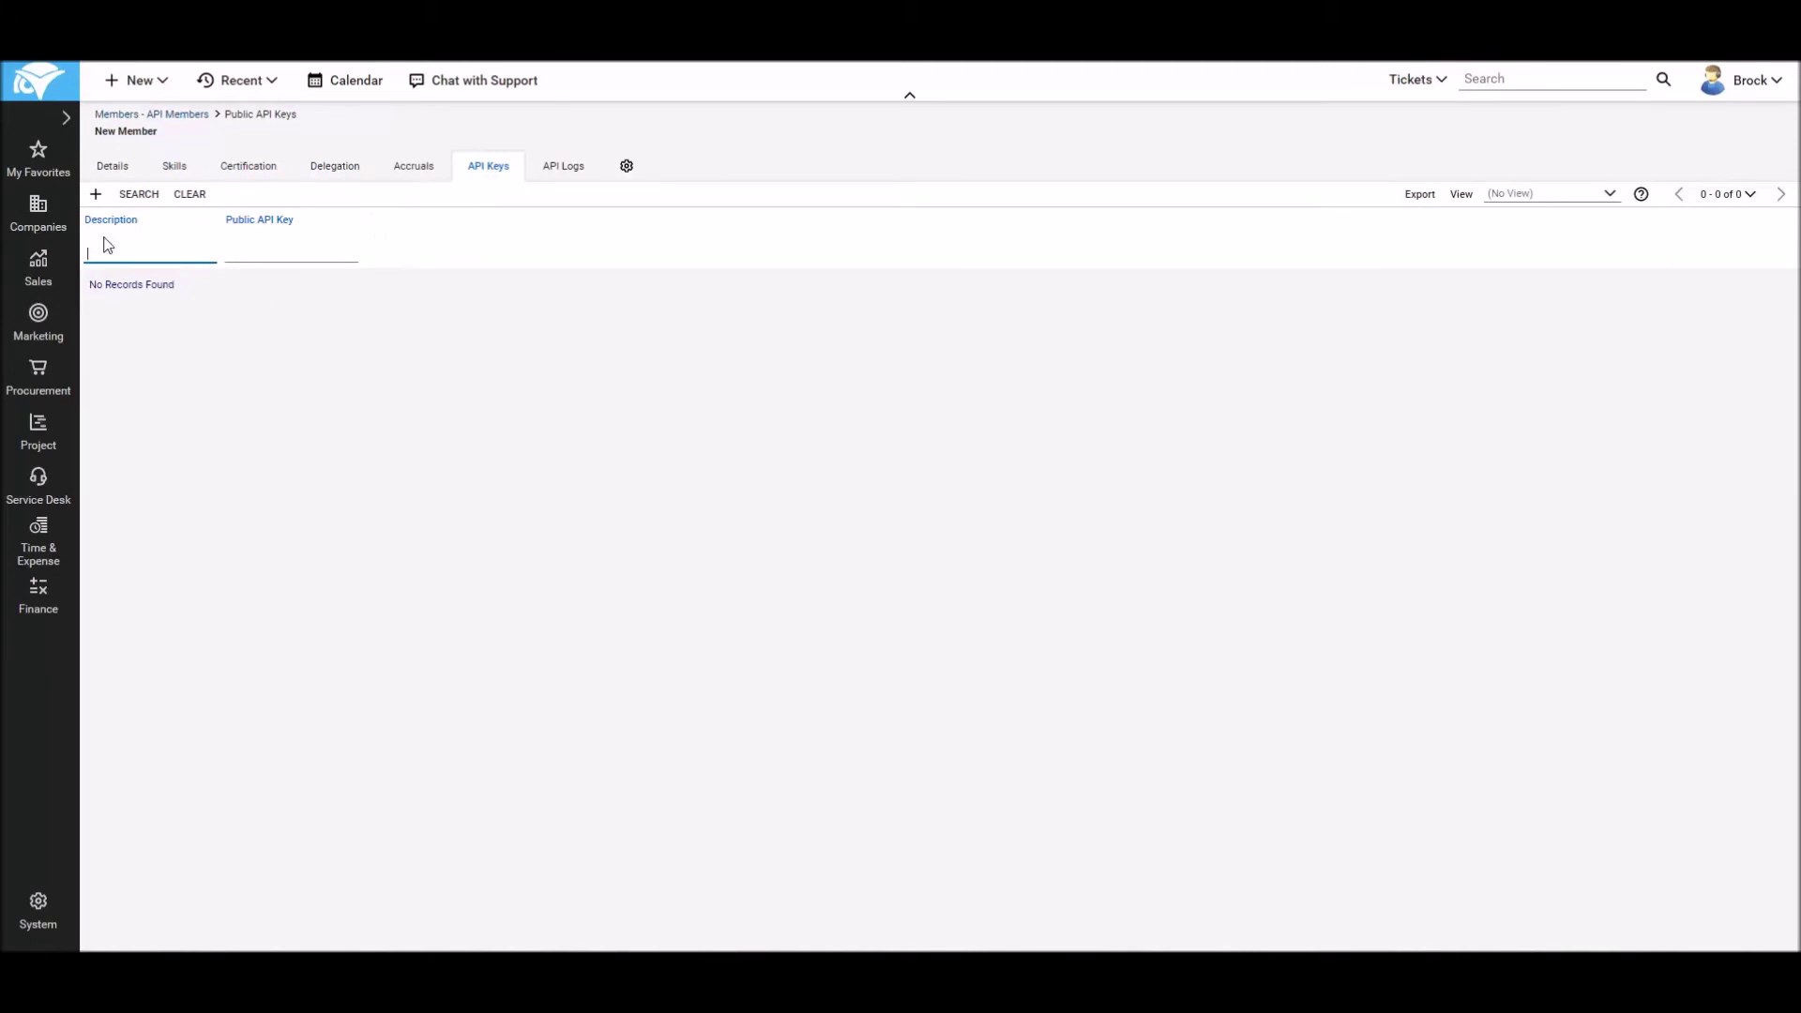
{"action": "left_click", "coordinate": [95, 194]}
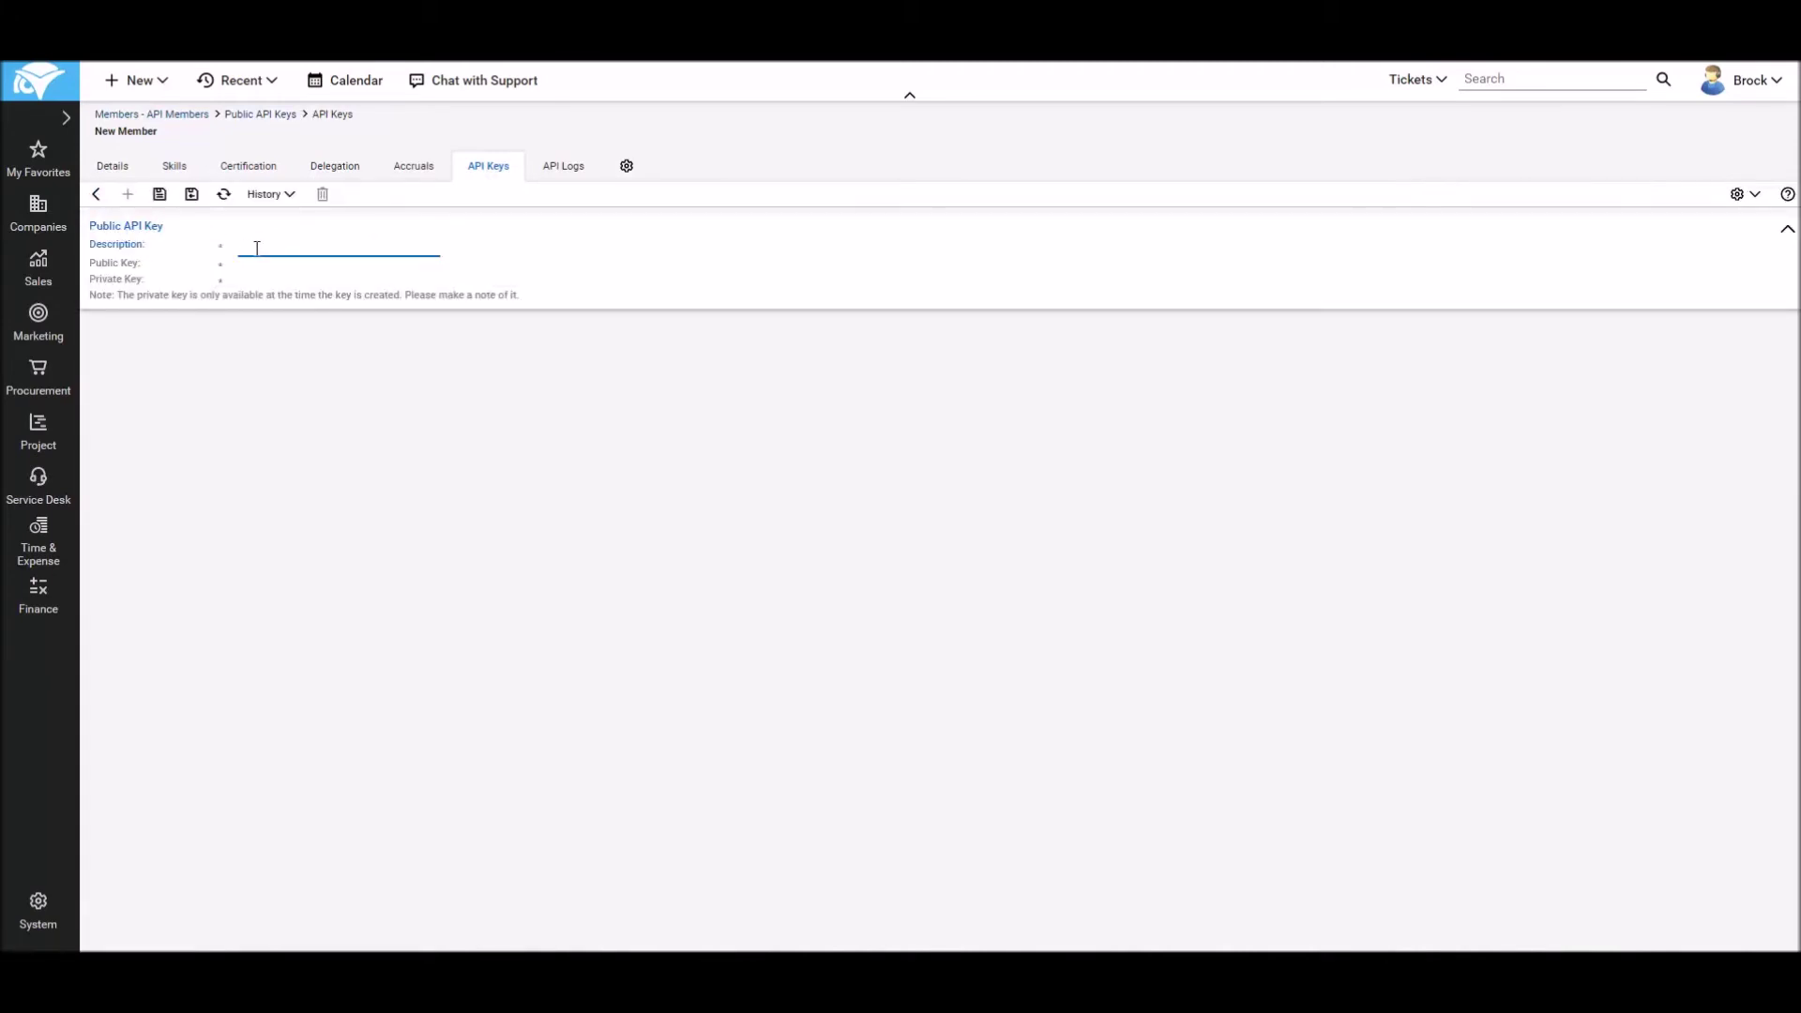
{"action": "type", "text": "cbooster"}
{"action": "left_click", "coordinate": [160, 199]}
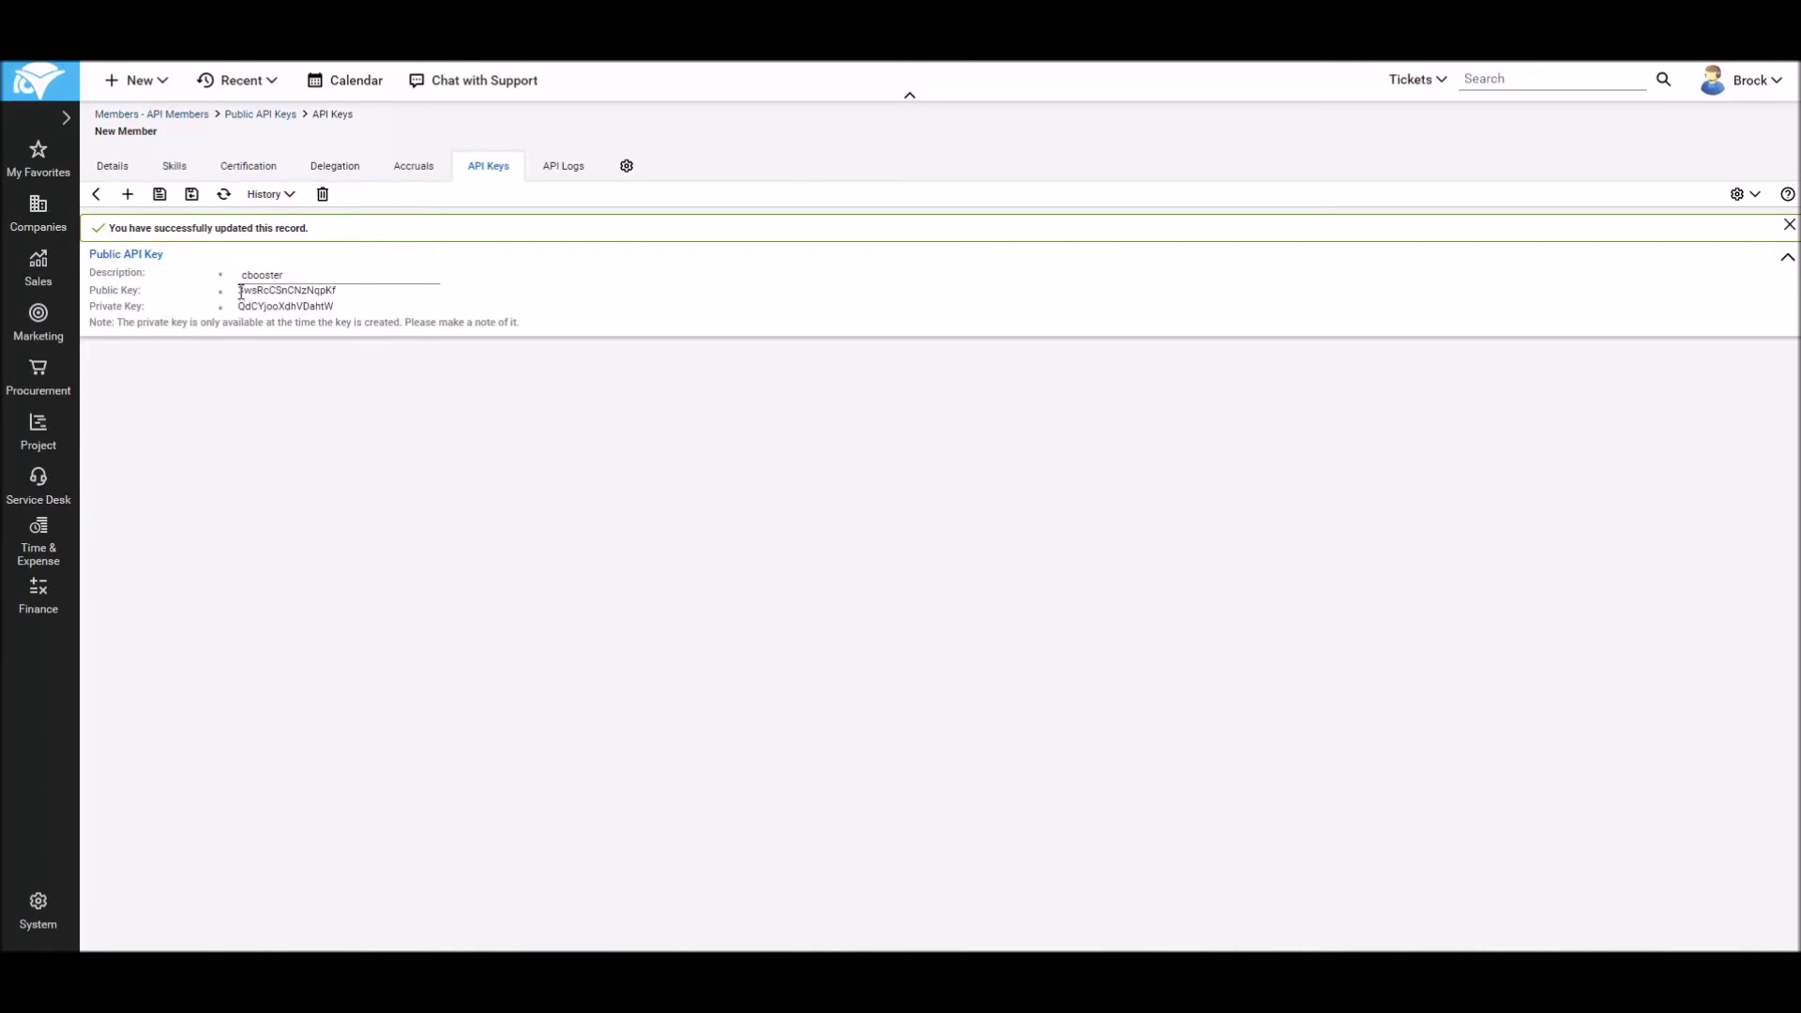
{"action": "left_click_drag", "start_coordinate": [240, 291], "coordinate": [331, 292]}
{"action": "key", "text": "ctrl+c"}
Step: Copy the public key and paste it into a new Notepad note
{"action": "right_click", "coordinate": [330, 291]}
{"action": "left_click", "coordinate": [340, 300]}
{"action": "left_click", "coordinate": [22, 971]}
{"action": "type", "text": "note"}
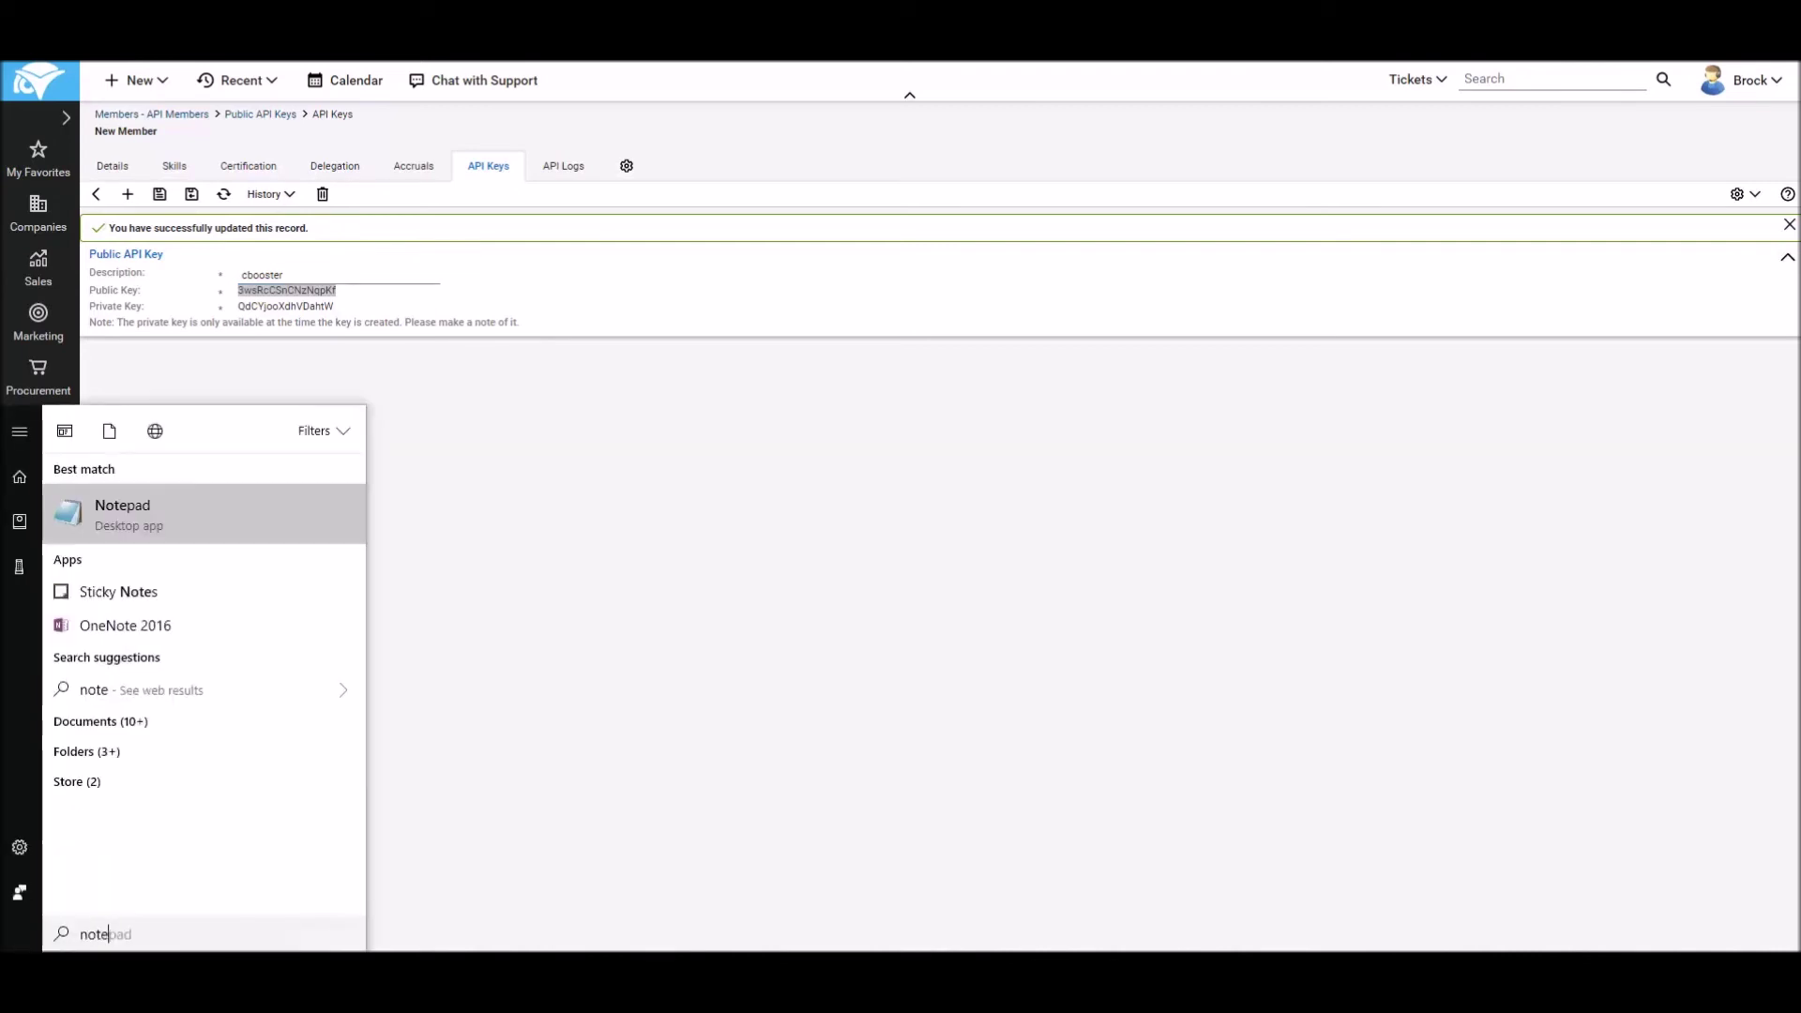
{"action": "key", "text": "Return"}
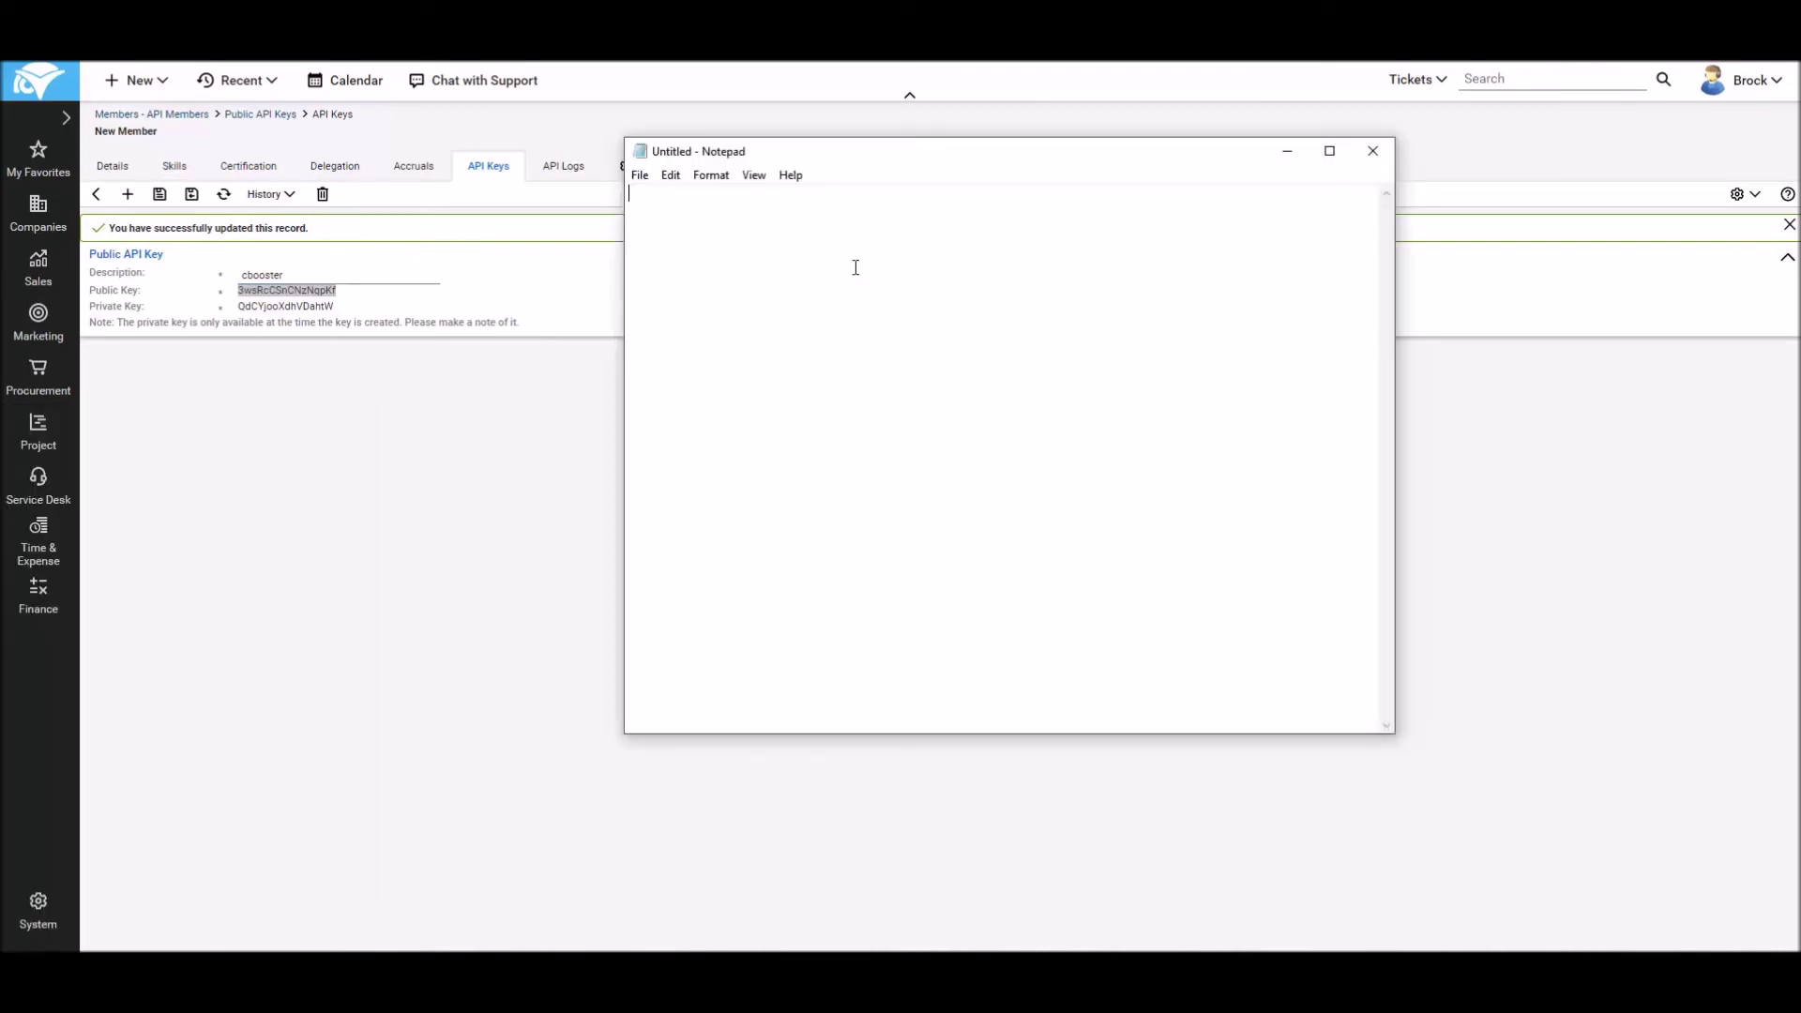
{"action": "key", "text": "ctrl+v"}
{"action": "left_click_drag", "start_coordinate": [855, 161], "coordinate": [878, 160]}
Step: Copy the private key and paste it into the same note
{"action": "left_click_drag", "start_coordinate": [335, 307], "coordinate": [242, 313]}
{"action": "right_click", "coordinate": [244, 310]}
{"action": "left_click", "coordinate": [281, 325]}
{"action": "mouse_move", "coordinate": [436, 985]}
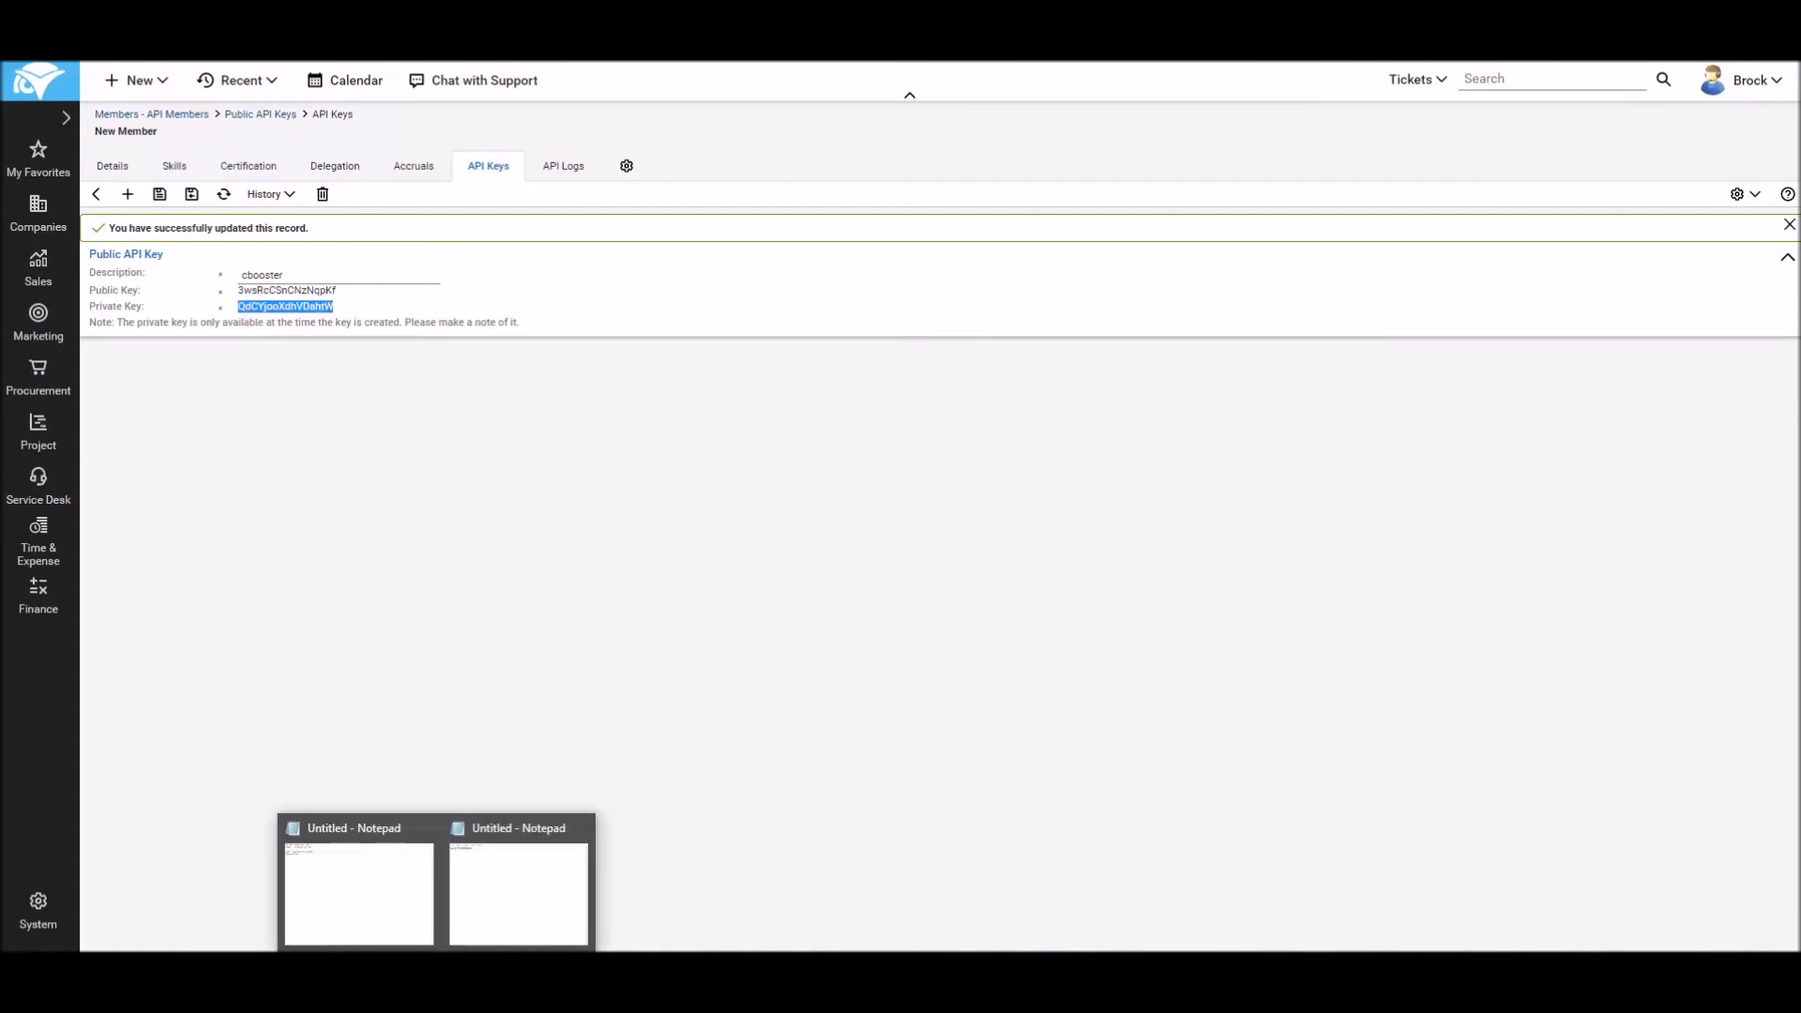
{"action": "left_click", "coordinate": [482, 908]}
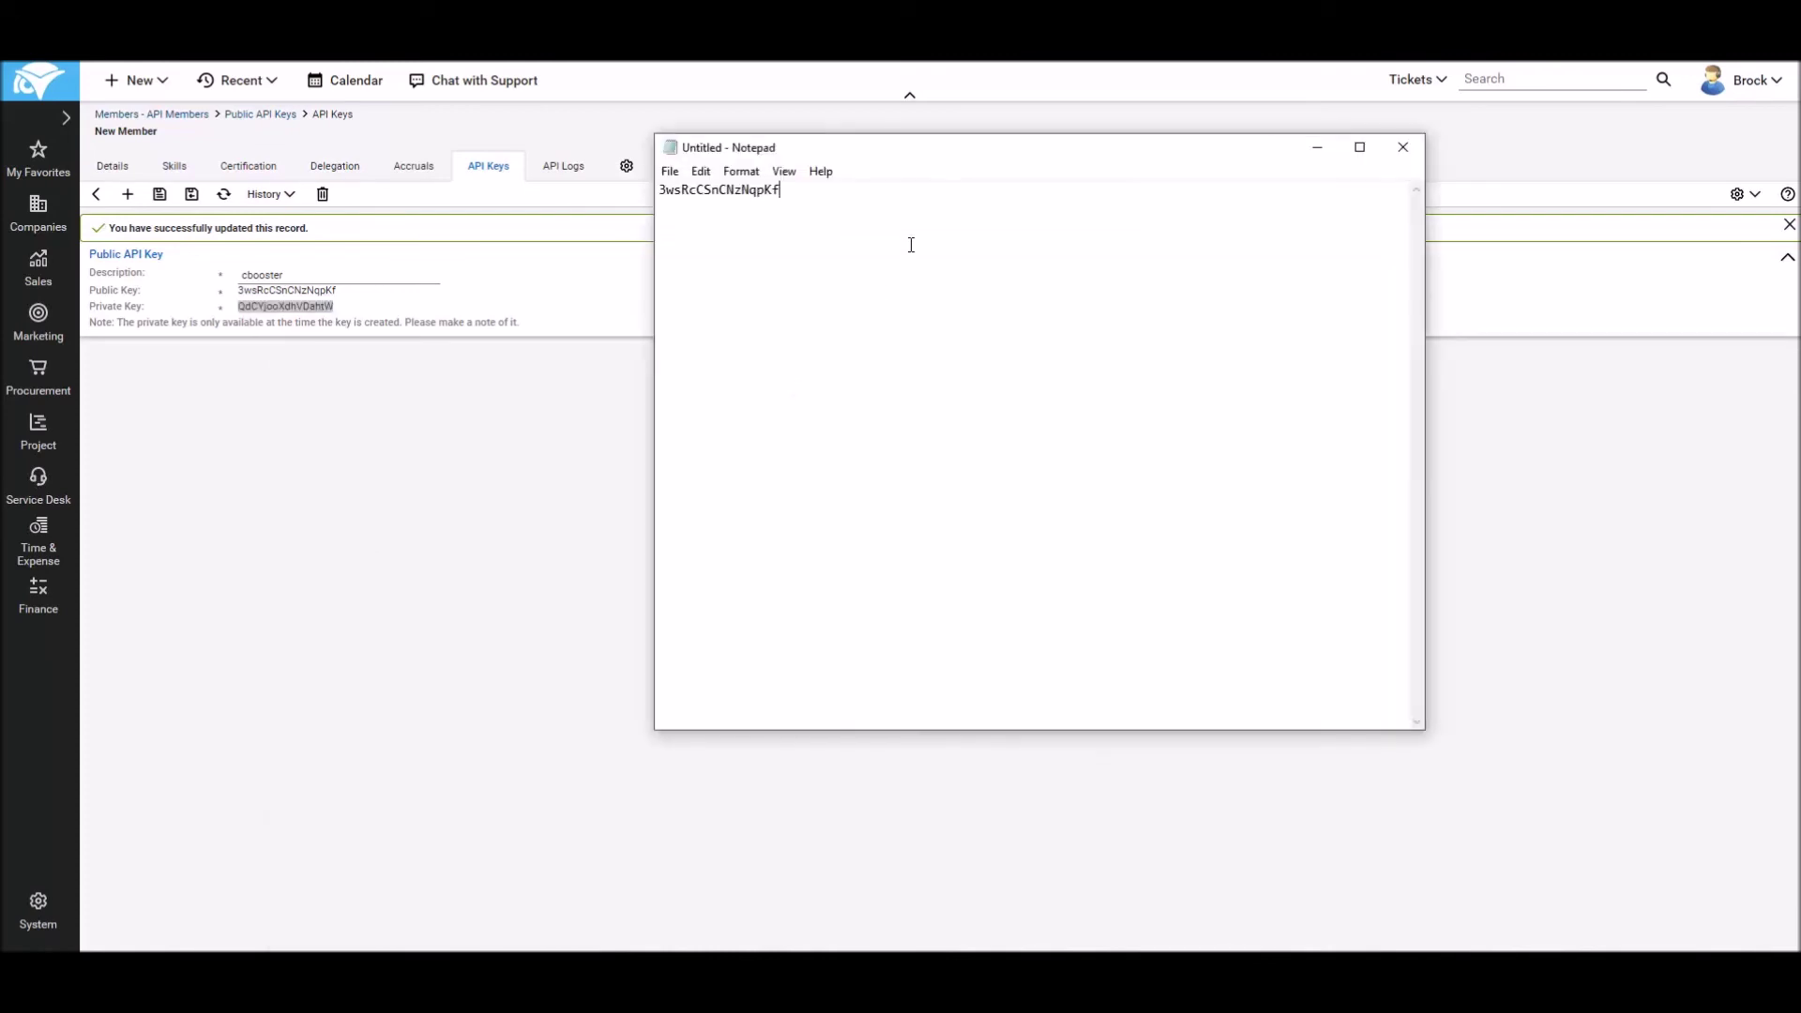
{"action": "key", "text": "ctrl+v"}
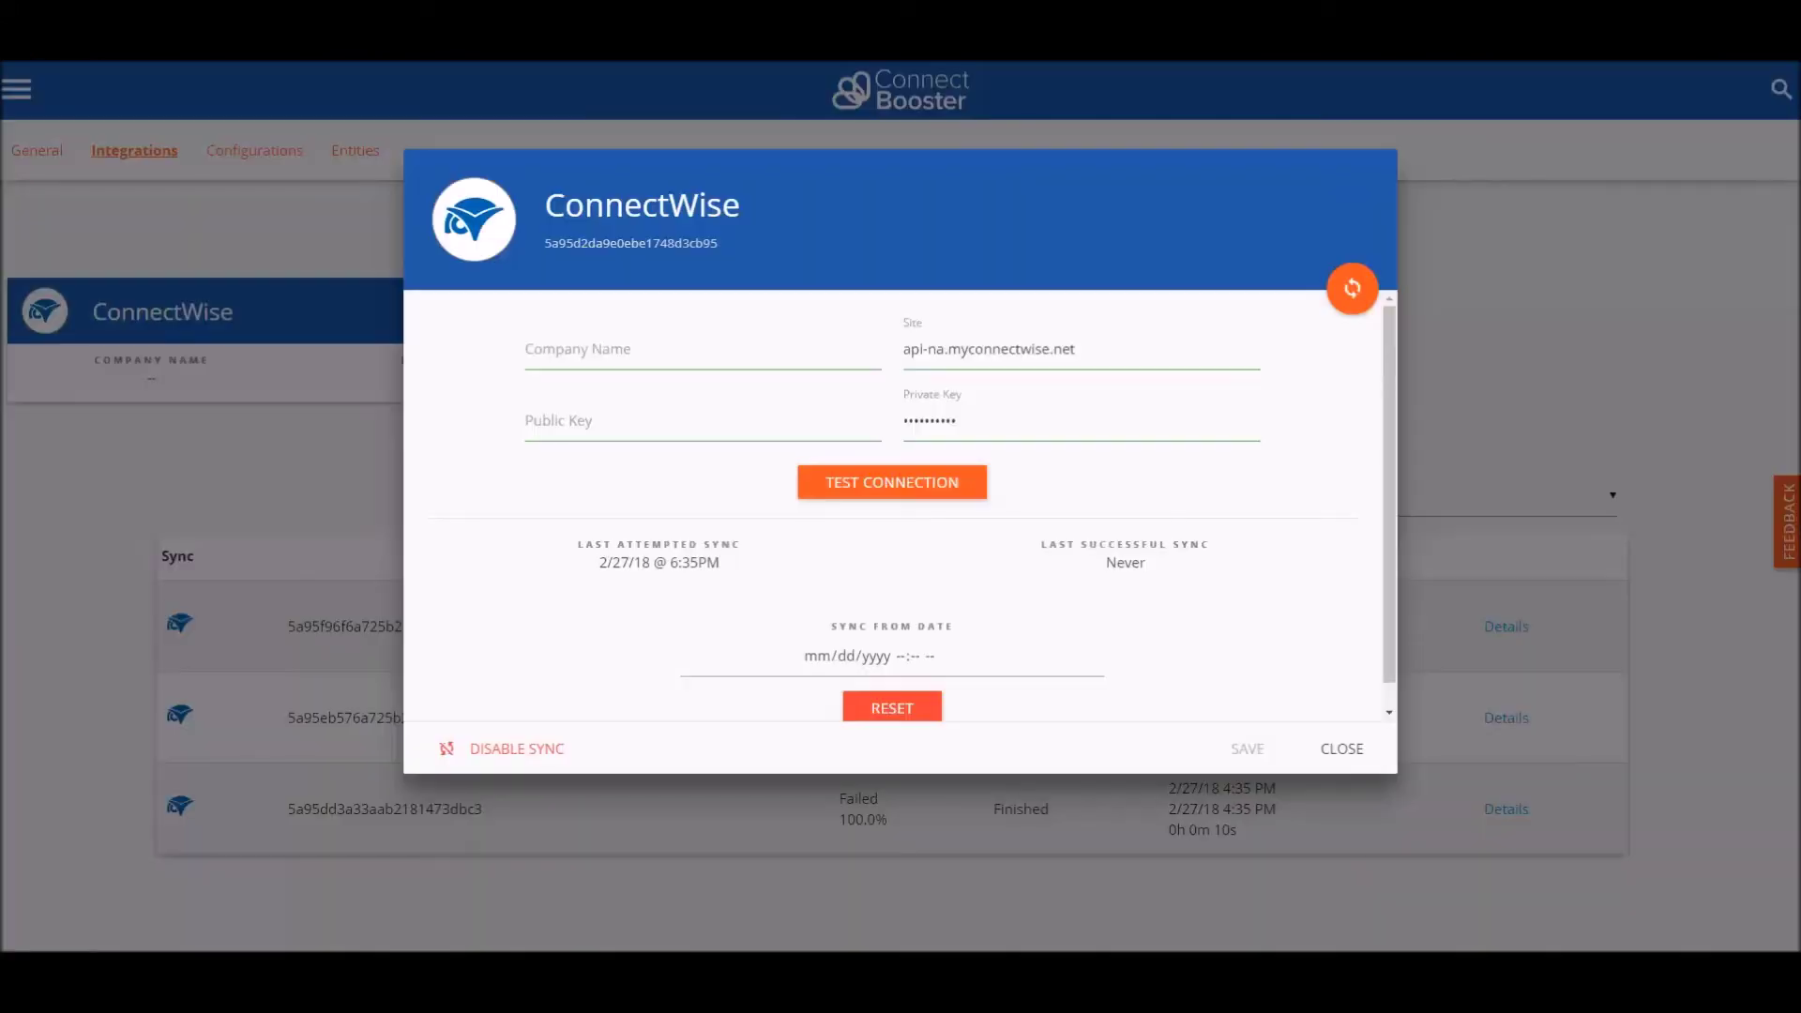
Step: Enter company name 'training' and paste the new public key from the Notepad note into Public Key
{"action": "left_click", "coordinate": [559, 365]}
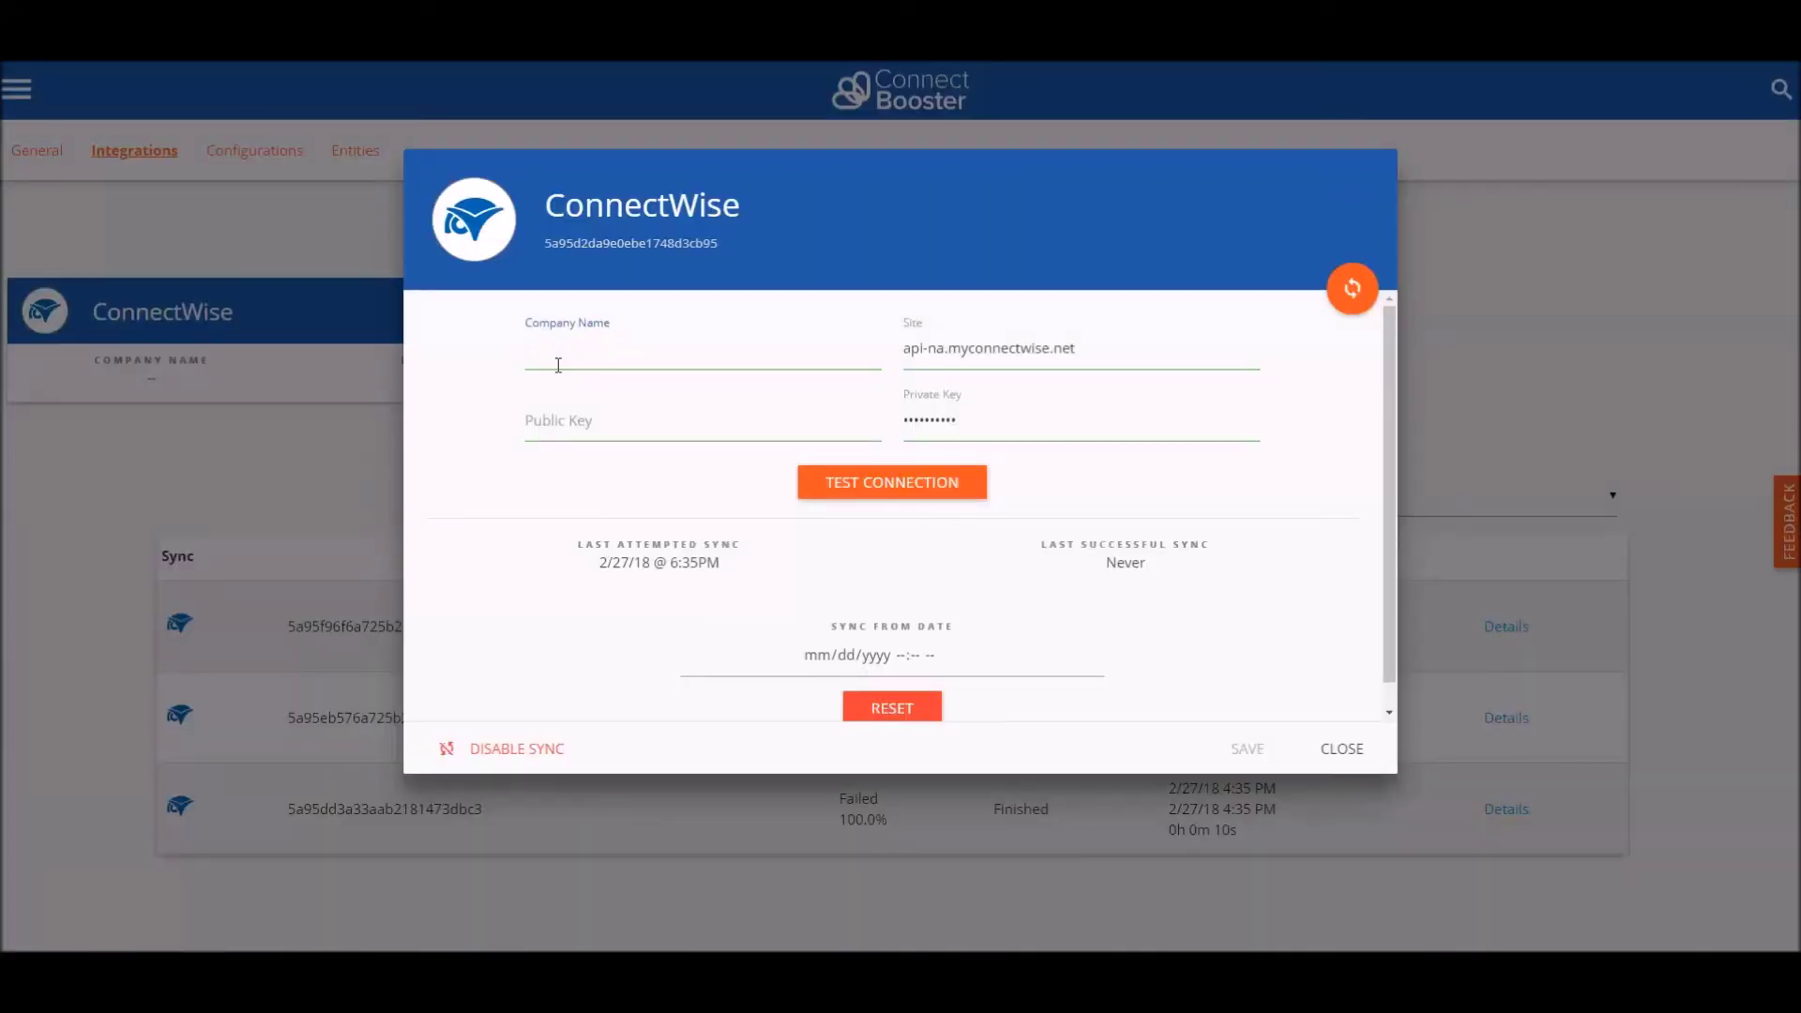
{"action": "type", "text": "training"}
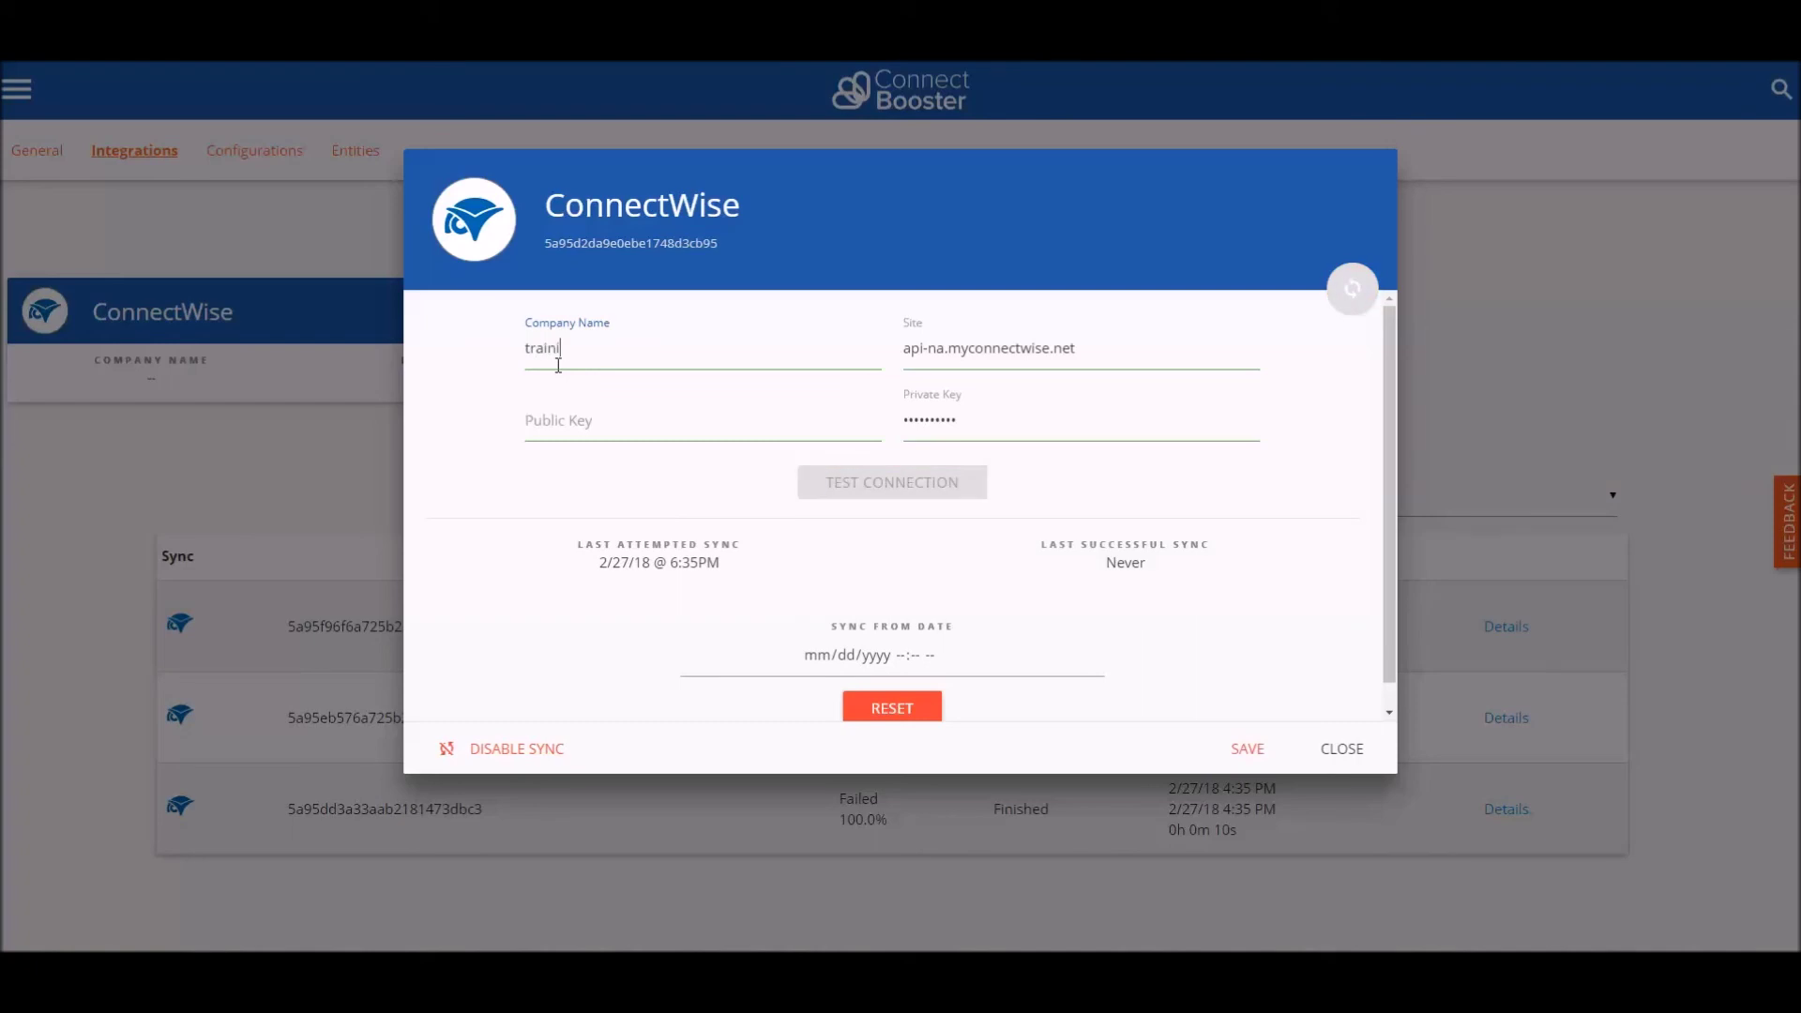
{"action": "left_click", "coordinate": [553, 422]}
{"action": "mouse_move", "coordinate": [432, 976]}
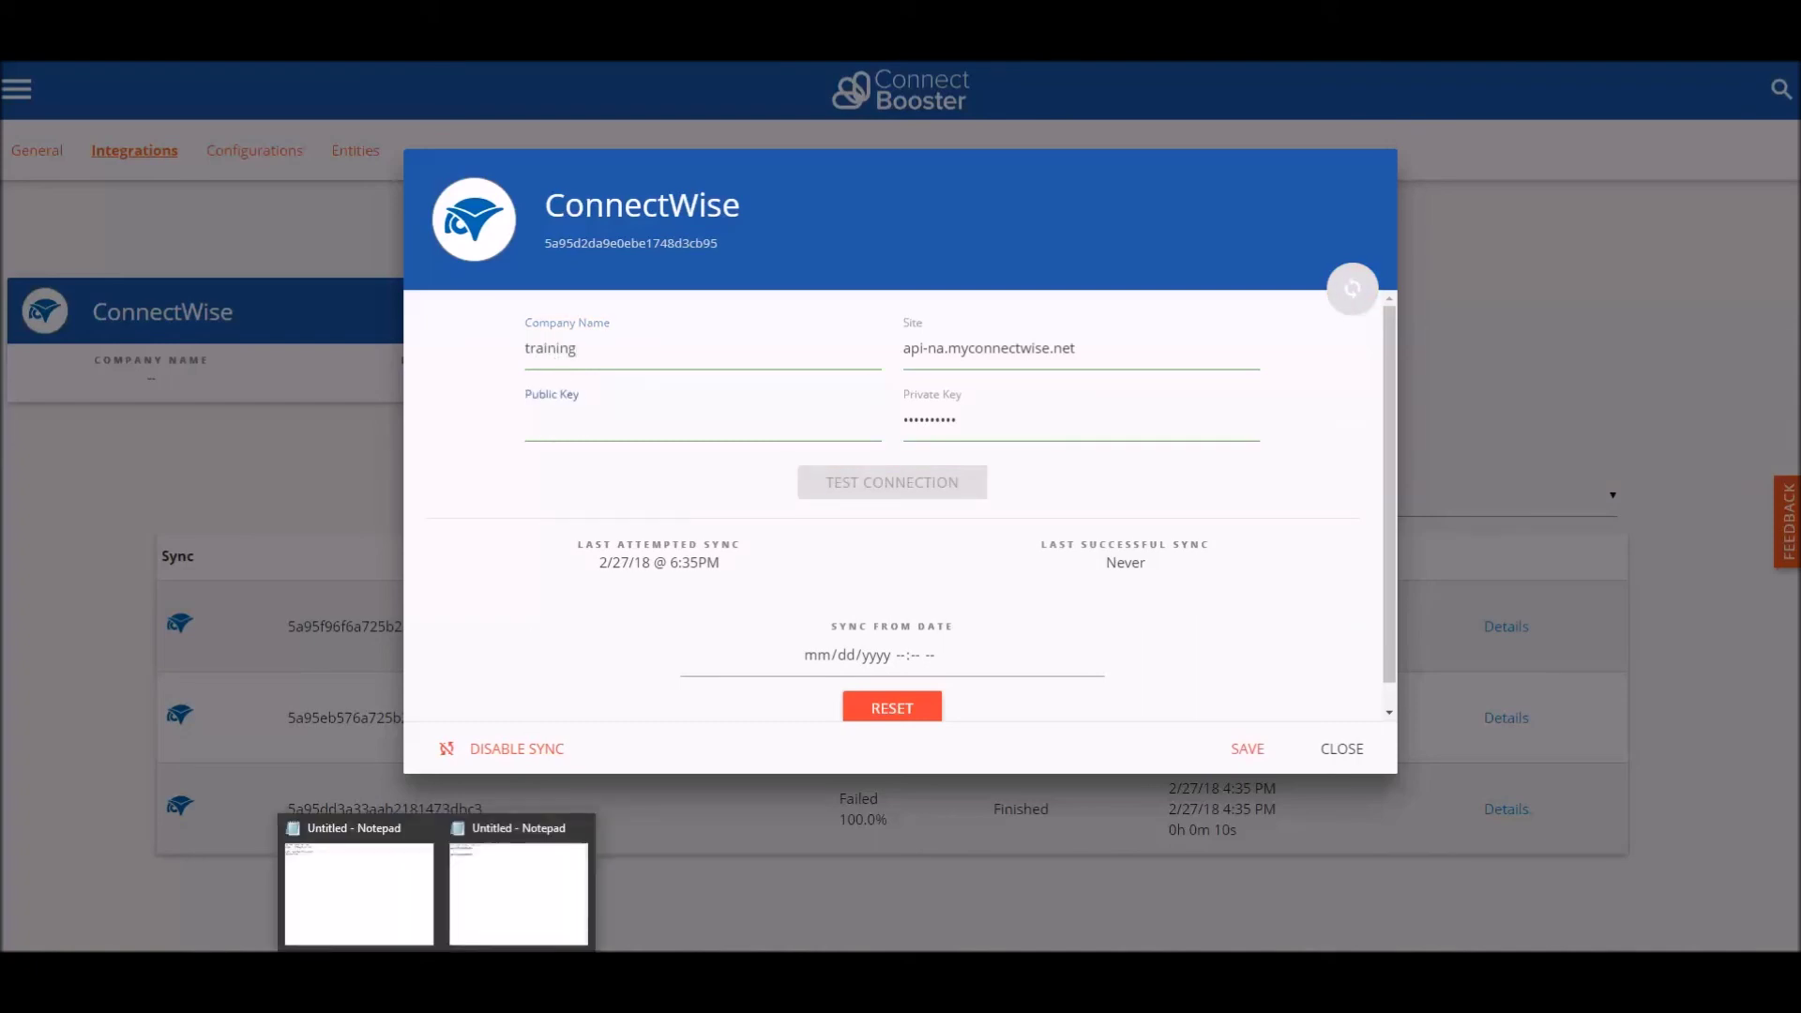
{"action": "left_click", "coordinate": [375, 886]}
{"action": "left_click_drag", "start_coordinate": [783, 190], "coordinate": [659, 191]}
{"action": "right_click", "coordinate": [678, 192]}
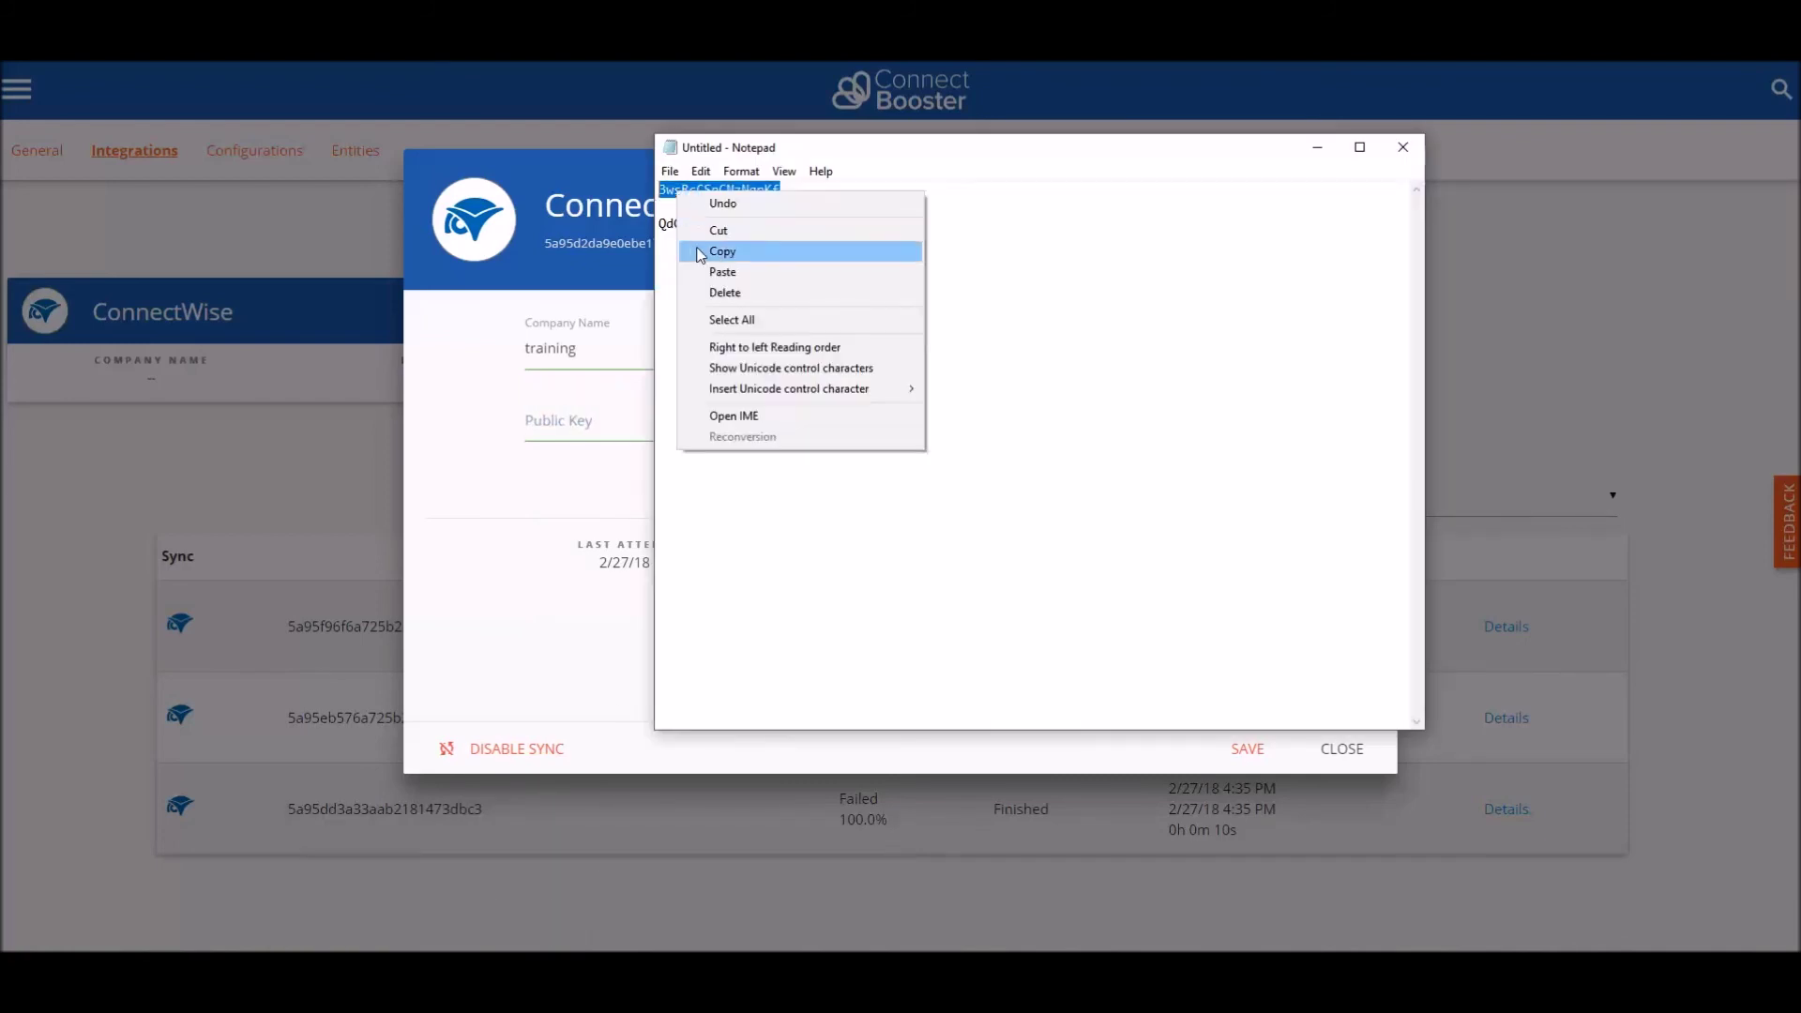
{"action": "left_click", "coordinate": [732, 251]}
{"action": "left_click", "coordinate": [587, 428]}
{"action": "key", "text": "ctrl+v"}
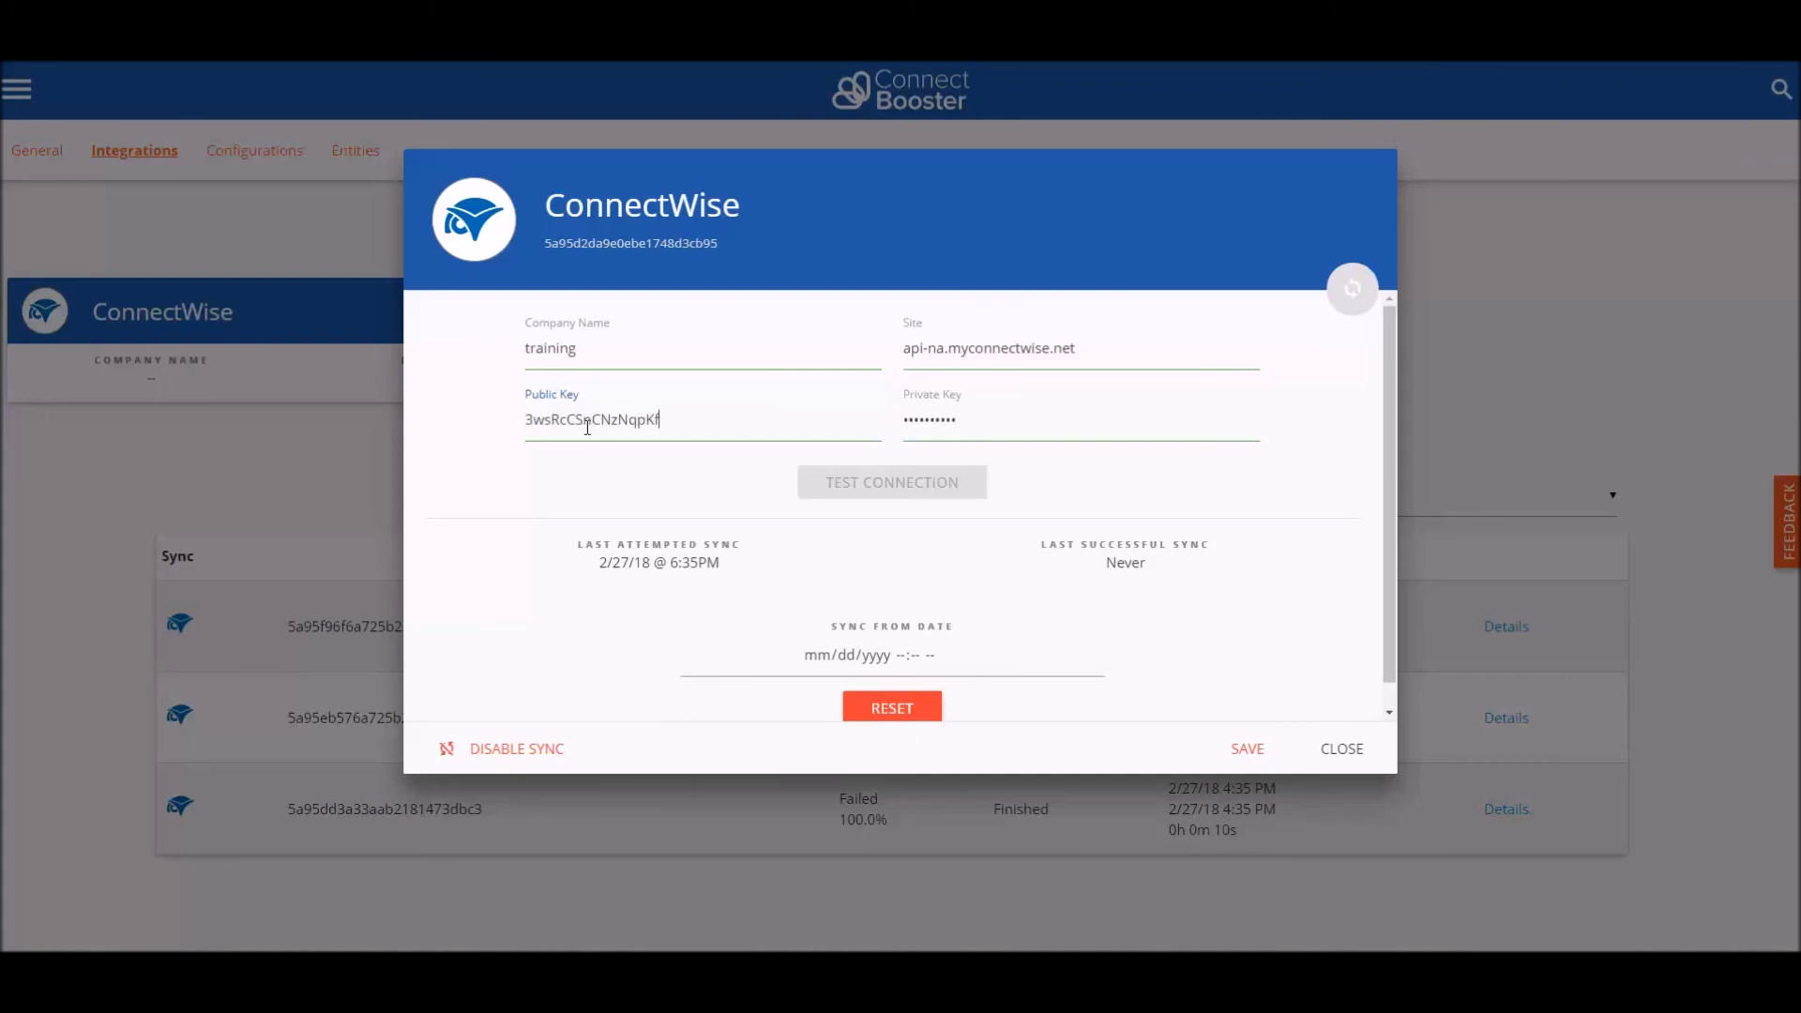
Step: Replace the old Private Key value with the new private key copied from the note
{"action": "left_click", "coordinate": [466, 929]}
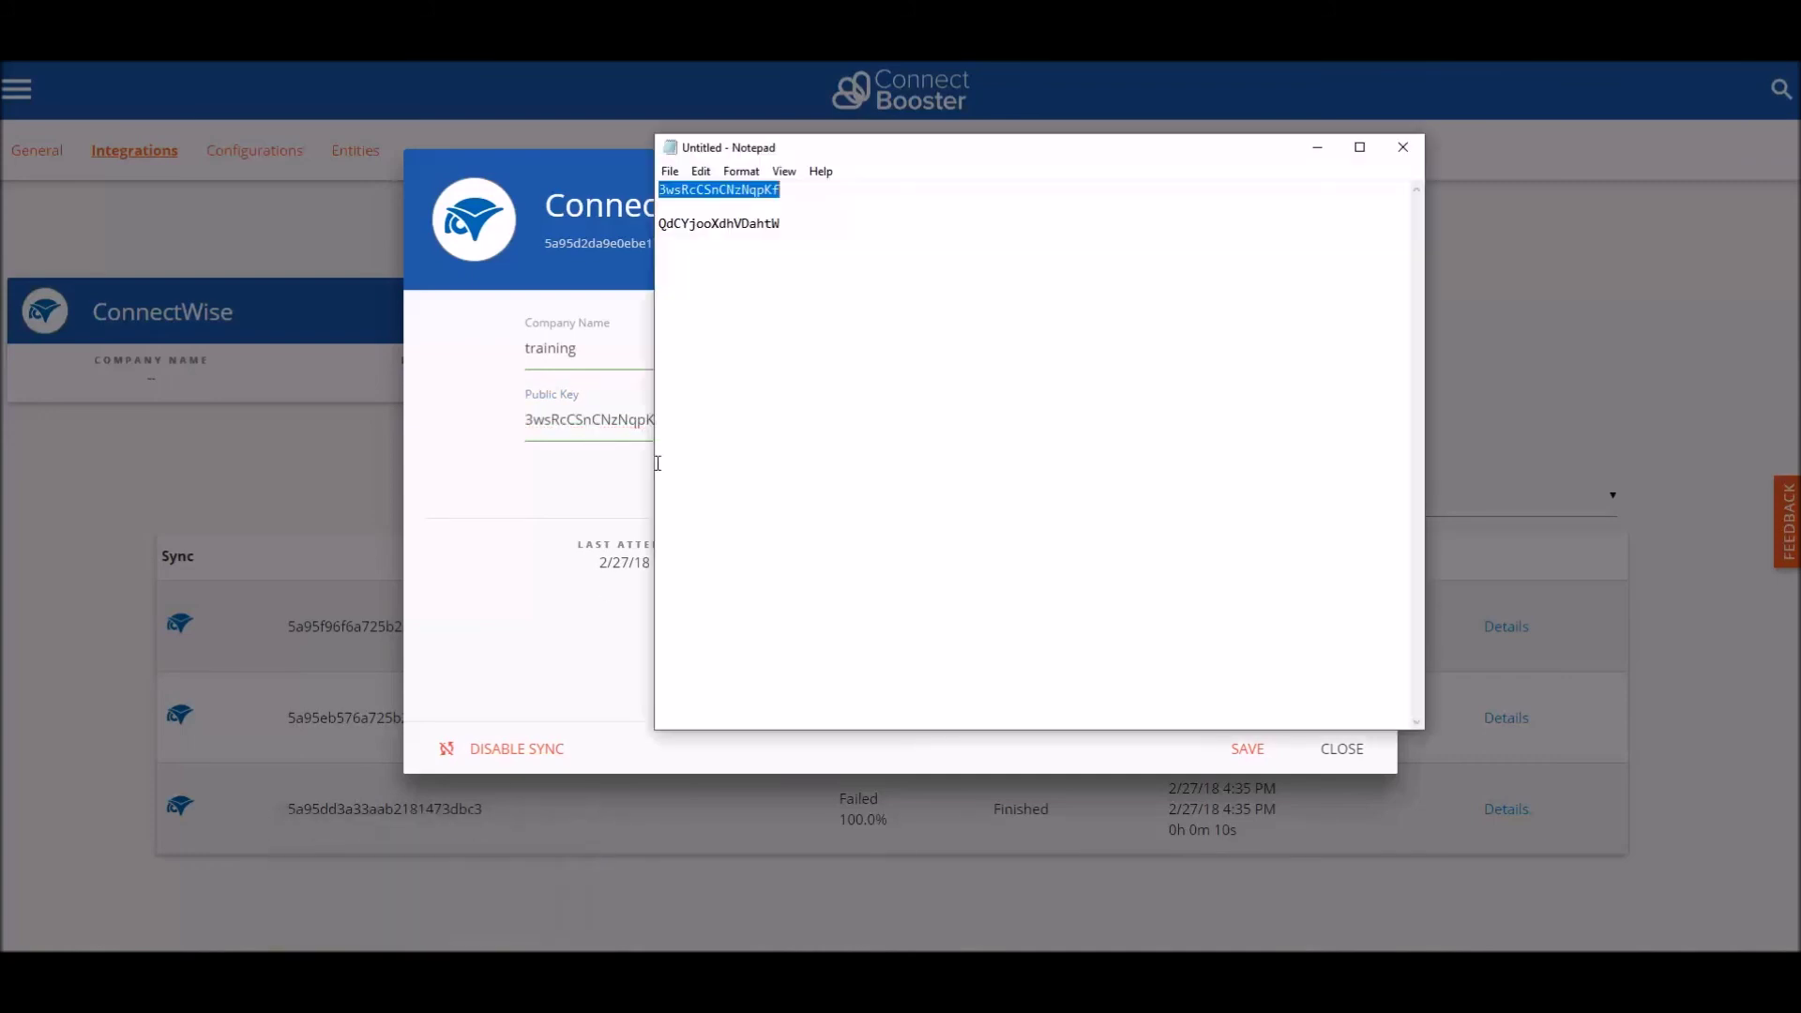
{"action": "left_click_drag", "start_coordinate": [781, 223], "coordinate": [660, 227]}
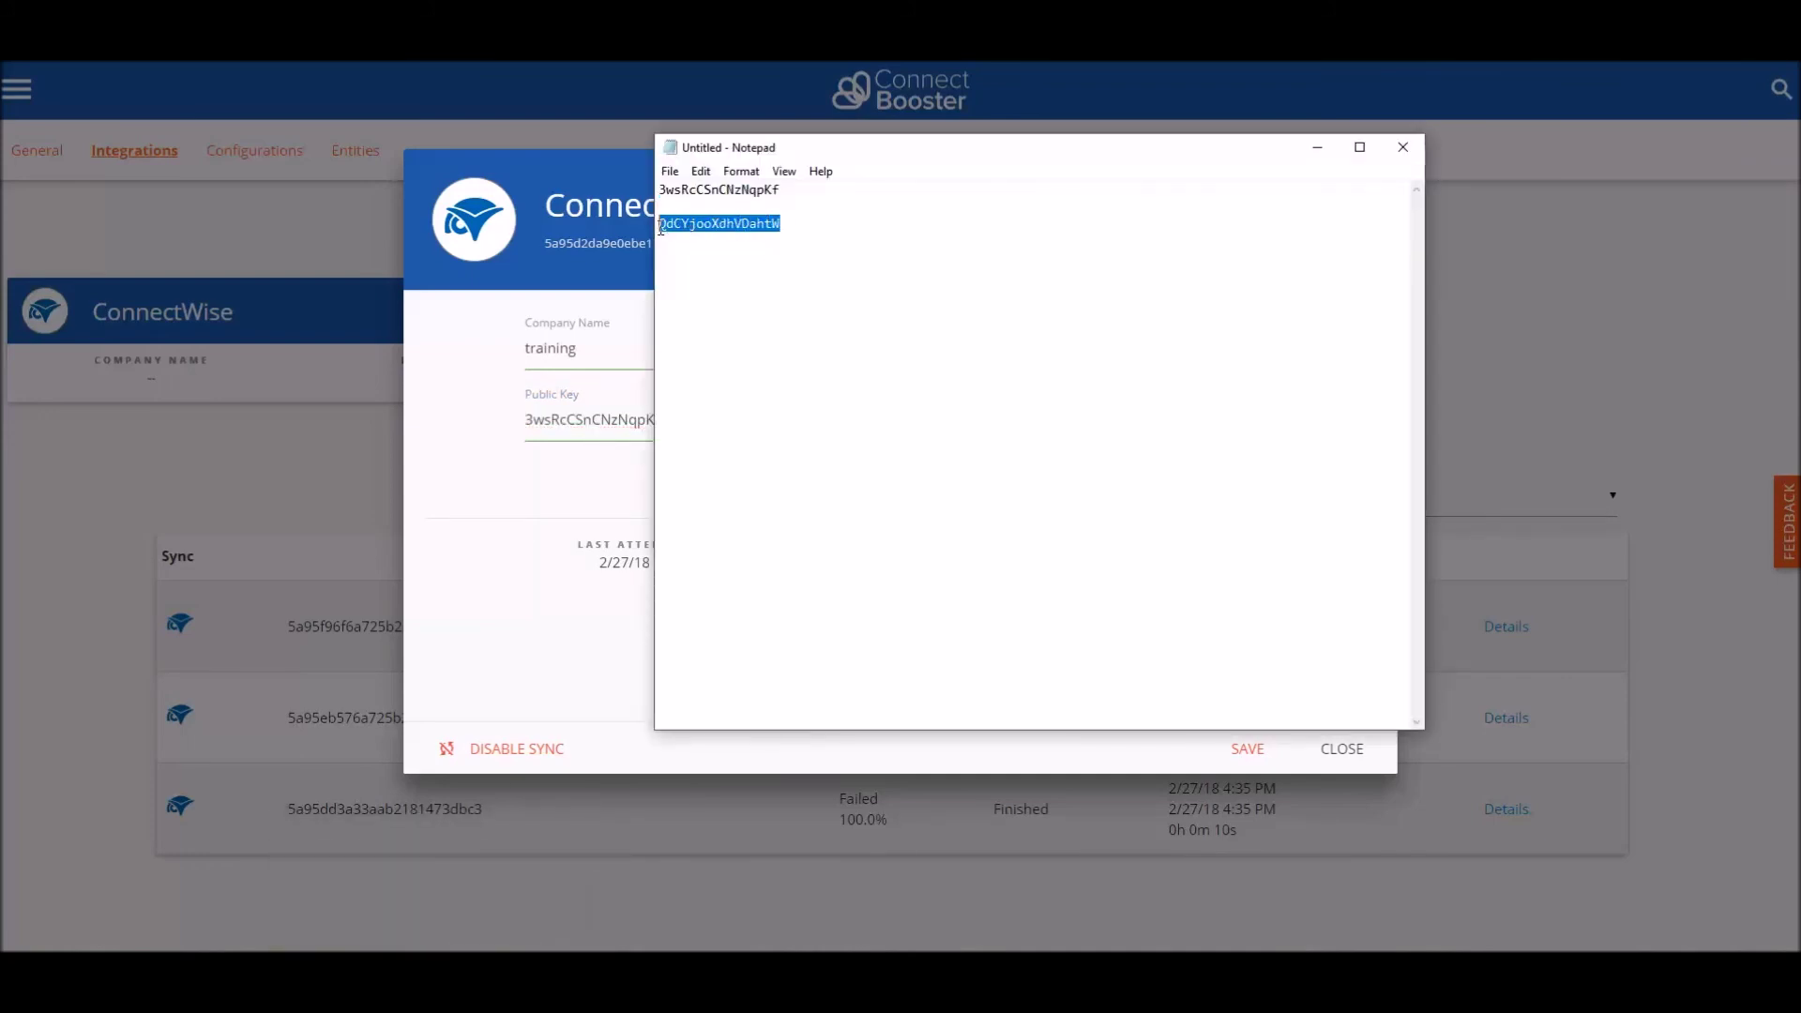
{"action": "key", "text": "ctrl+c"}
{"action": "left_click", "coordinate": [542, 455]}
{"action": "left_click", "coordinate": [942, 421]}
{"action": "left_click_drag", "start_coordinate": [942, 422], "coordinate": [901, 430]}
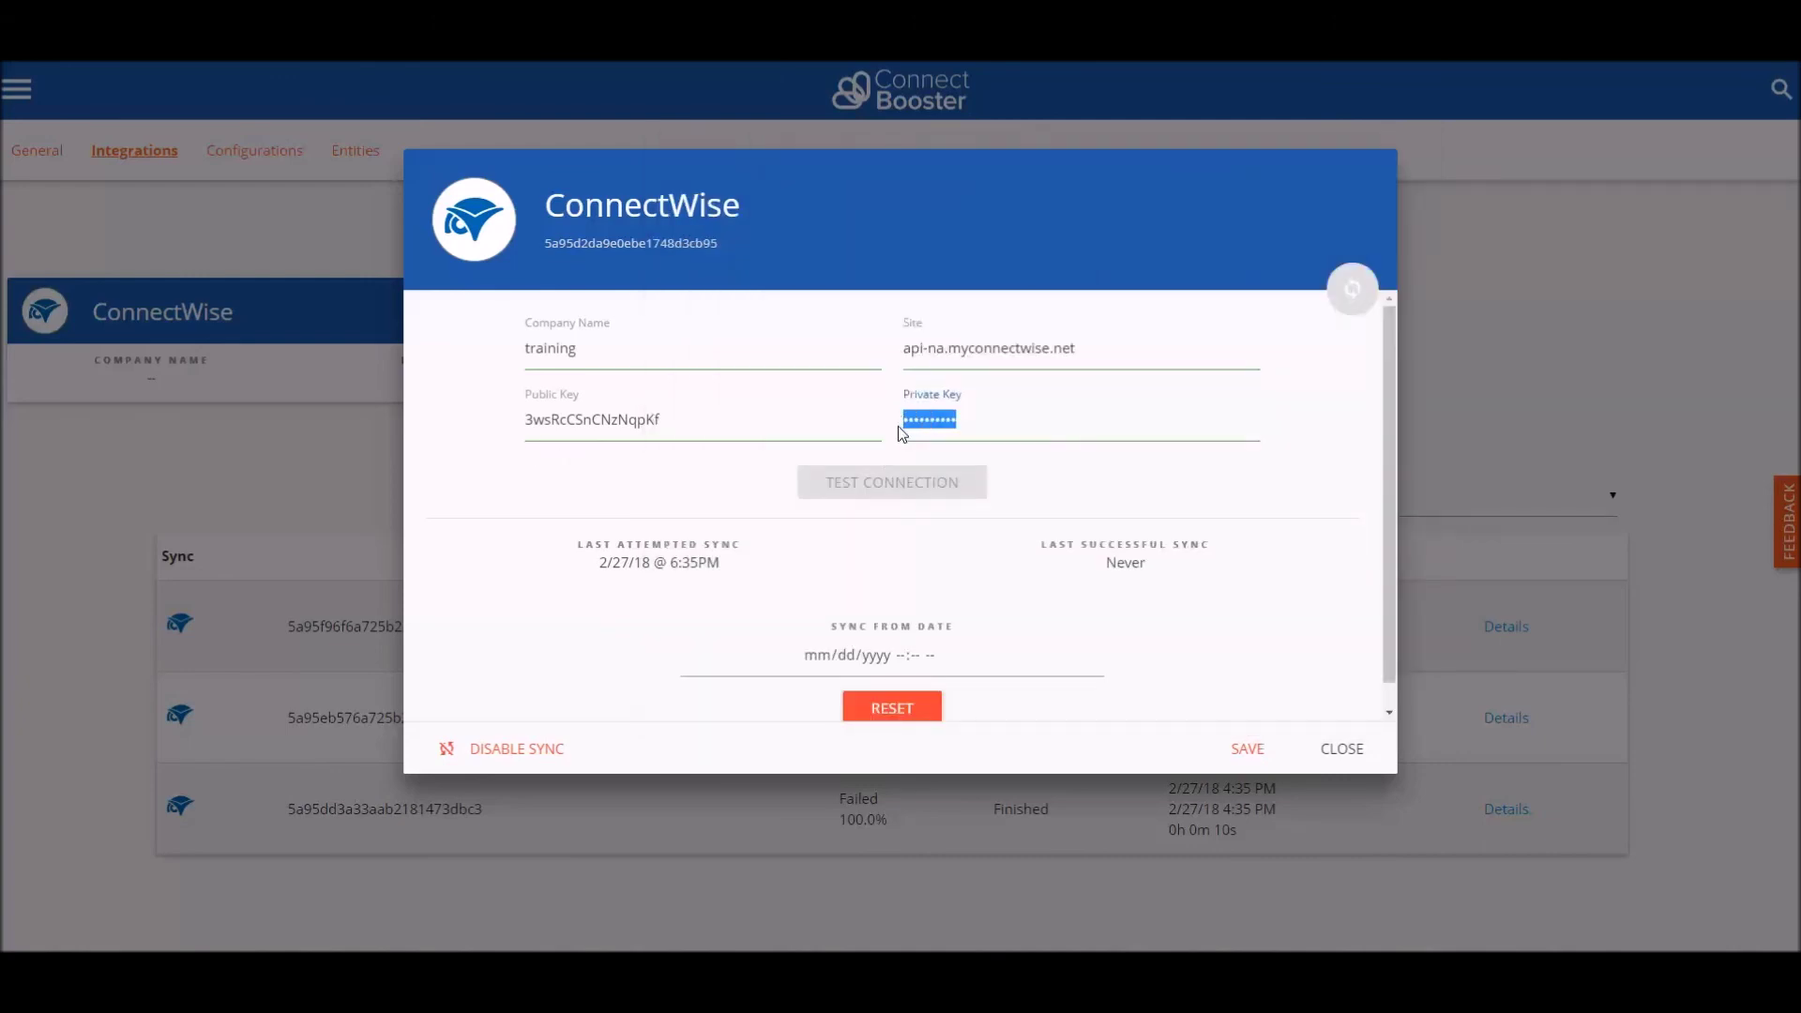
{"action": "key", "text": "ctrl+v"}
Step: Save the ConnectWise integration and run Test Connection from its card's actions menu
{"action": "left_click", "coordinate": [1248, 750]}
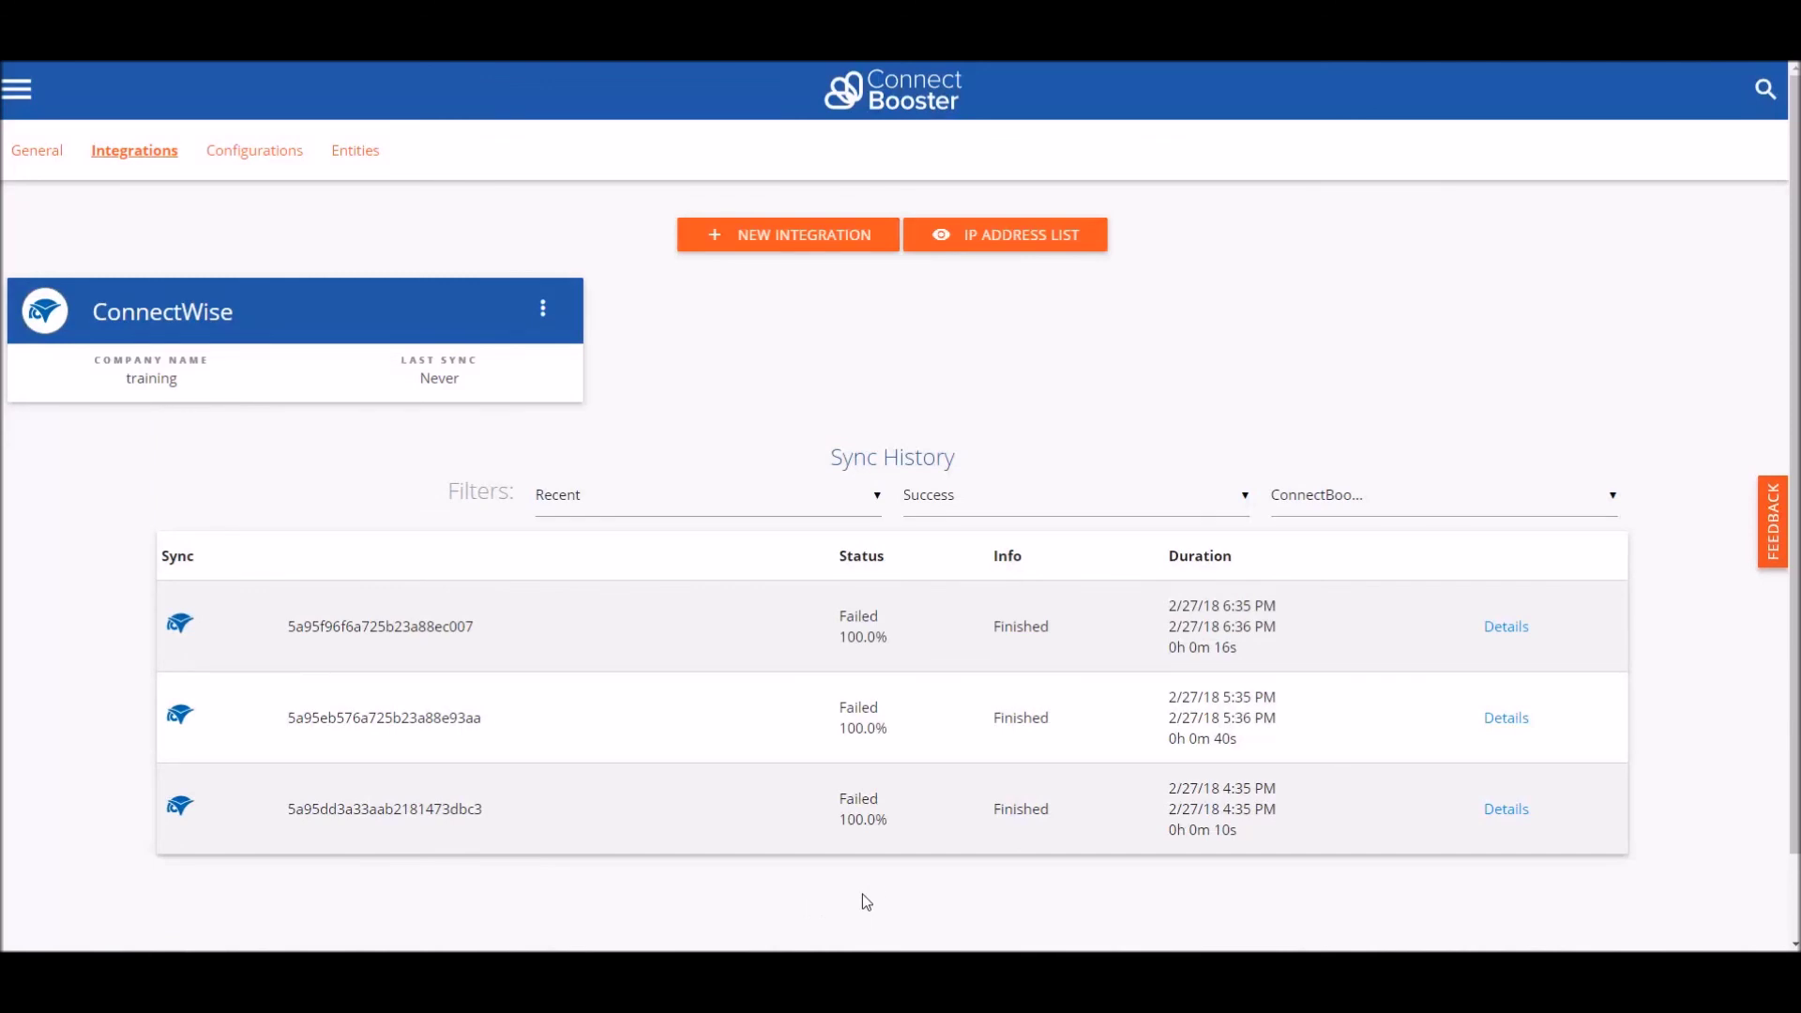
{"action": "left_click", "coordinate": [542, 309]}
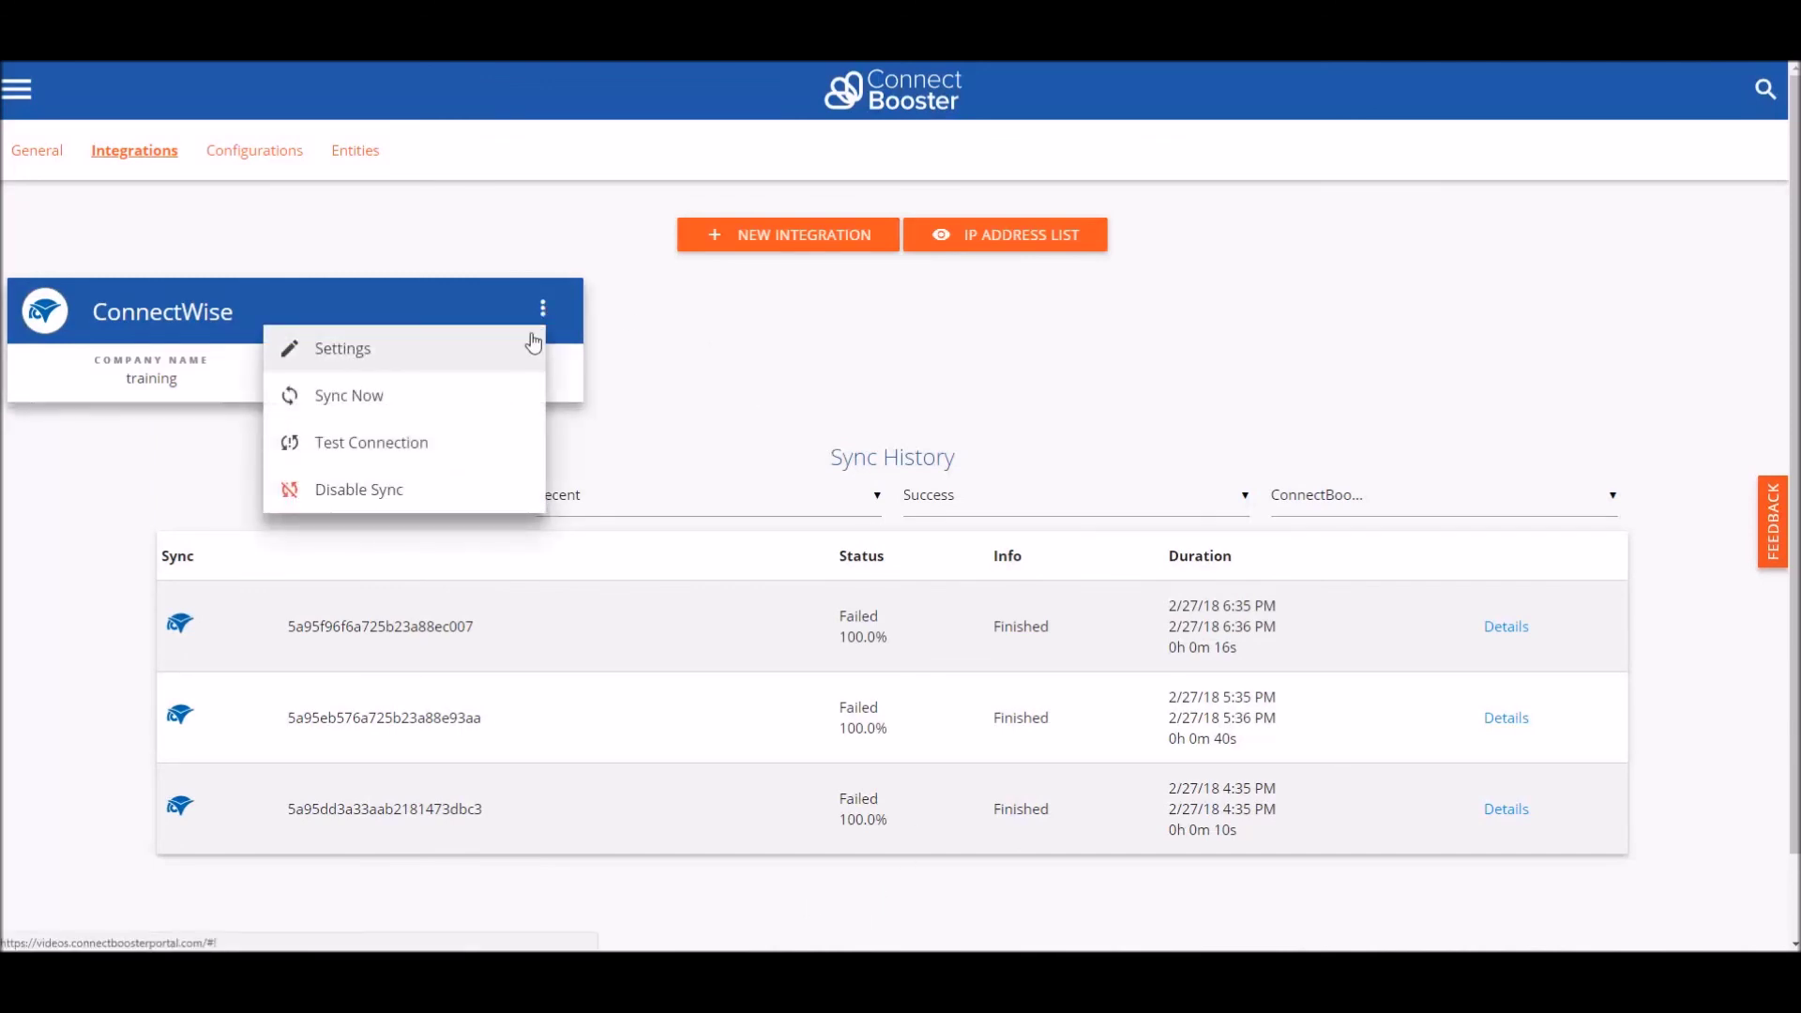
{"action": "left_click", "coordinate": [493, 458]}
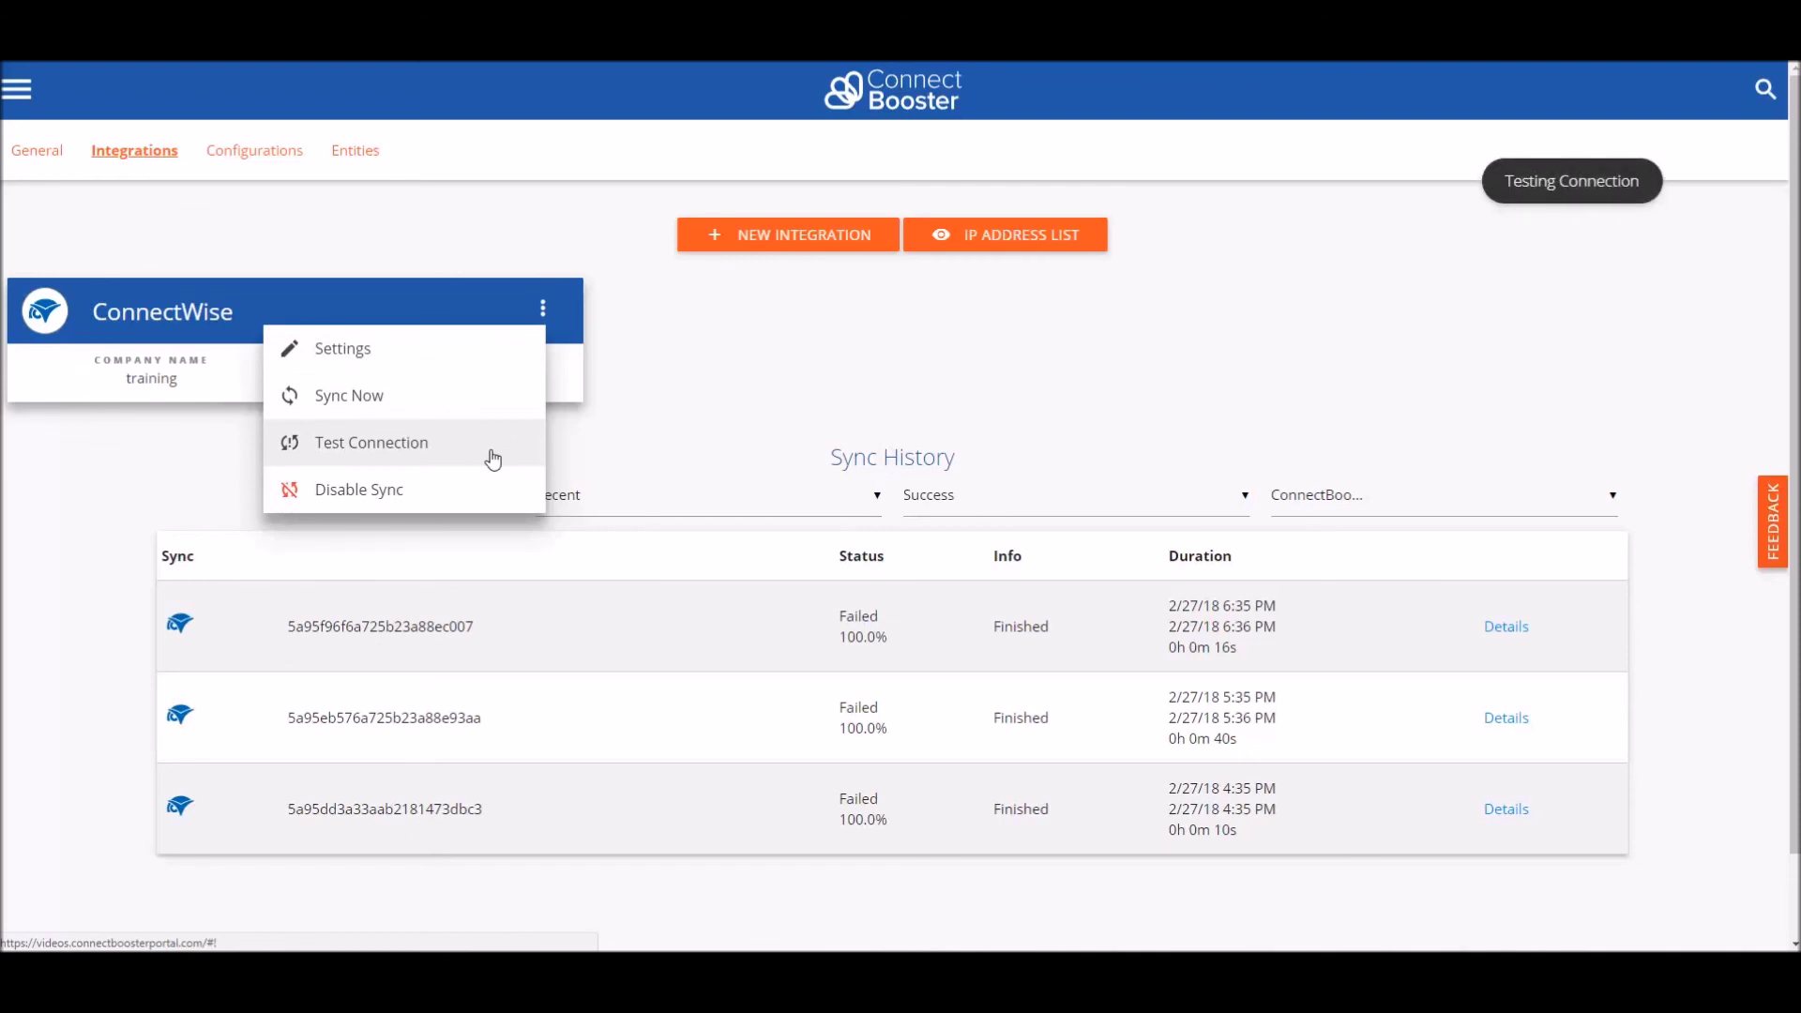
{"action": "left_click", "coordinate": [736, 427]}
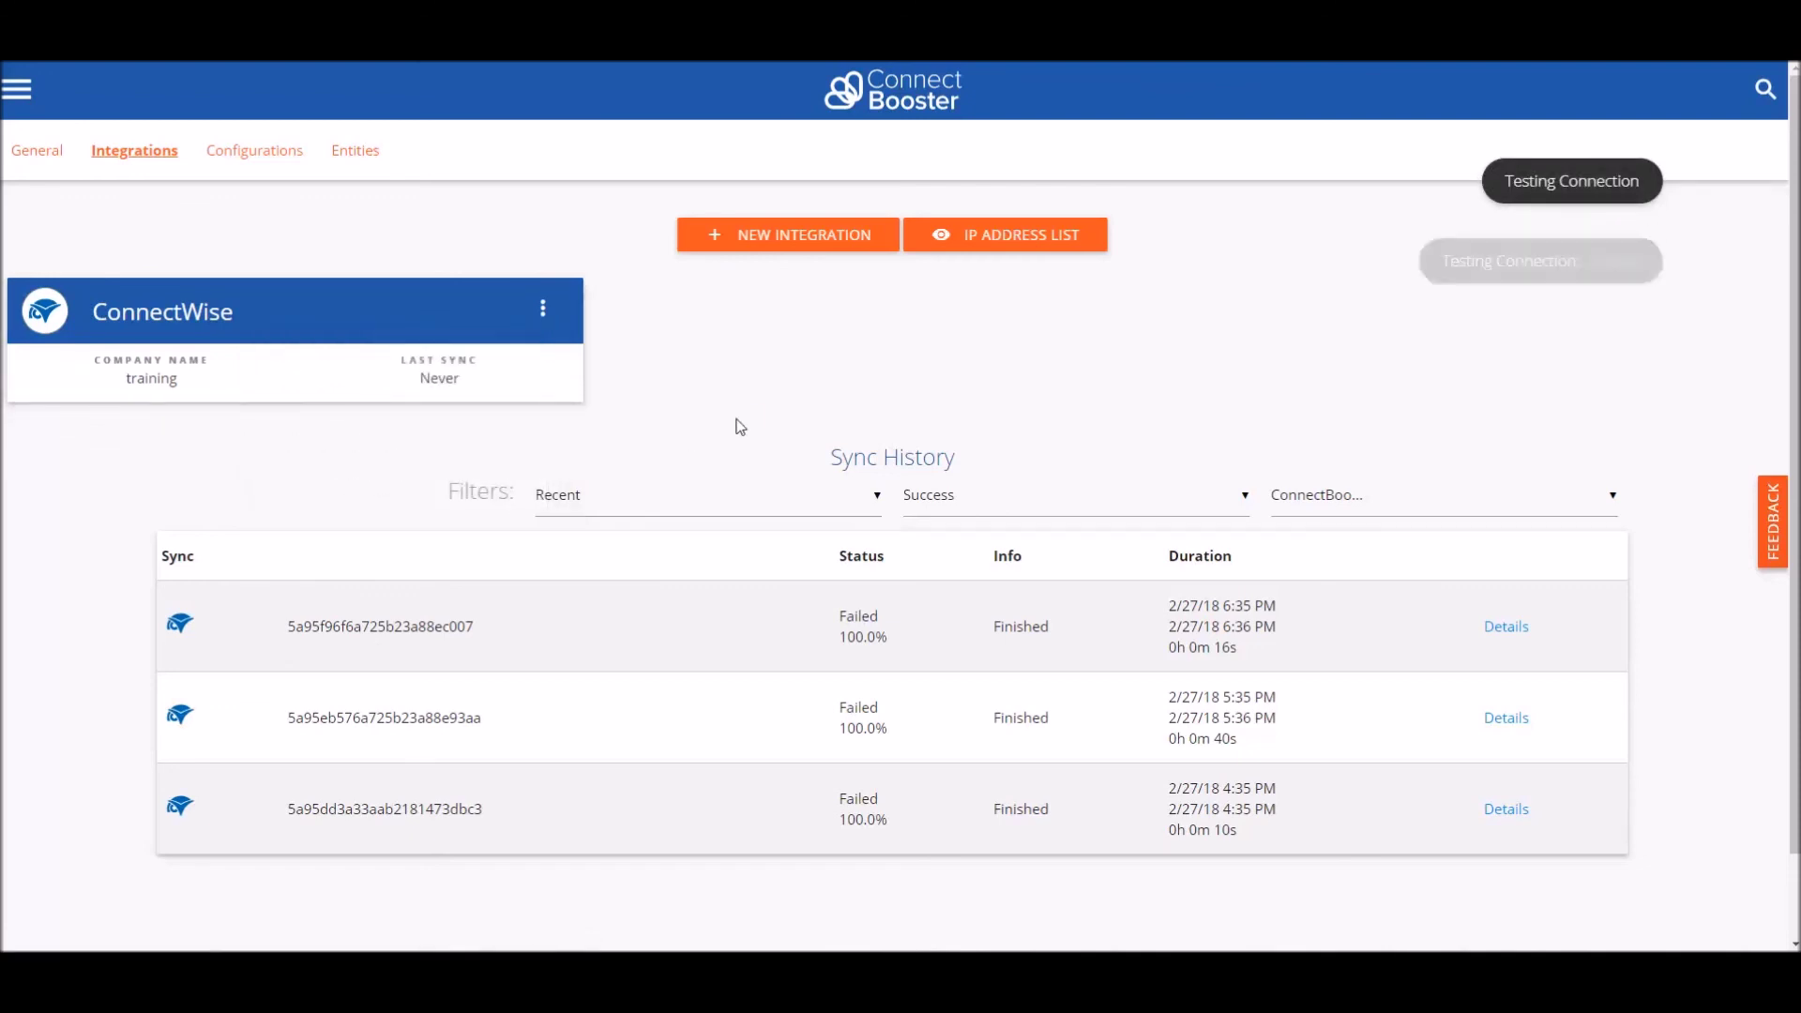